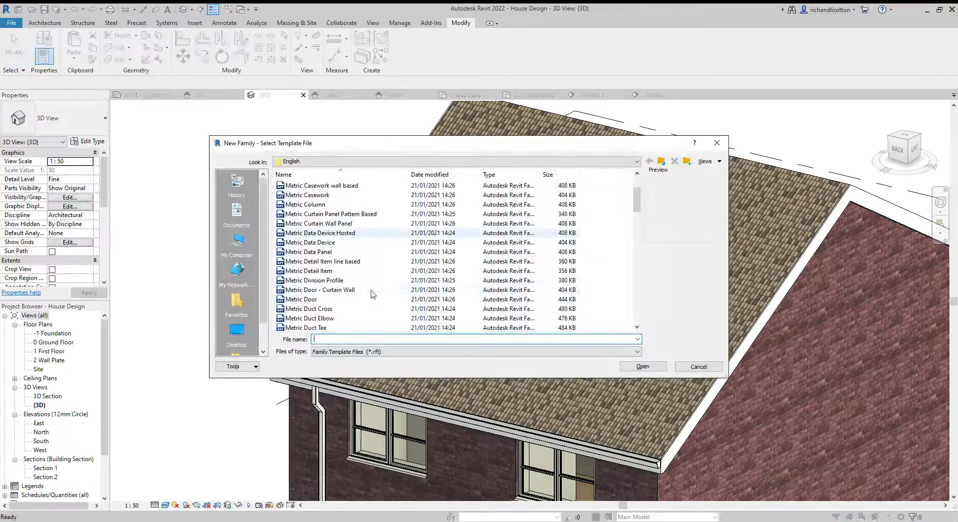
- Create a new family from the Metric Generic Model roof based template
{"action": "scroll", "coordinate": [371, 294], "scroll_direction": "down", "scroll_amount": 2}
{"action": "scroll", "coordinate": [372, 294], "scroll_direction": "down", "scroll_amount": 3}
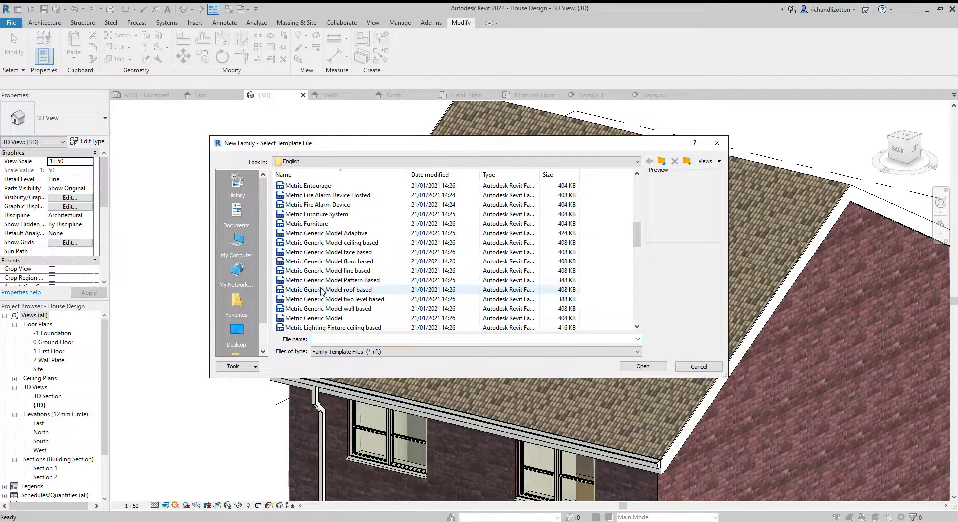
{"action": "left_click", "coordinate": [367, 292]}
{"action": "left_click", "coordinate": [644, 366]}
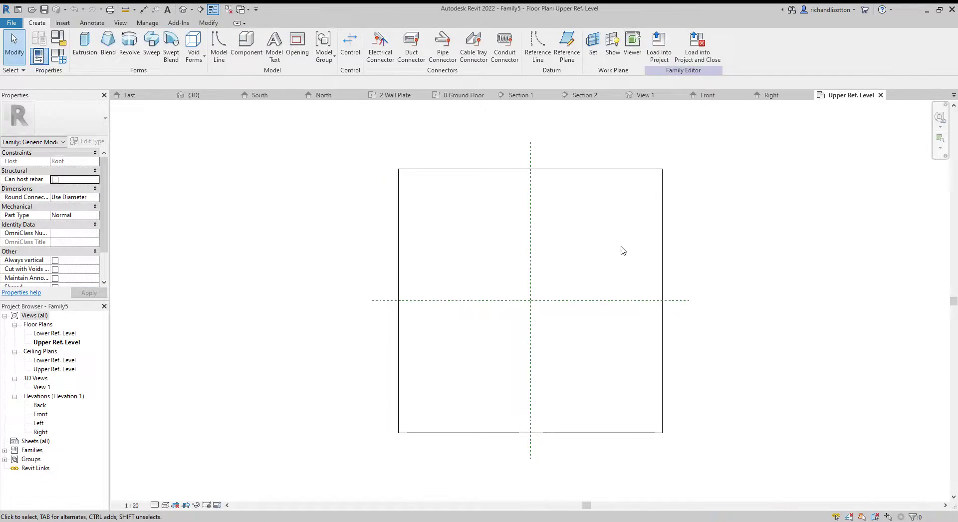
- Start a sweep and sketch a 900 x 1200 rectangular path on the Upper Ref. Level
{"action": "left_click", "coordinate": [151, 50]}
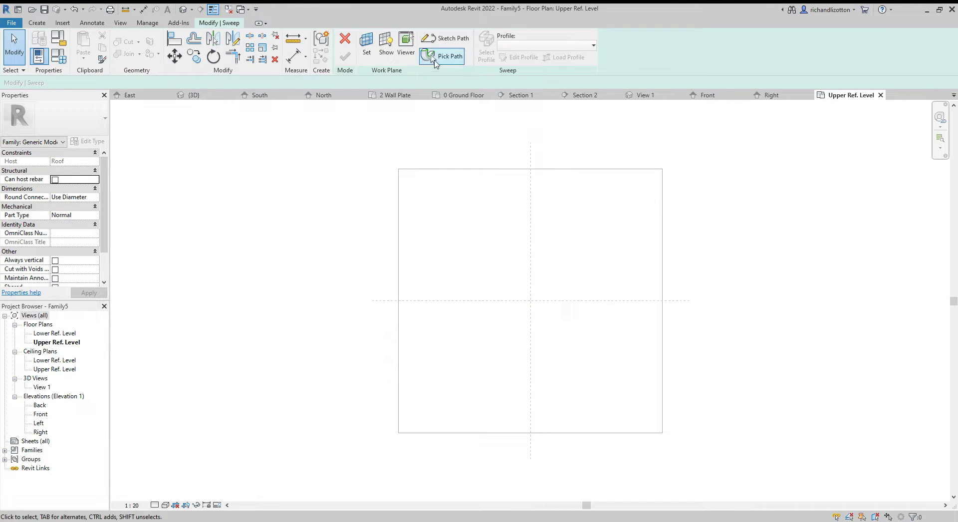
{"action": "left_click", "coordinate": [448, 40]}
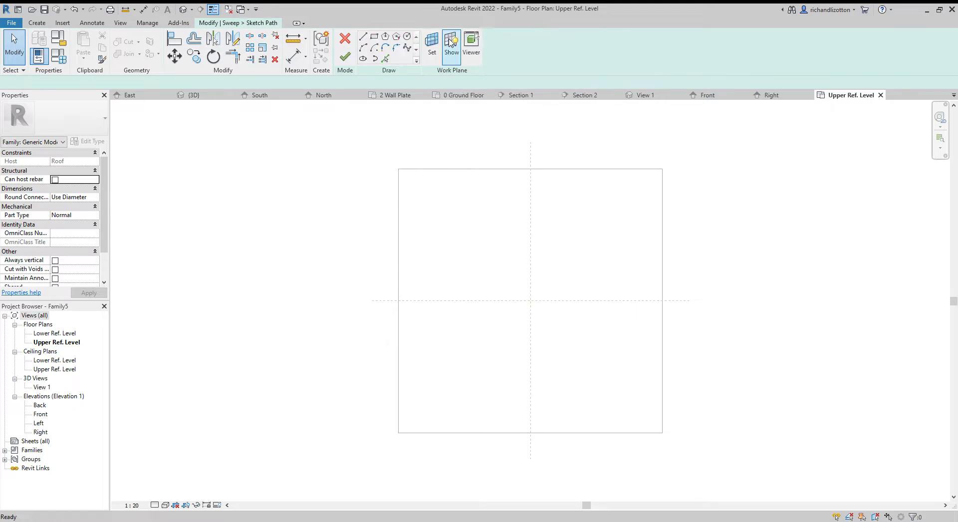
{"action": "left_click", "coordinate": [375, 37]}
{"action": "left_click", "coordinate": [495, 253]}
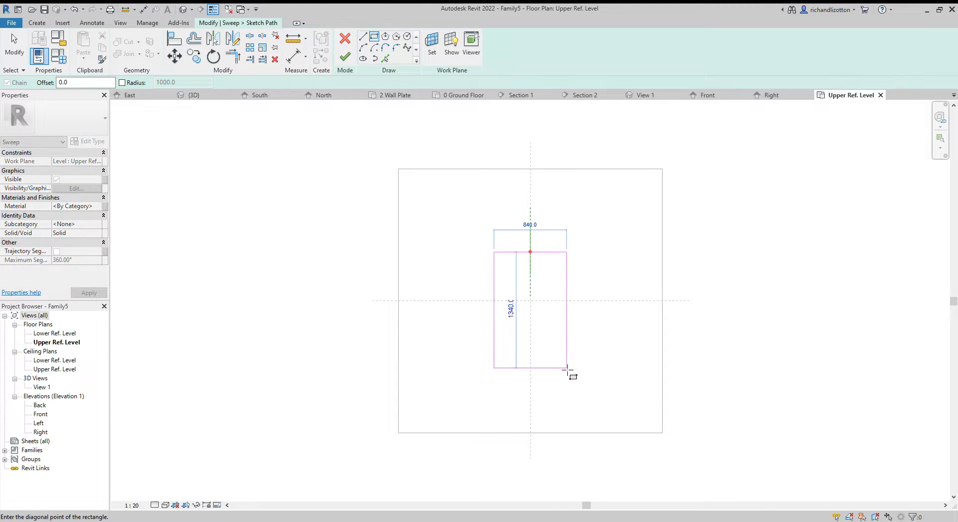
{"action": "left_click", "coordinate": [572, 360]}
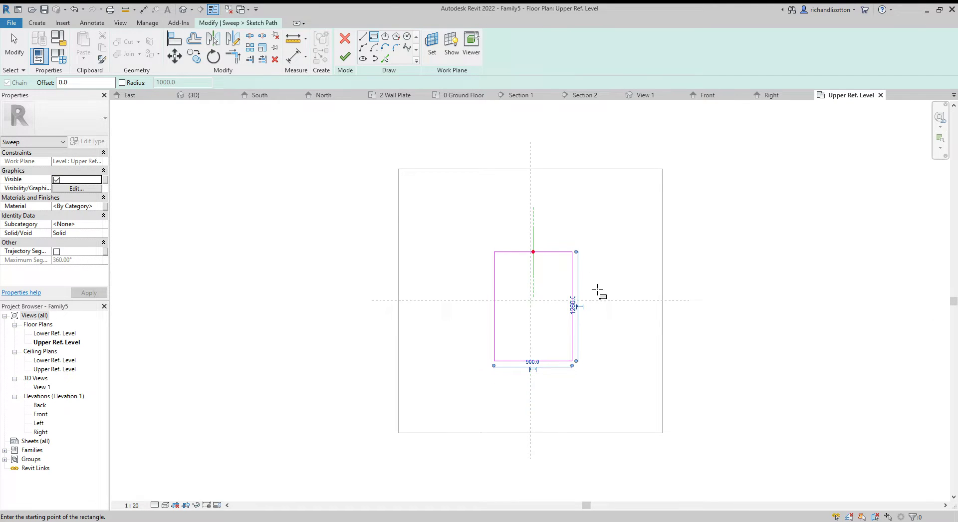
{"action": "scroll", "coordinate": [599, 289], "scroll_direction": "up", "scroll_amount": 2}
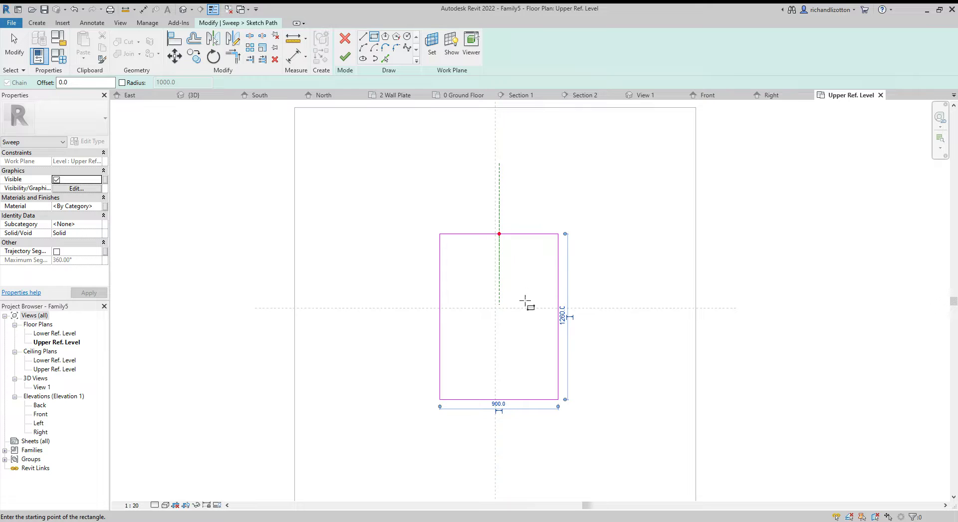
{"action": "key", "text": "Escape"}
{"action": "key", "text": "Escape"}
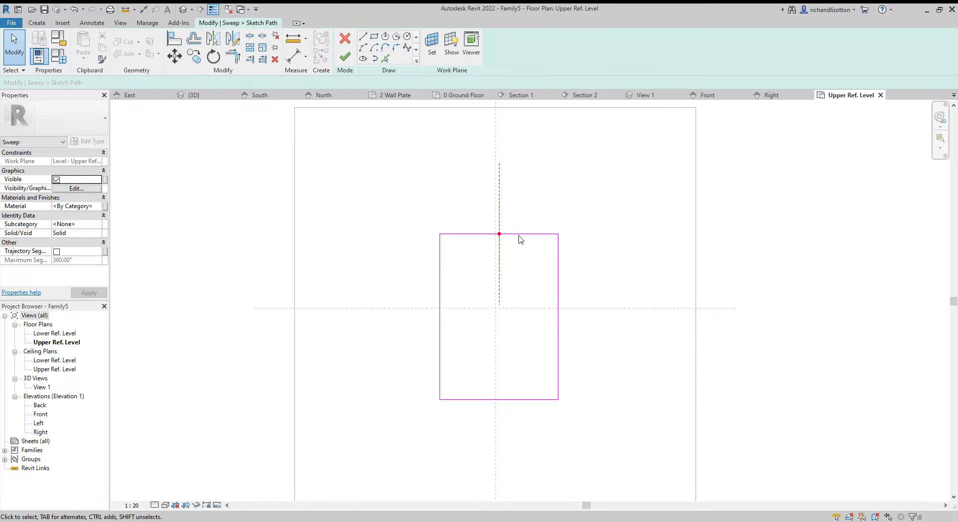
- Place the path's top and bottom lines 470 from the horizontal reference plane
{"action": "left_click", "coordinate": [519, 236]}
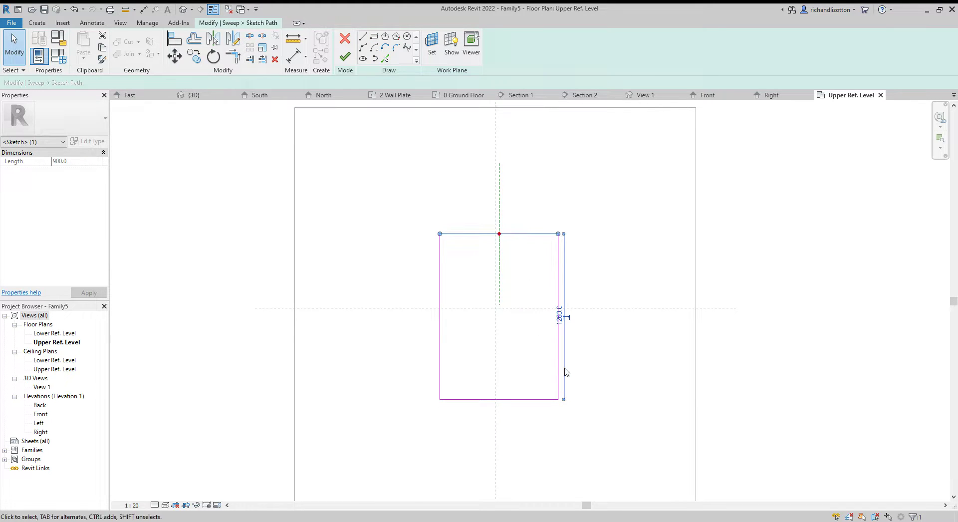
{"action": "left_click_drag", "start_coordinate": [563, 399], "coordinate": [566, 315]}
{"action": "left_click", "coordinate": [559, 270]}
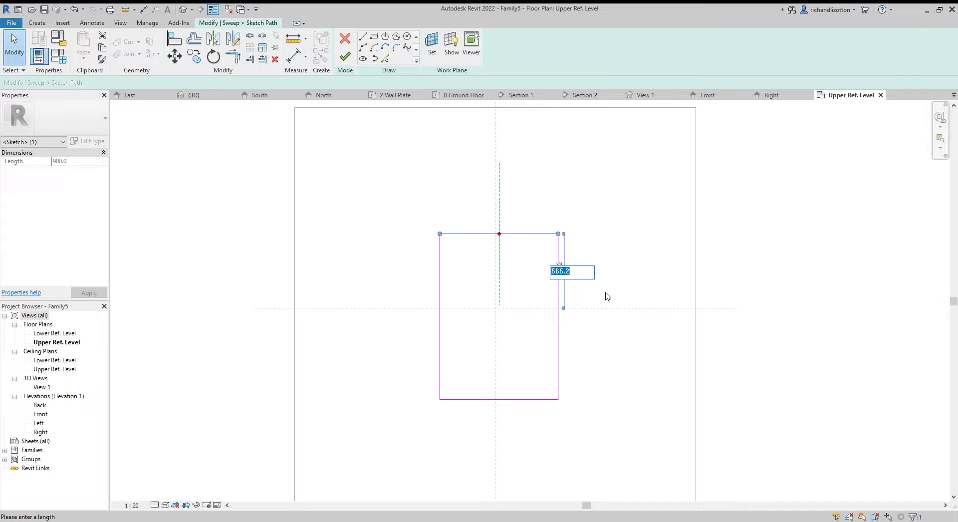
{"action": "type", "text": "470"}
{"action": "key", "text": "Return"}
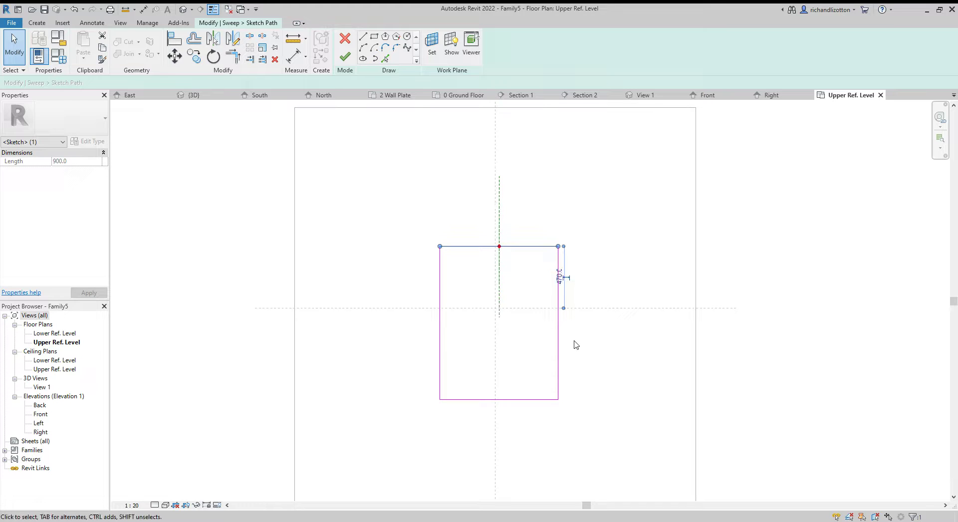
{"action": "left_click", "coordinate": [533, 399]}
{"action": "mouse_move", "coordinate": [434, 275]}
{"action": "left_mouse_down"}
{"action": "mouse_move", "coordinate": [429, 319]}
{"action": "mouse_move", "coordinate": [432, 308]}
{"action": "left_mouse_up"}
{"action": "left_click", "coordinate": [427, 353]}
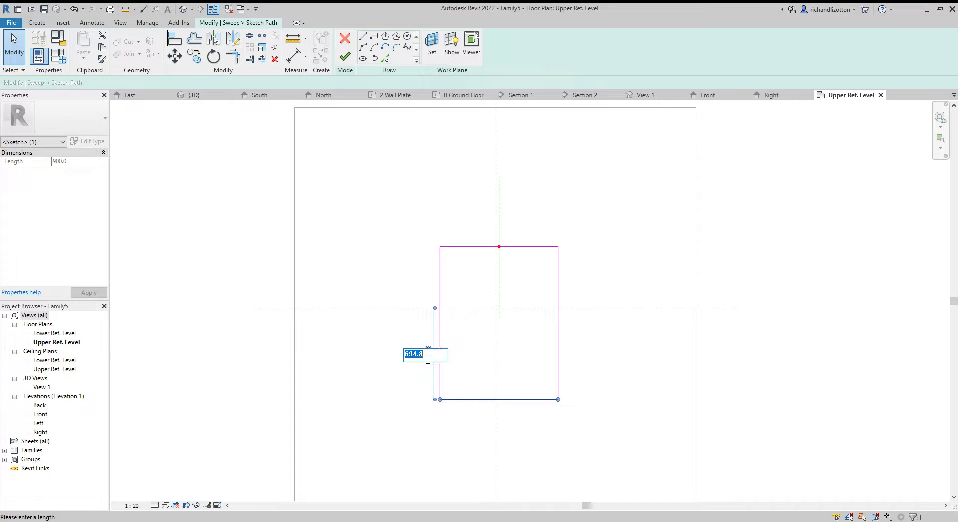
{"action": "type", "text": "470"}
{"action": "key", "text": "Return"}
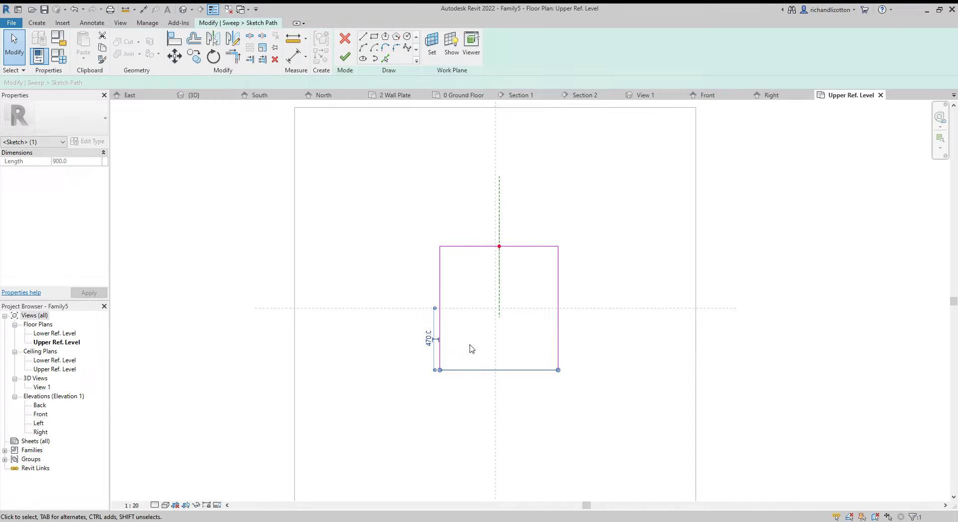
- Place the path's left and right lines 370 from the centre reference plane
{"action": "left_click", "coordinate": [440, 279]}
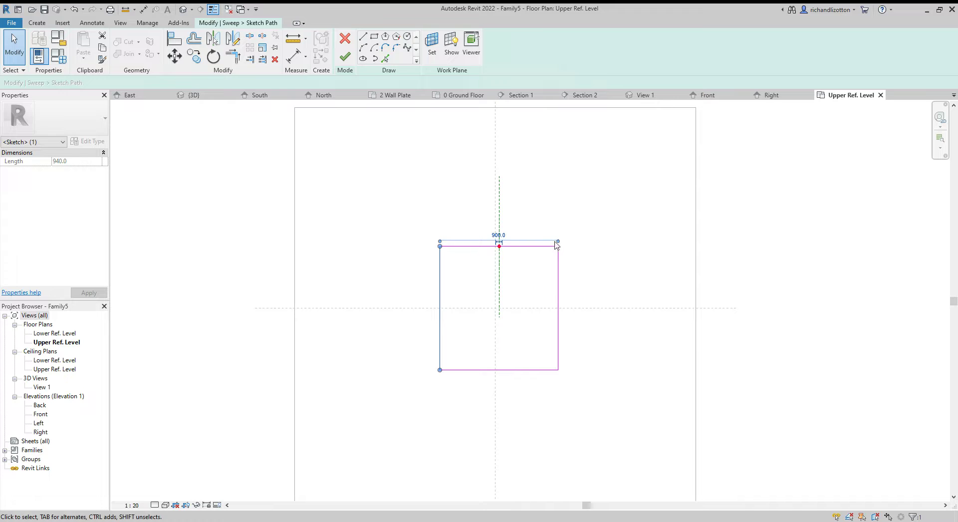
{"action": "left_click_drag", "start_coordinate": [558, 242], "coordinate": [497, 223]}
{"action": "left_click", "coordinate": [467, 235]}
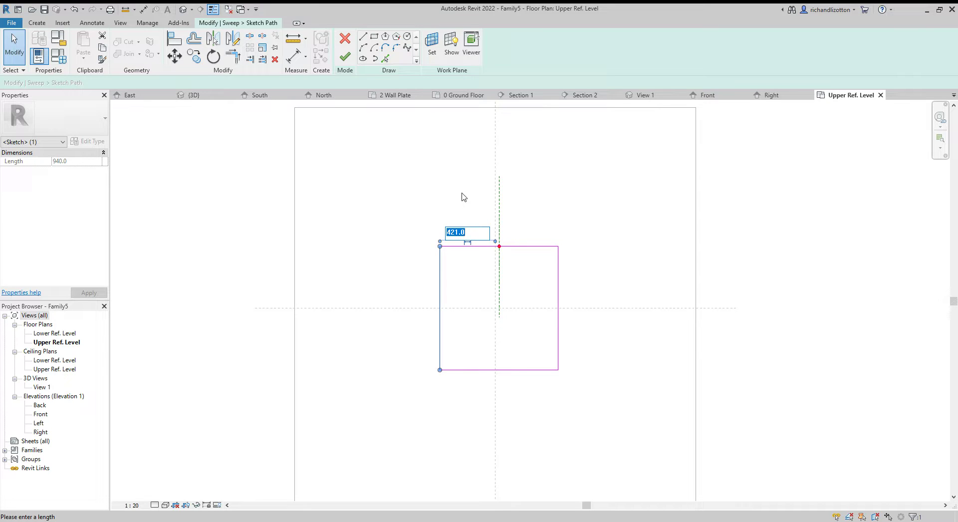
{"action": "type", "text": "370"}
{"action": "key", "text": "Return"}
{"action": "left_click", "coordinate": [558, 278]}
{"action": "left_click_drag", "start_coordinate": [448, 375], "coordinate": [496, 354]}
{"action": "left_click", "coordinate": [526, 371]}
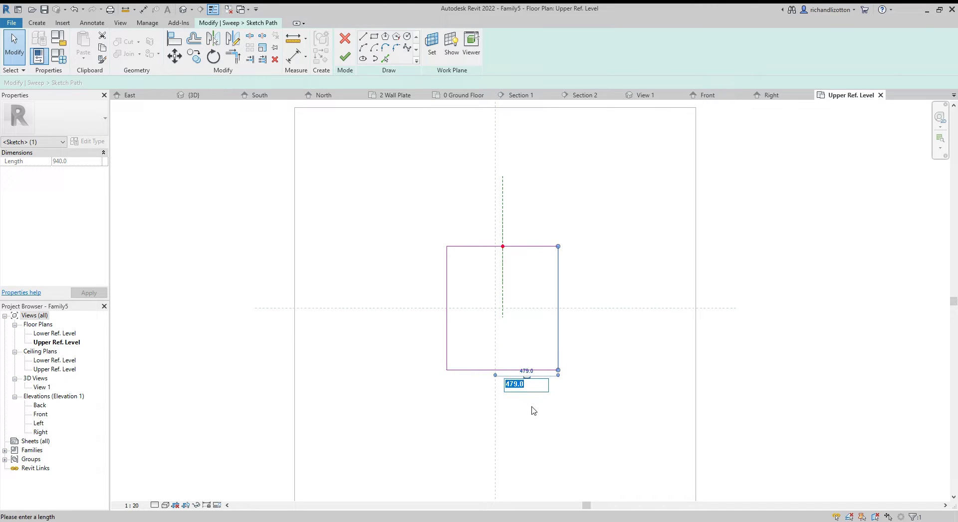
{"action": "type", "text": "370"}
{"action": "key", "text": "Return"}
{"action": "left_click", "coordinate": [568, 404]}
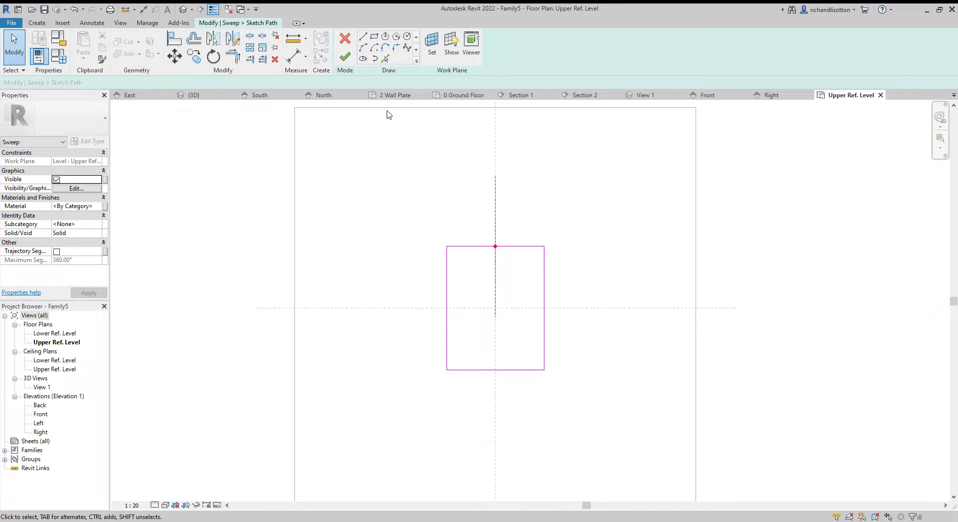
- Finish the sweep path and begin a rectangular profile sketch in the Right elevation
{"action": "left_click", "coordinate": [344, 56]}
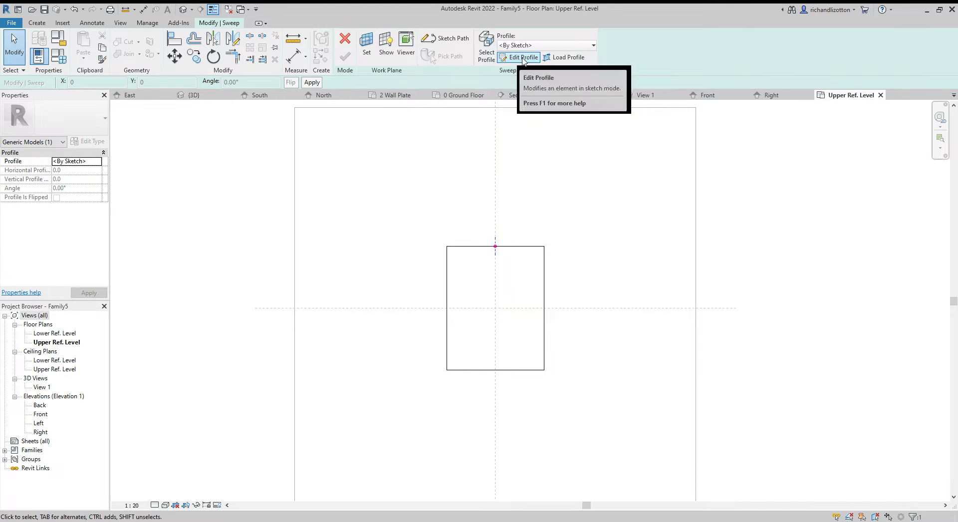
{"action": "left_click", "coordinate": [770, 94]}
{"action": "scroll", "coordinate": [548, 263], "scroll_direction": "up", "scroll_amount": 2}
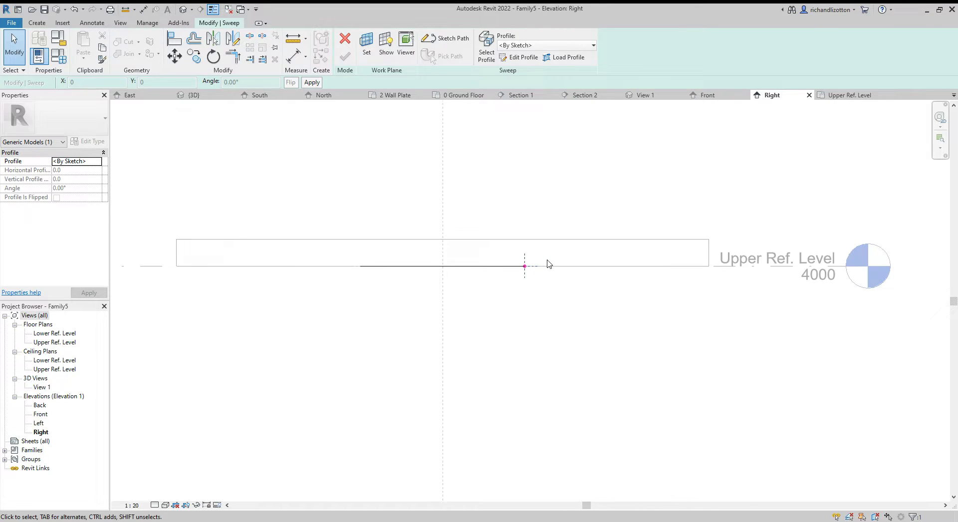
{"action": "left_click", "coordinate": [519, 57]}
{"action": "left_click", "coordinate": [374, 36]}
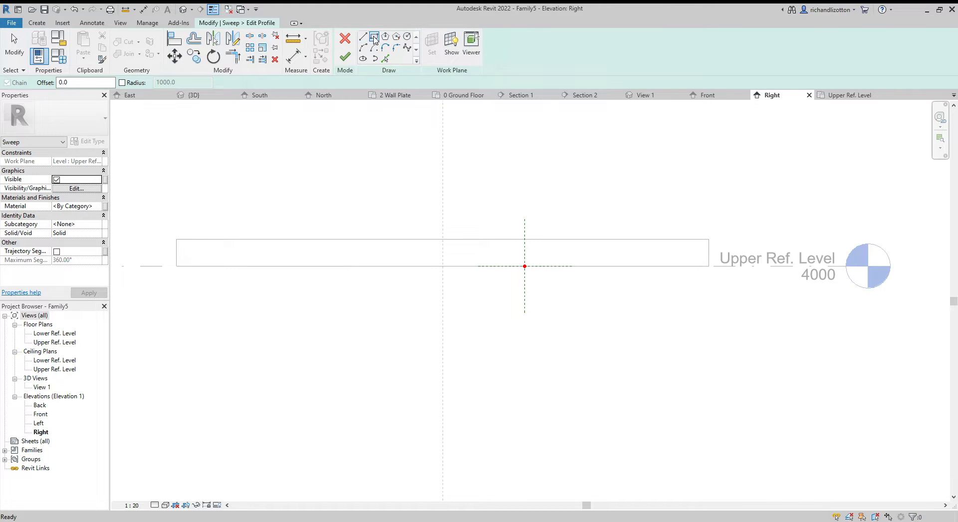
{"action": "scroll", "coordinate": [503, 256], "scroll_direction": "up", "scroll_amount": 2}
{"action": "scroll", "coordinate": [504, 257], "scroll_direction": "up", "scroll_amount": 1}
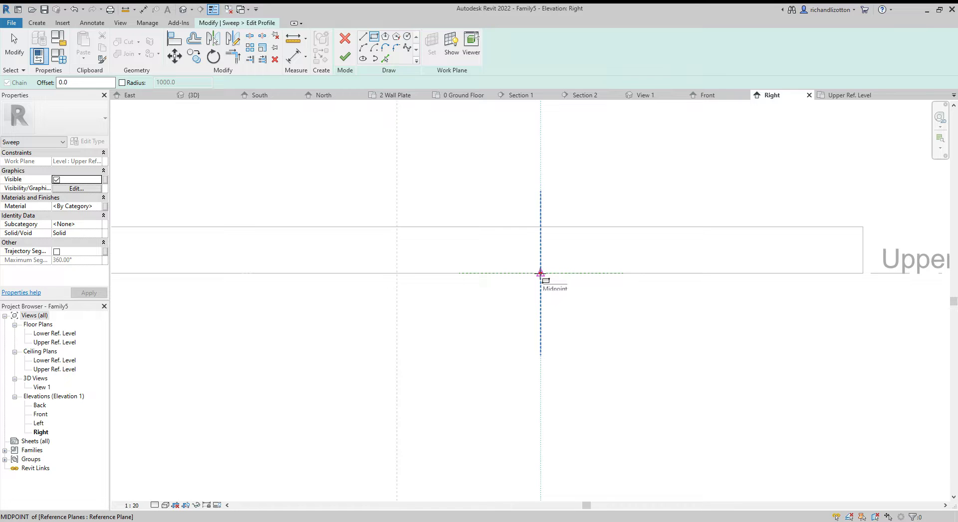
{"action": "scroll", "coordinate": [540, 272], "scroll_direction": "down", "scroll_amount": 4}
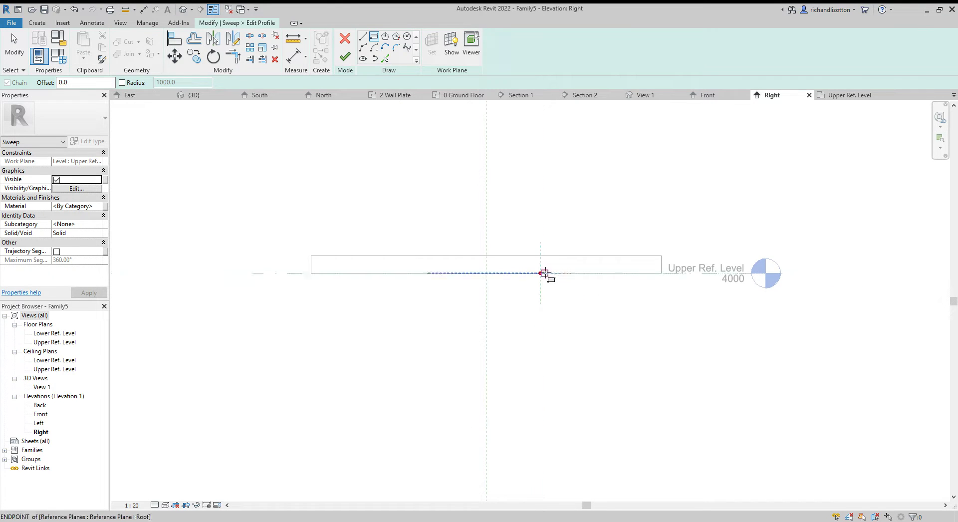
{"action": "scroll", "coordinate": [543, 273], "scroll_direction": "up", "scroll_amount": 4}
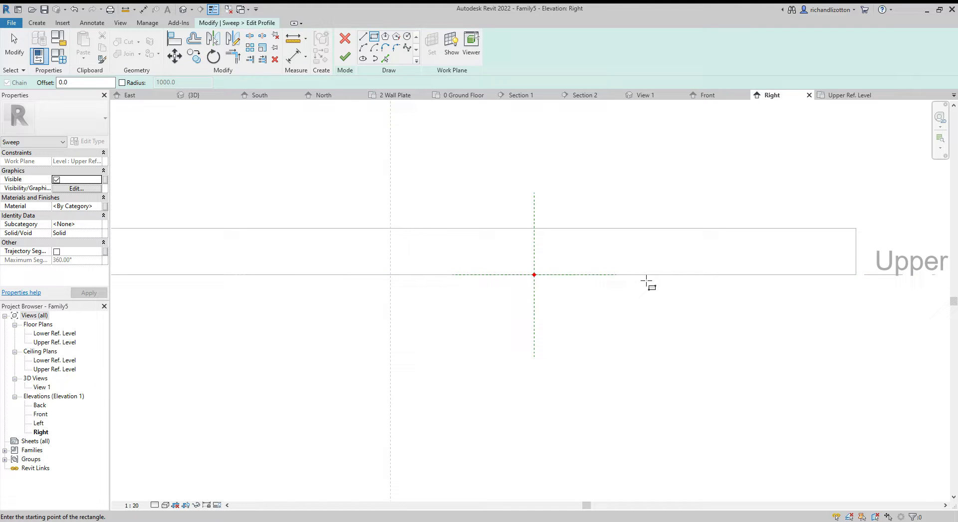
- Draw the profile rectangle at the reference-plane intersection and size it 40 x 100
{"action": "left_click", "coordinate": [543, 274]}
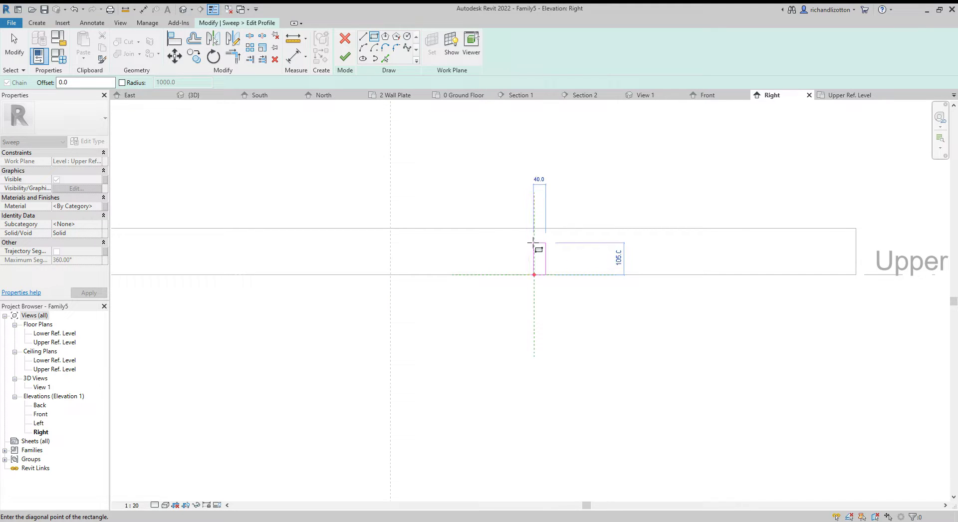
{"action": "left_click", "coordinate": [533, 243]}
{"action": "key", "text": "Escape"}
{"action": "left_click", "coordinate": [545, 253]}
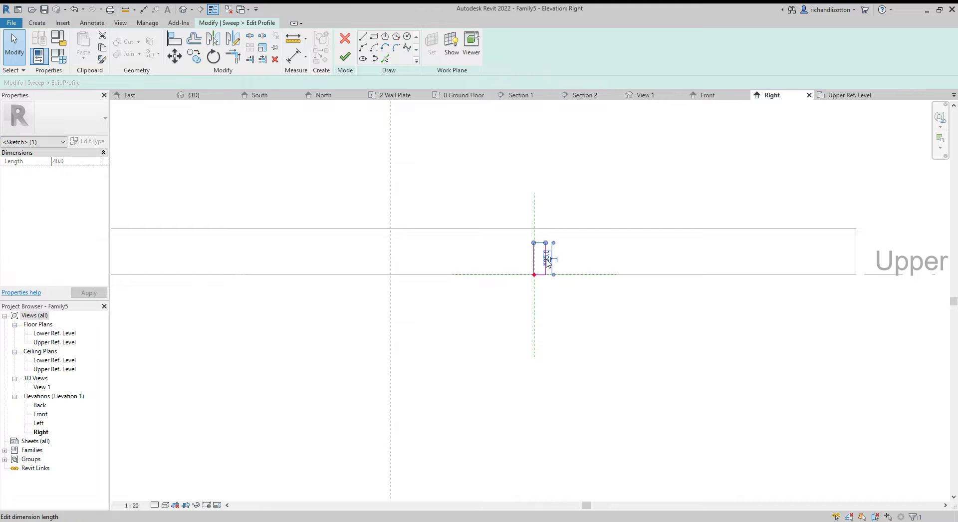
{"action": "left_click", "coordinate": [549, 259]}
{"action": "type", "text": "100"}
{"action": "key", "text": "Return"}
{"action": "left_click", "coordinate": [602, 312]}
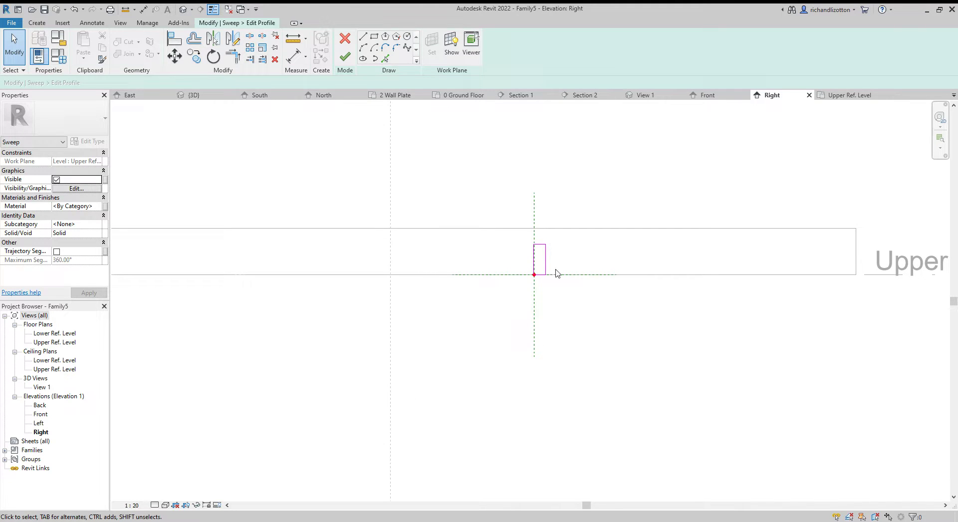
- Finish the profile and sweep, then return to the Upper Ref. Level plan
{"action": "left_click", "coordinate": [345, 56]}
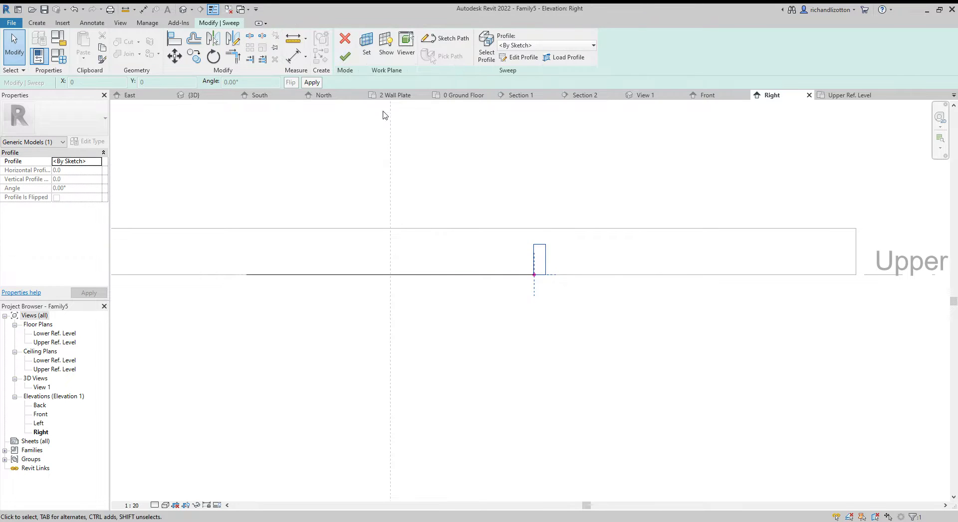
{"action": "left_click", "coordinate": [344, 57]}
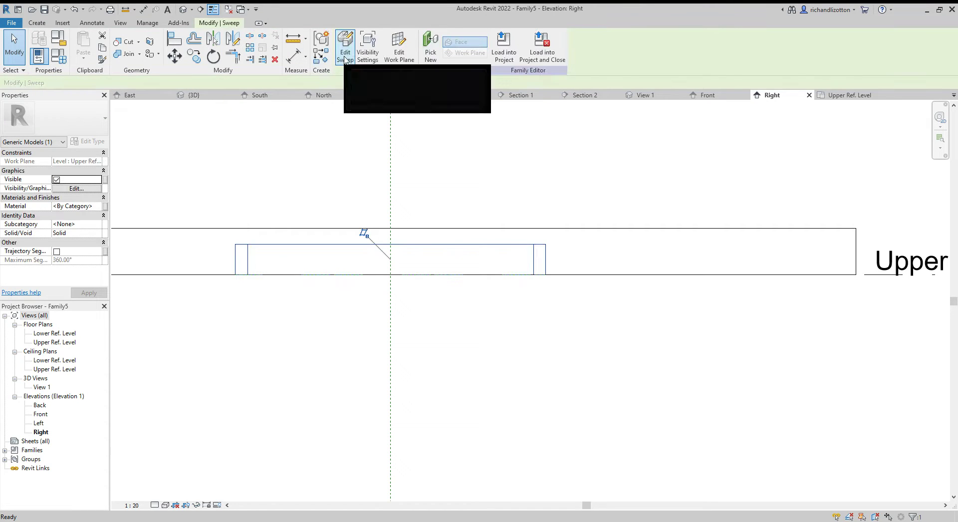
{"action": "left_click", "coordinate": [860, 96]}
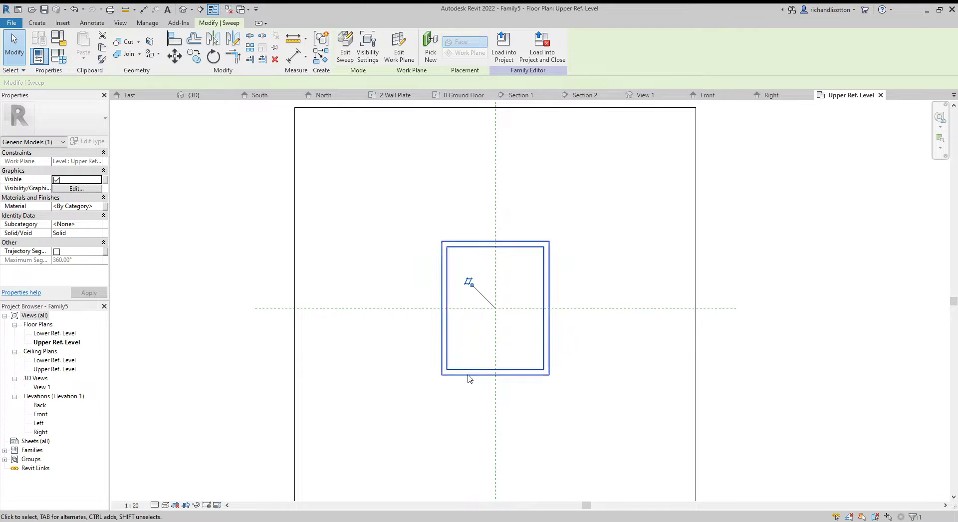
- Measure the frame outline with DI: 1016.0 high and 816.0 wide
{"action": "key", "text": "d"}
{"action": "key", "text": "i"}
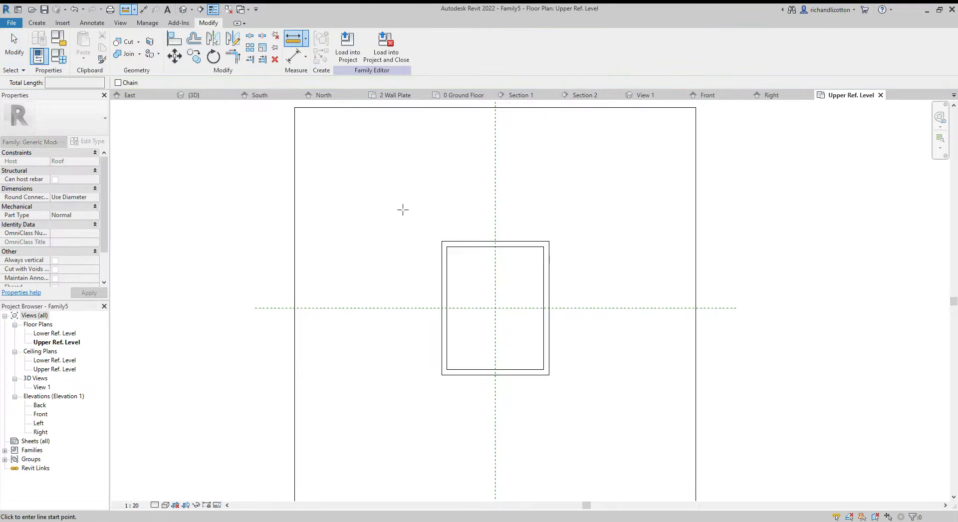
{"action": "left_click", "coordinate": [442, 241]}
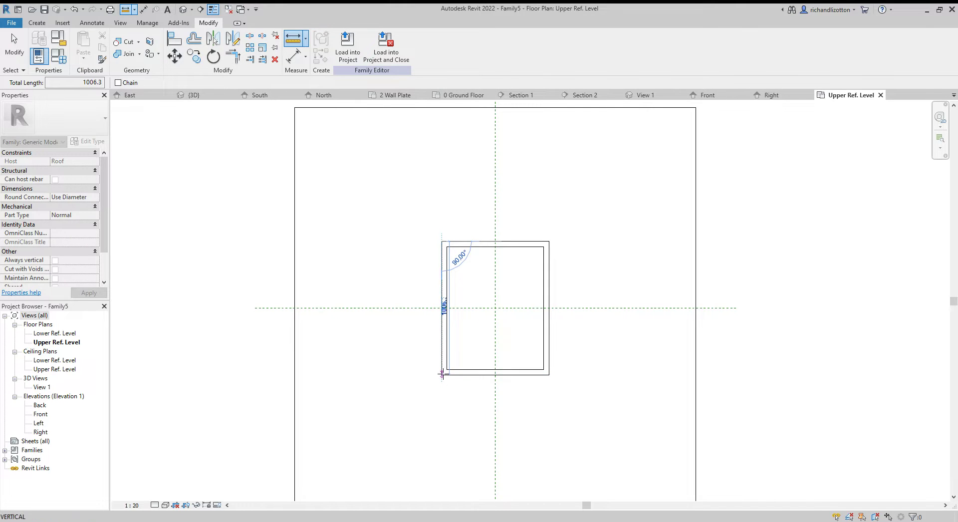
{"action": "scroll", "coordinate": [441, 373], "scroll_direction": "up", "scroll_amount": 2}
{"action": "scroll", "coordinate": [442, 373], "scroll_direction": "up", "scroll_amount": 2}
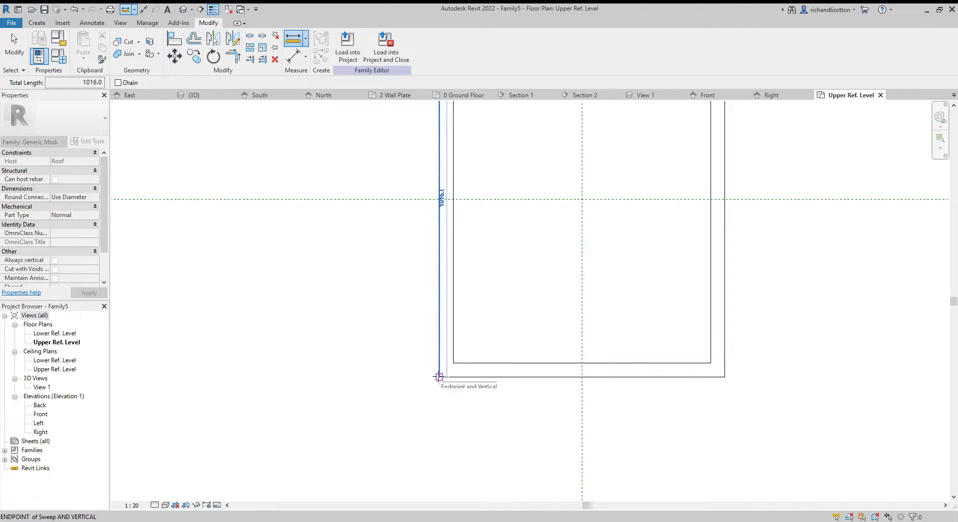
{"action": "scroll", "coordinate": [438, 377], "scroll_direction": "down", "scroll_amount": 3}
{"action": "left_click", "coordinate": [439, 377]}
{"action": "left_click", "coordinate": [438, 200]}
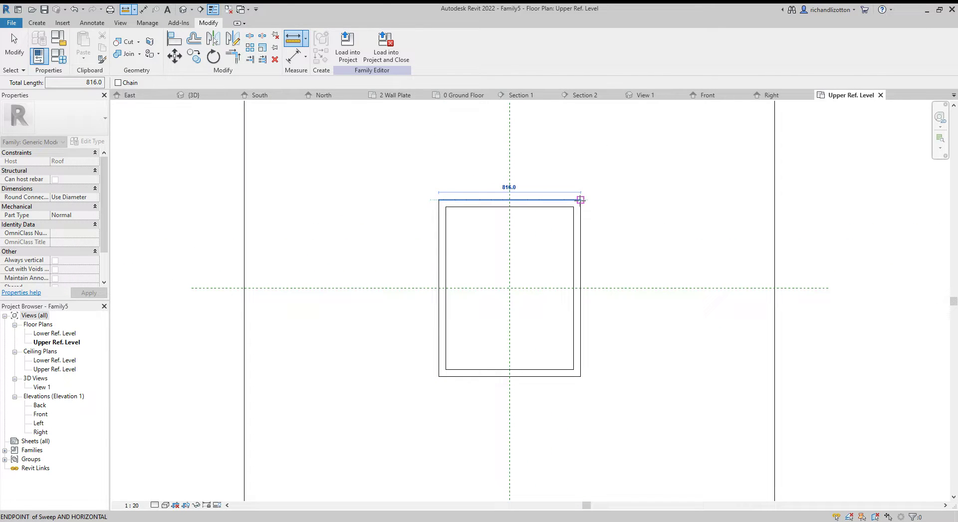
{"action": "left_click", "coordinate": [580, 199]}
{"action": "key", "text": "Escape"}
{"action": "key", "text": "Escape"}
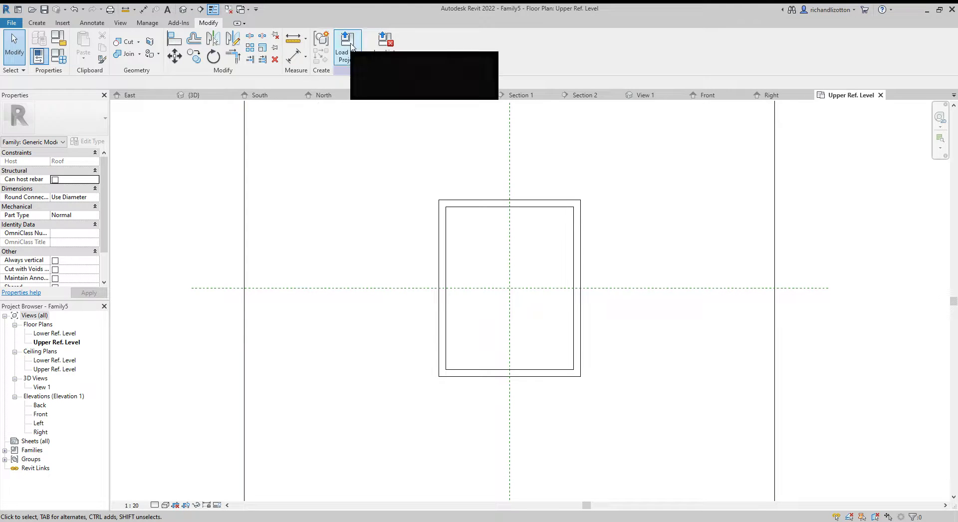
{"action": "left_click", "coordinate": [37, 23]}
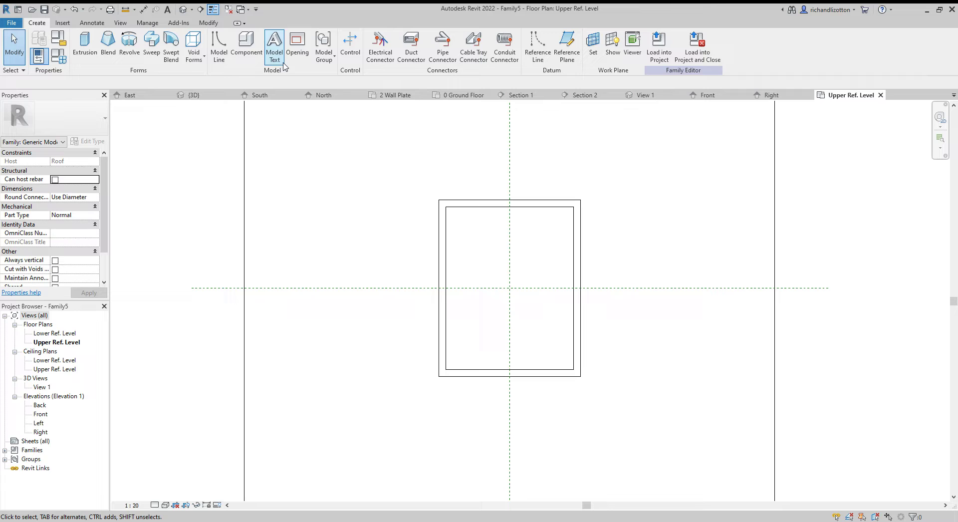
- Start a second sweep and finish a rectangular path traced along the frame's inner edge
{"action": "left_click", "coordinate": [152, 41]}
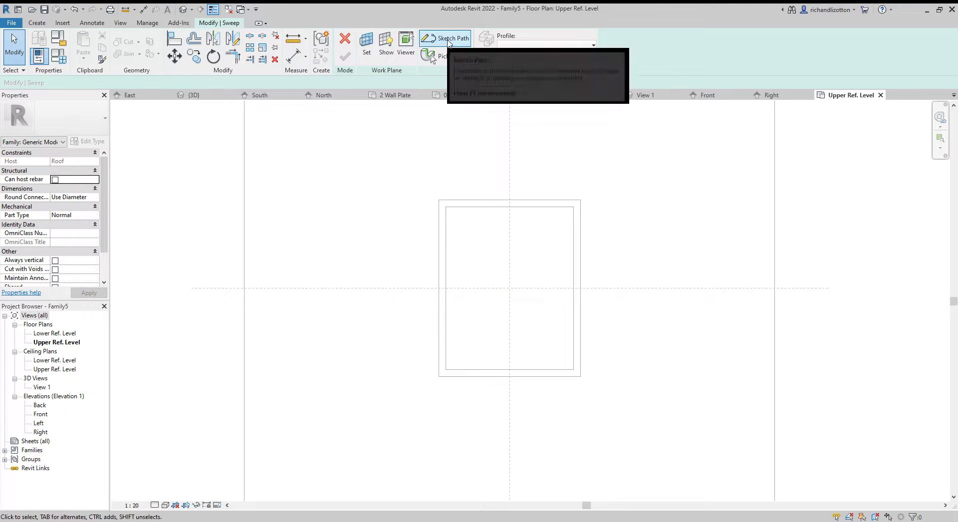
{"action": "left_click", "coordinate": [446, 39]}
{"action": "left_click", "coordinate": [374, 36]}
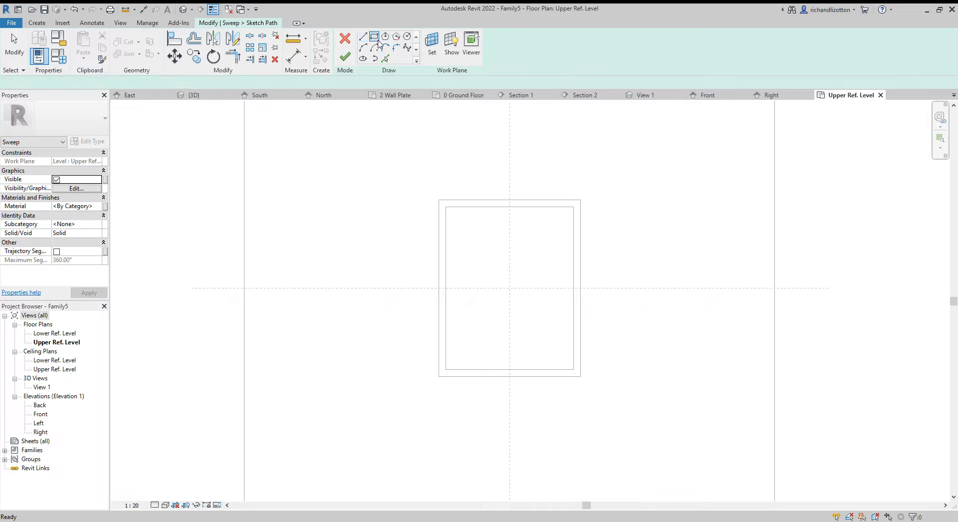
{"action": "left_click", "coordinate": [445, 207]}
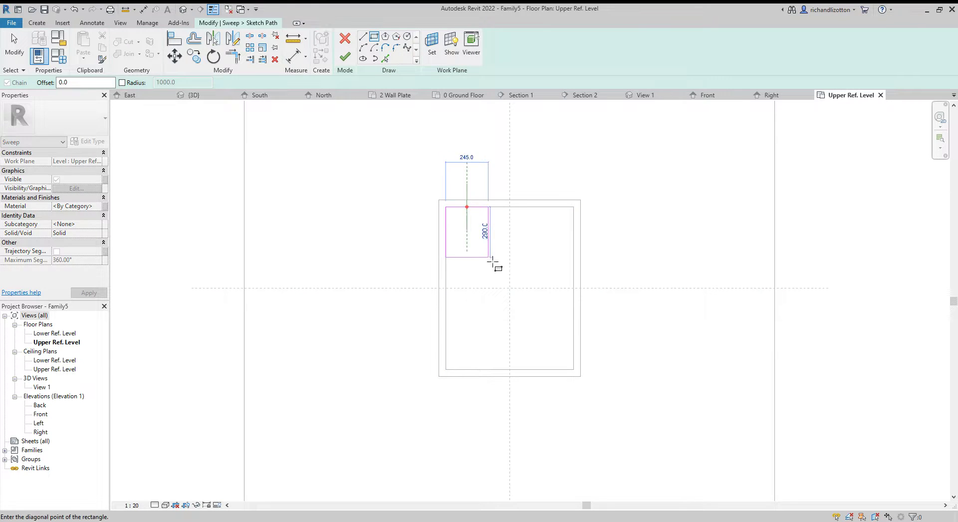
{"action": "left_click", "coordinate": [573, 370]}
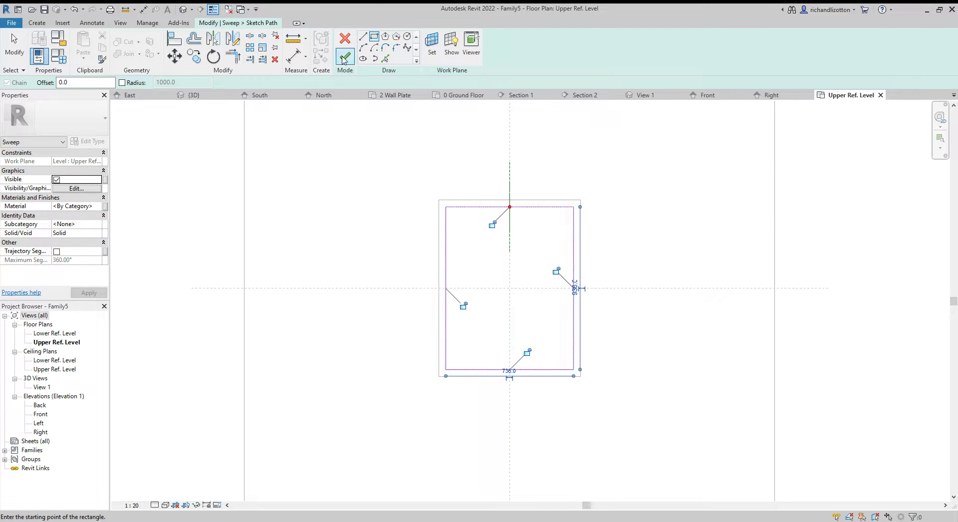
{"action": "left_click", "coordinate": [344, 61]}
- In the Right elevation, draw a stepped profile outline ending in a diagonal chamfer
{"action": "left_click", "coordinate": [788, 96]}
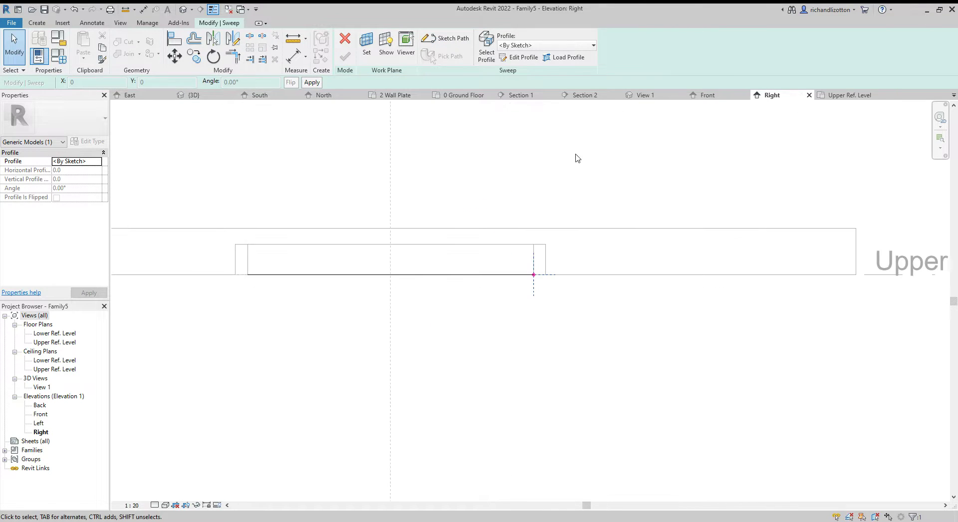
{"action": "left_click", "coordinate": [521, 57]}
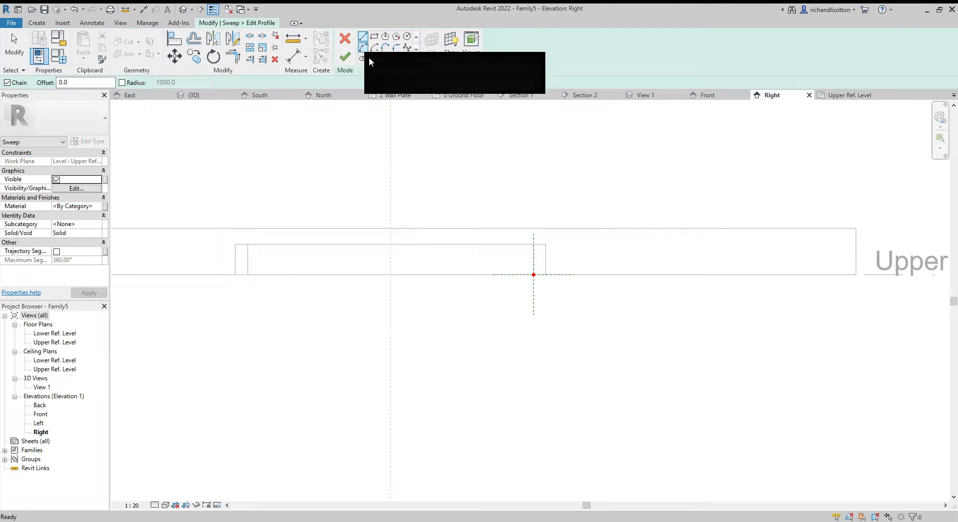
{"action": "scroll", "coordinate": [541, 264], "scroll_direction": "up", "scroll_amount": 3}
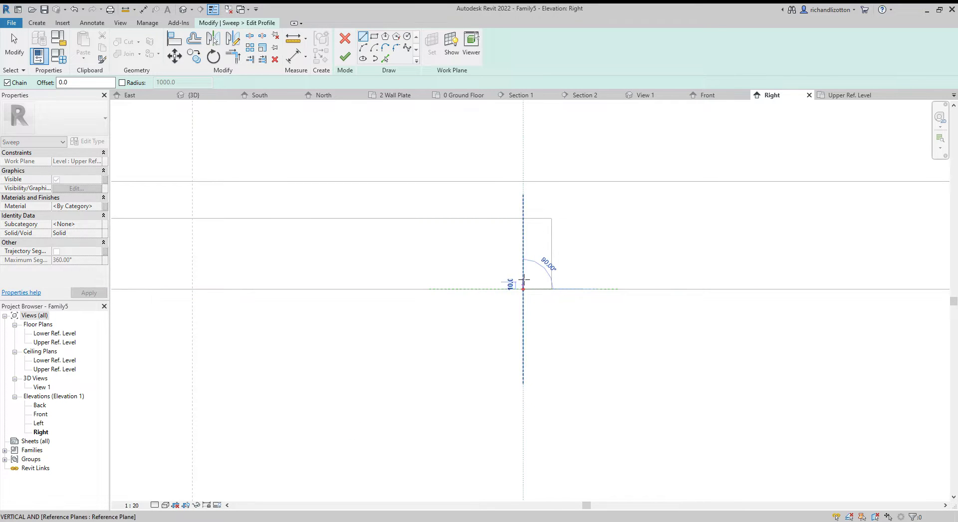
{"action": "left_click", "coordinate": [522, 268]}
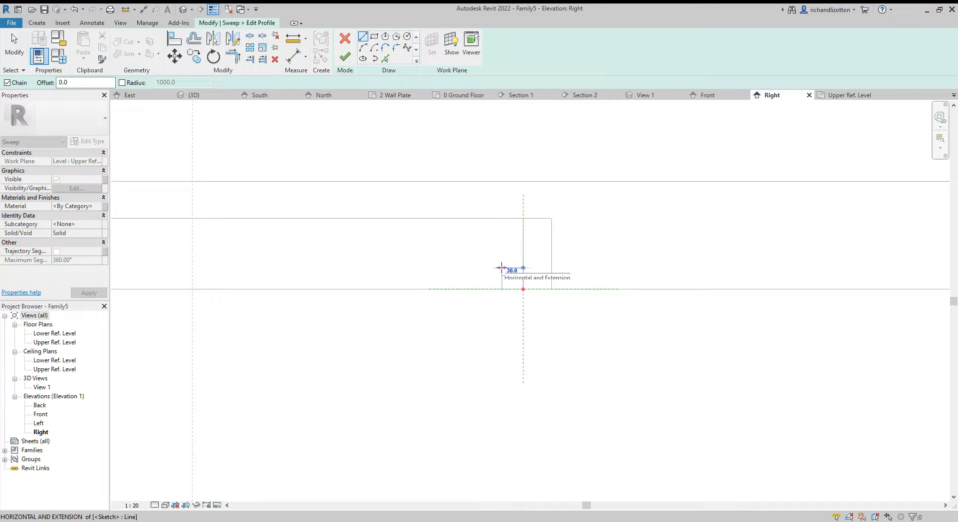
{"action": "left_click", "coordinate": [501, 268]}
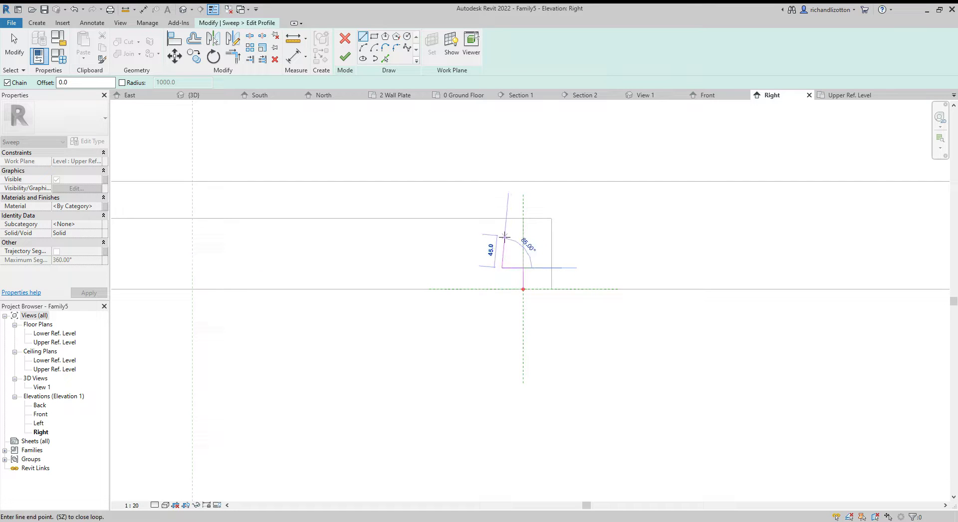
{"action": "left_click", "coordinate": [501, 207]}
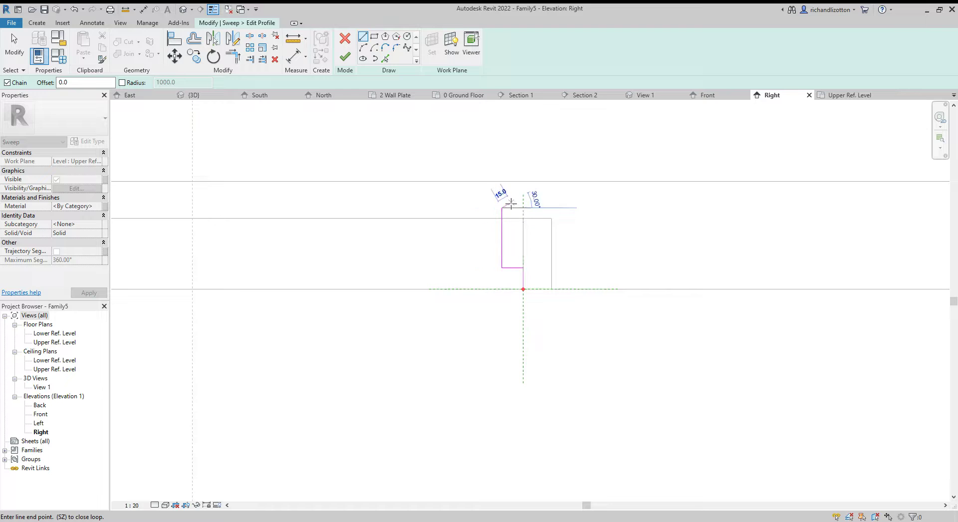
{"action": "left_click", "coordinate": [516, 207]}
{"action": "scroll", "coordinate": [516, 198], "scroll_direction": "up", "scroll_amount": 4}
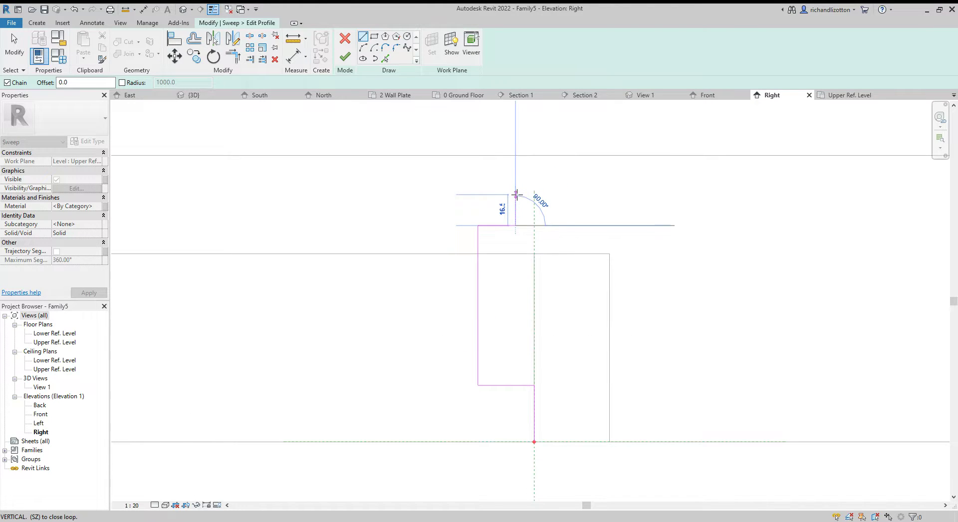
{"action": "left_click", "coordinate": [515, 188]}
{"action": "left_click", "coordinate": [477, 226]}
{"action": "key", "text": "Escape"}
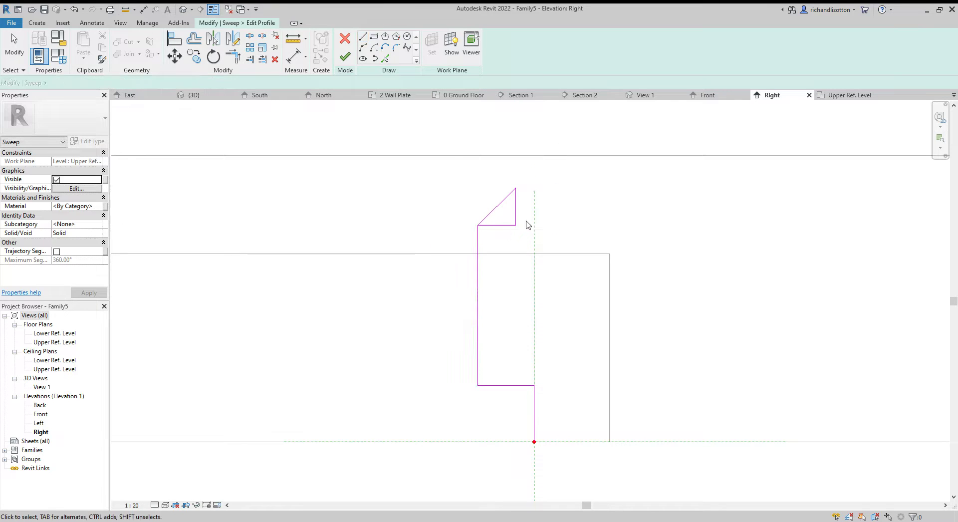
- Delete the extra triangle lines and add a 10.0 horizontal top segment
{"action": "left_click_drag", "start_coordinate": [529, 222], "coordinate": [504, 238]}
{"action": "key", "text": "Delete"}
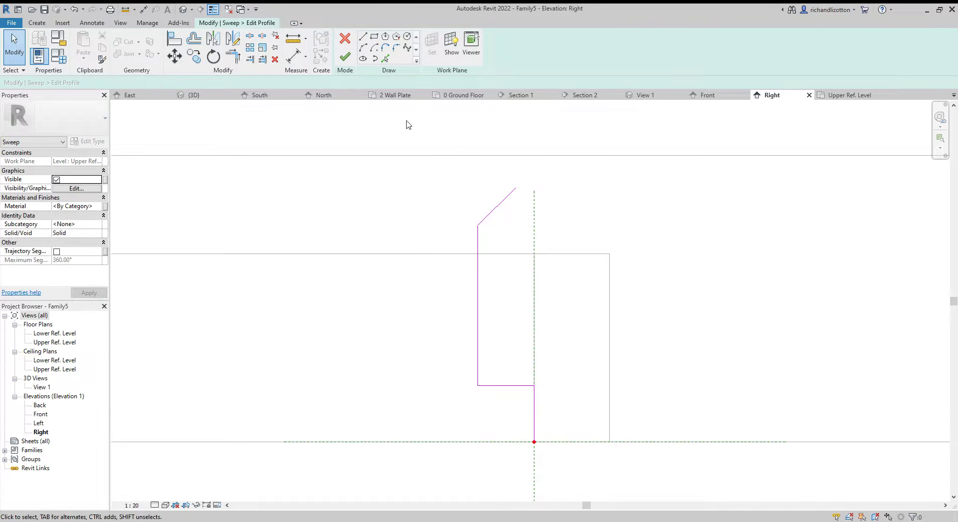
{"action": "left_click", "coordinate": [362, 37]}
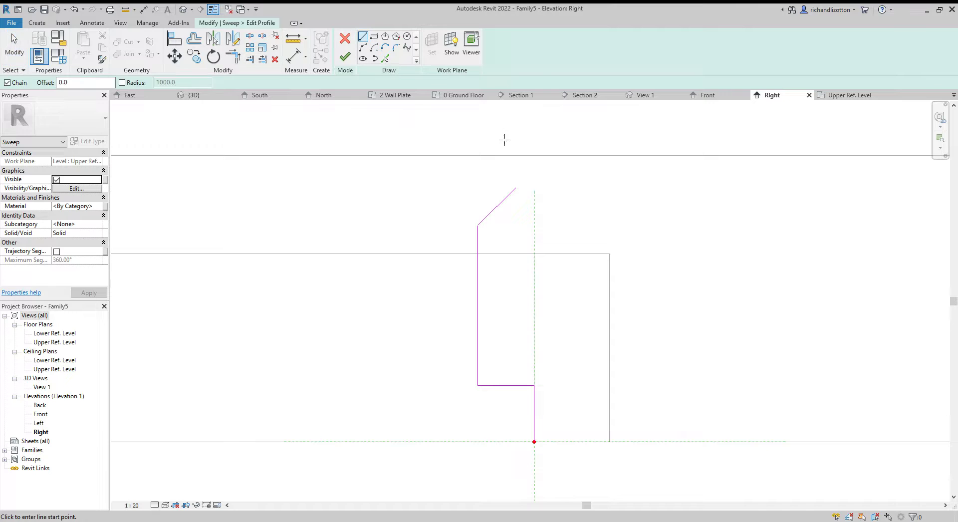
{"action": "left_click", "coordinate": [516, 188]}
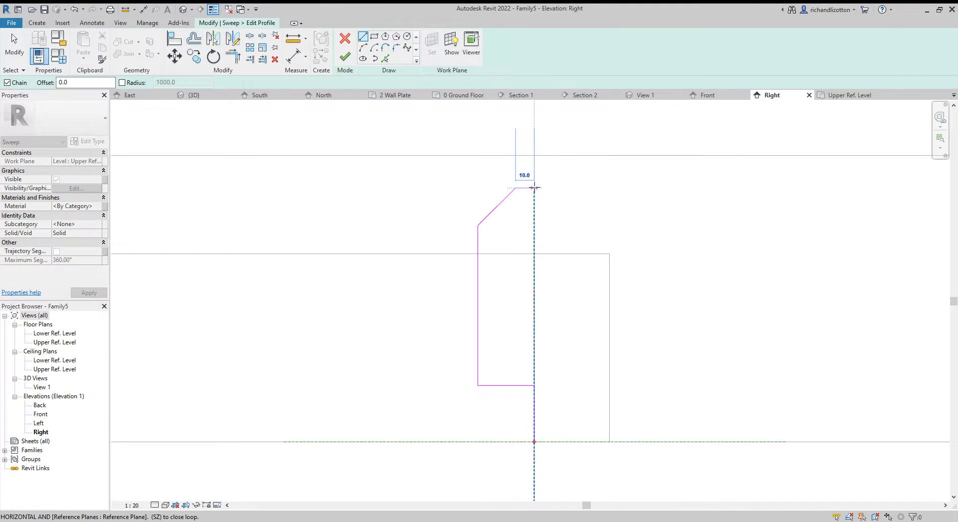
{"action": "left_click", "coordinate": [533, 187]}
{"action": "key", "text": "Escape"}
{"action": "key", "text": "Escape"}
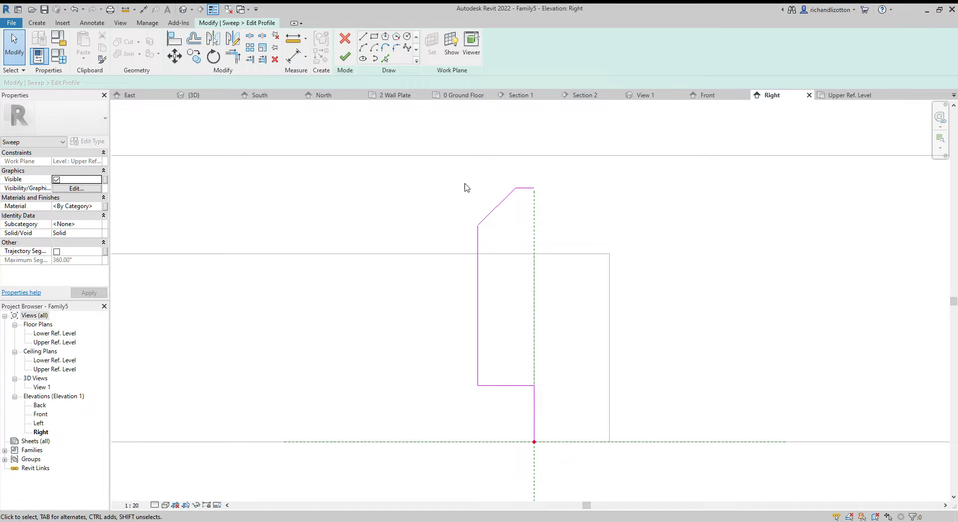
- Mirror a copy of the profile lines across the vertical centre axis, removing the duplicate top segment
{"action": "mouse_move", "coordinate": [525, 180]}
{"action": "left_mouse_down"}
{"action": "mouse_move", "coordinate": [487, 235]}
{"action": "mouse_move", "coordinate": [470, 241]}
{"action": "left_mouse_up"}
{"action": "left_click", "coordinate": [233, 38]}
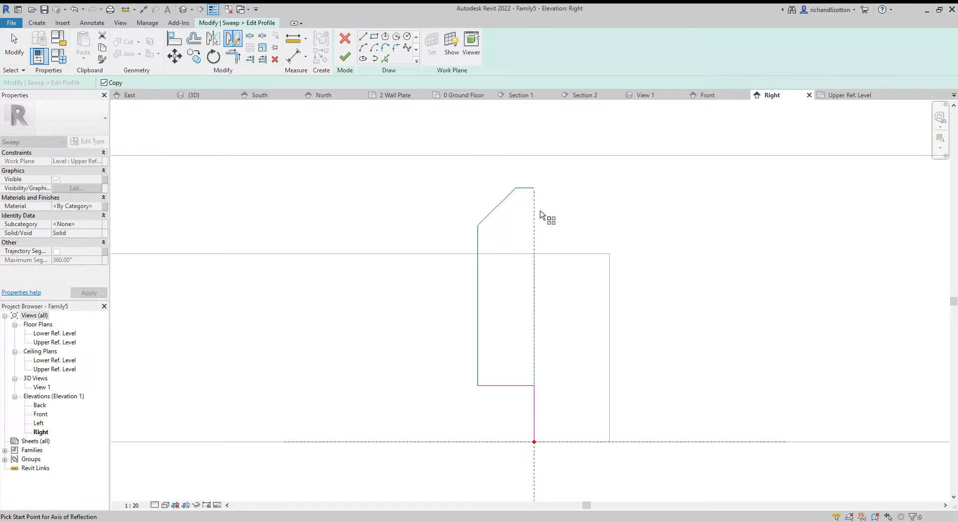
{"action": "left_click", "coordinate": [534, 188]}
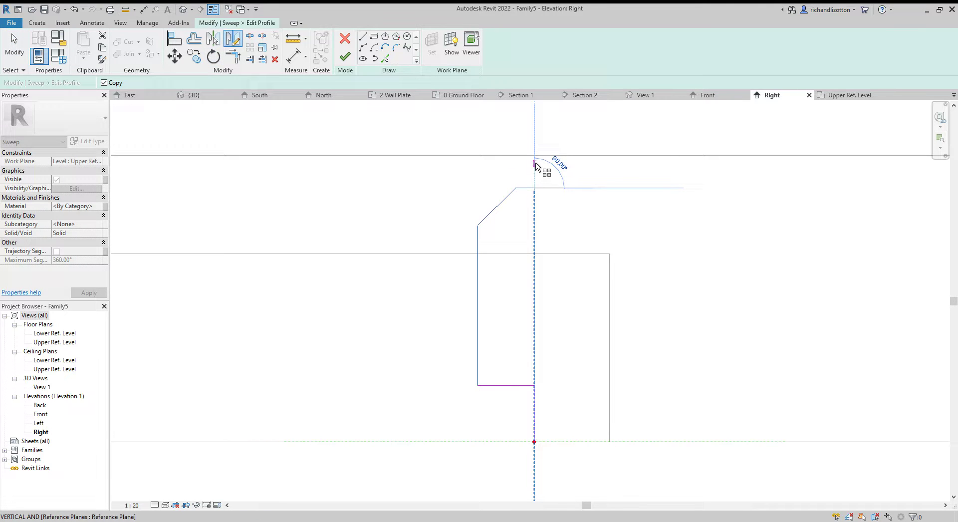
{"action": "left_click", "coordinate": [535, 133]}
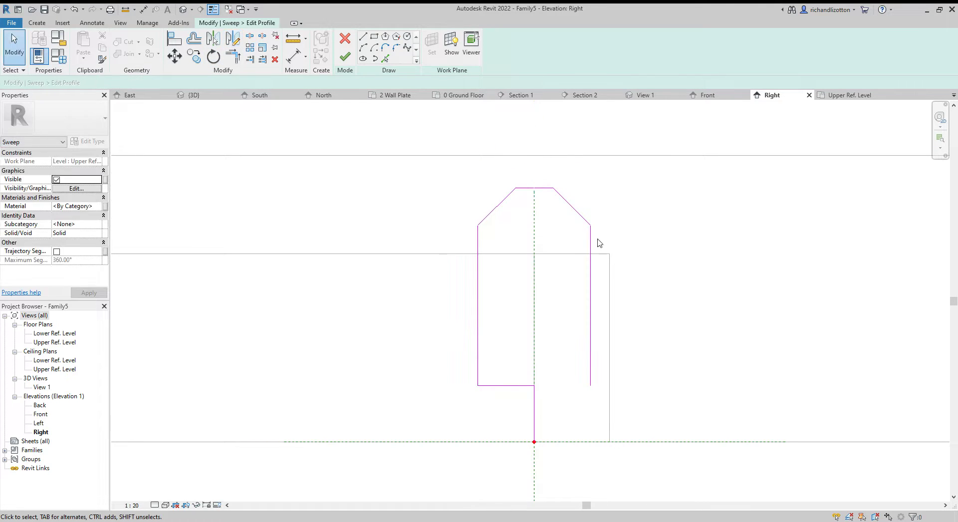
{"action": "left_click", "coordinate": [544, 189]}
{"action": "key", "text": "Delete"}
- Extend the top segment to the right diagonal and add a 29.2 horizontal segment
{"action": "left_click", "coordinate": [232, 56]}
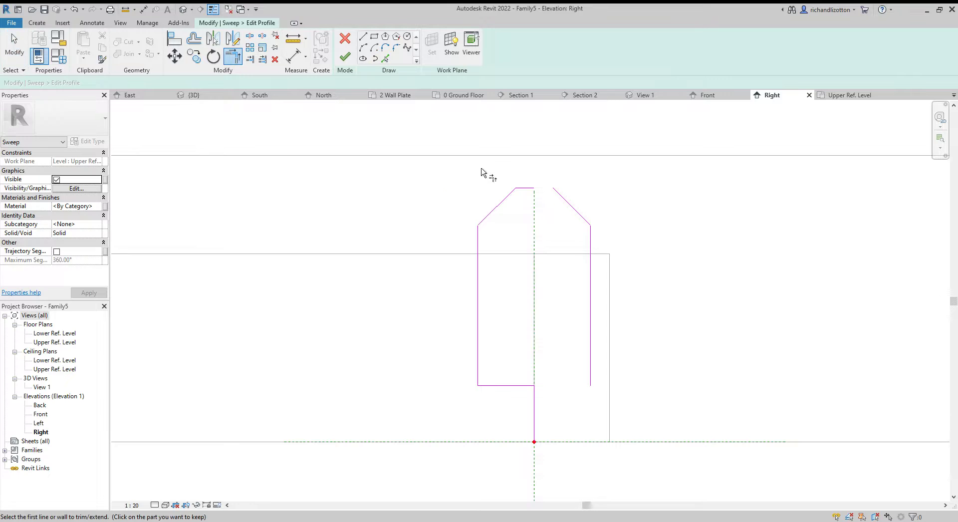
{"action": "left_click", "coordinate": [524, 188]}
{"action": "left_click", "coordinate": [569, 203]}
{"action": "left_click", "coordinate": [362, 37]}
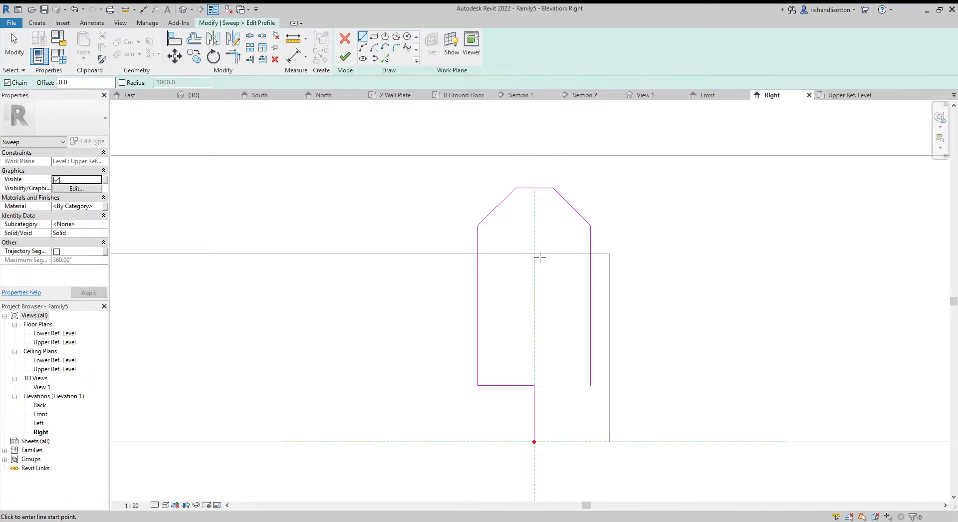
{"action": "left_click", "coordinate": [534, 254]}
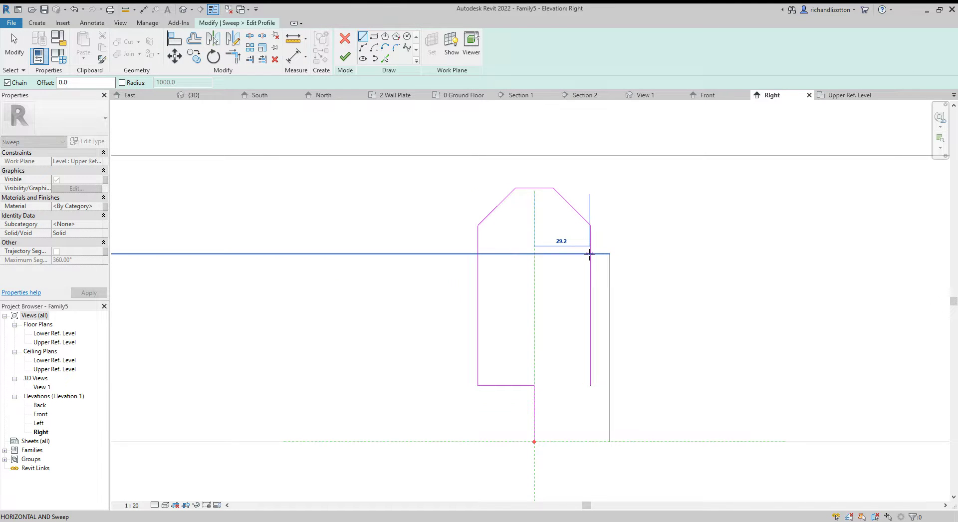
{"action": "left_click", "coordinate": [590, 253]}
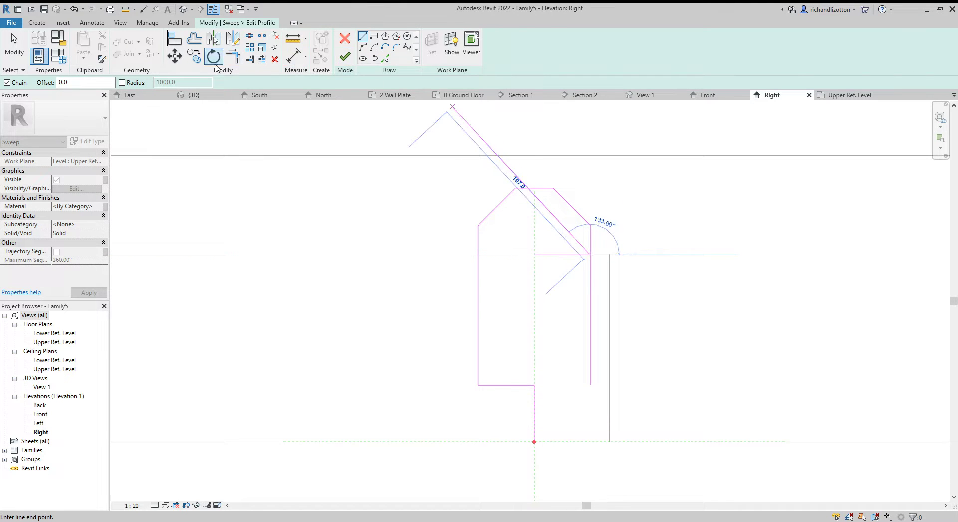
- Trim and join the remaining corners into a closed outline and finish the profile
{"action": "left_click", "coordinate": [233, 56]}
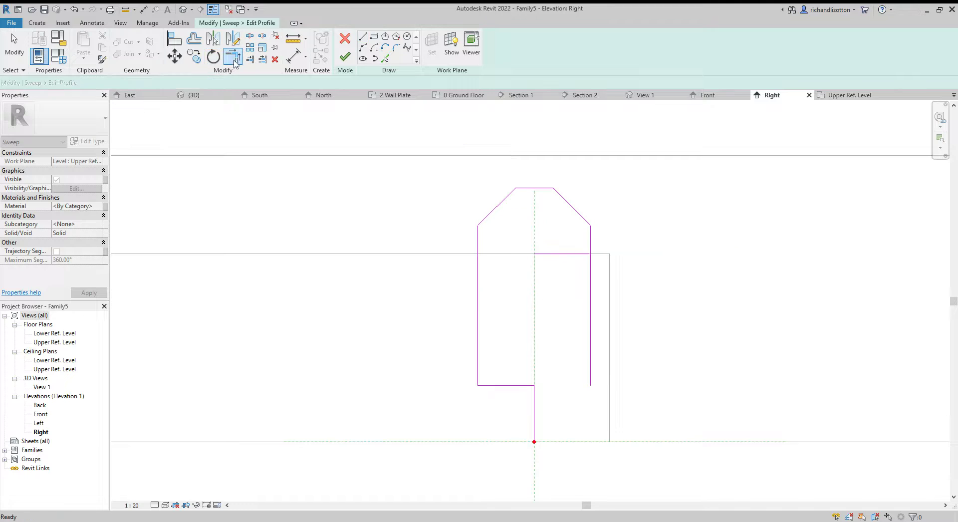
{"action": "left_click", "coordinate": [591, 243]}
{"action": "left_click", "coordinate": [579, 254]}
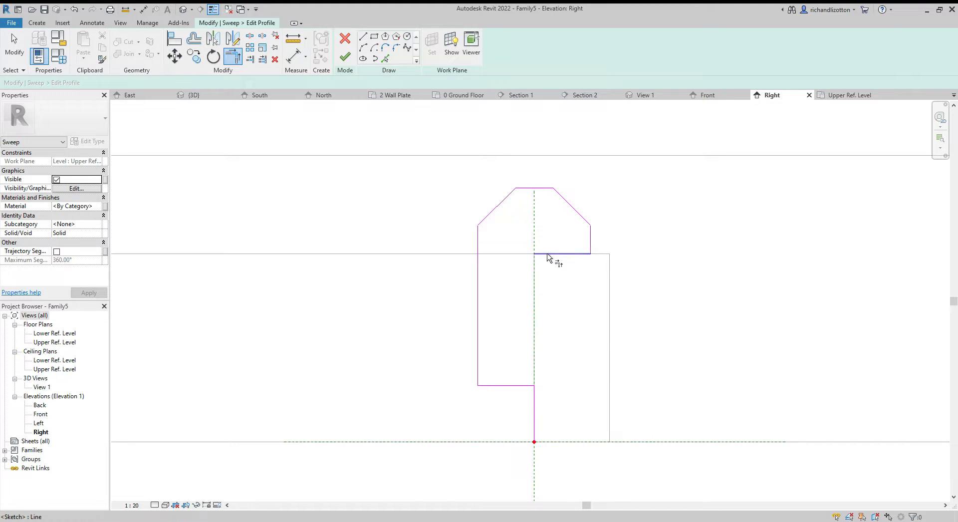
{"action": "left_click", "coordinate": [547, 255]}
{"action": "left_click", "coordinate": [537, 403]}
{"action": "left_click", "coordinate": [535, 370]}
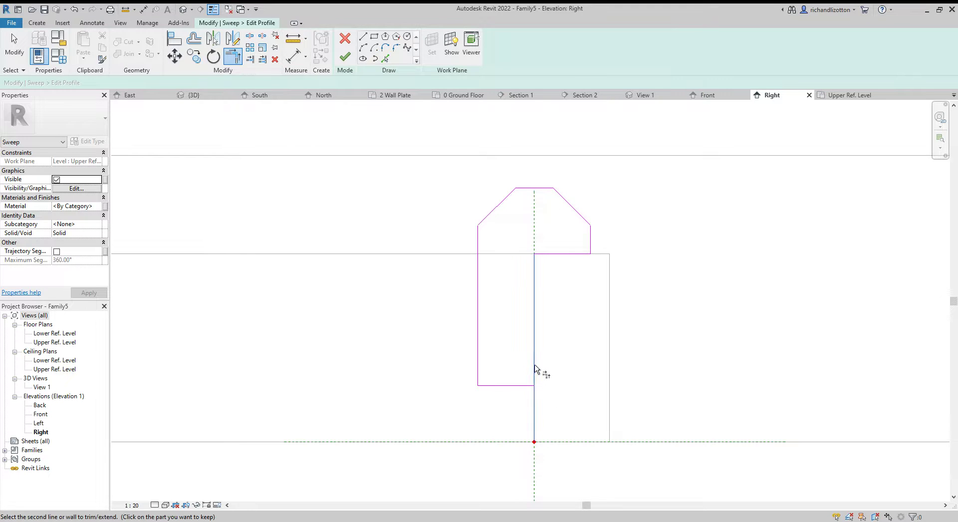
{"action": "left_click", "coordinate": [520, 388]}
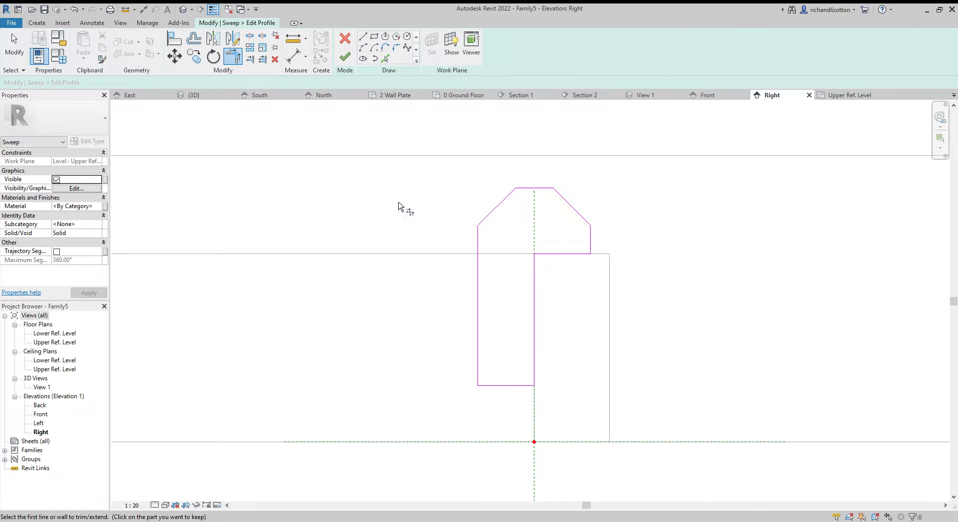
{"action": "scroll", "coordinate": [464, 218], "scroll_direction": "up", "scroll_amount": 4}
{"action": "scroll", "coordinate": [464, 218], "scroll_direction": "up", "scroll_amount": 2}
{"action": "scroll", "coordinate": [464, 218], "scroll_direction": "down", "scroll_amount": 5}
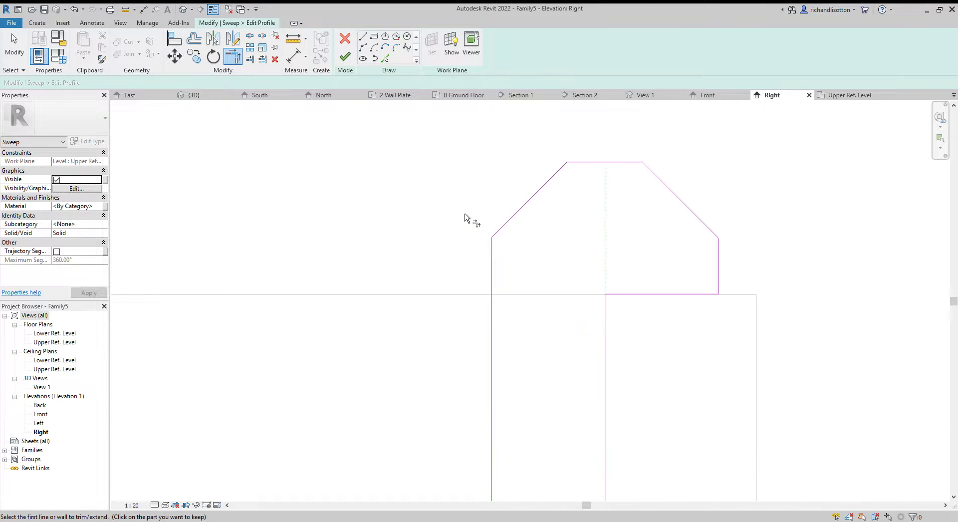
{"action": "left_click", "coordinate": [345, 58]}
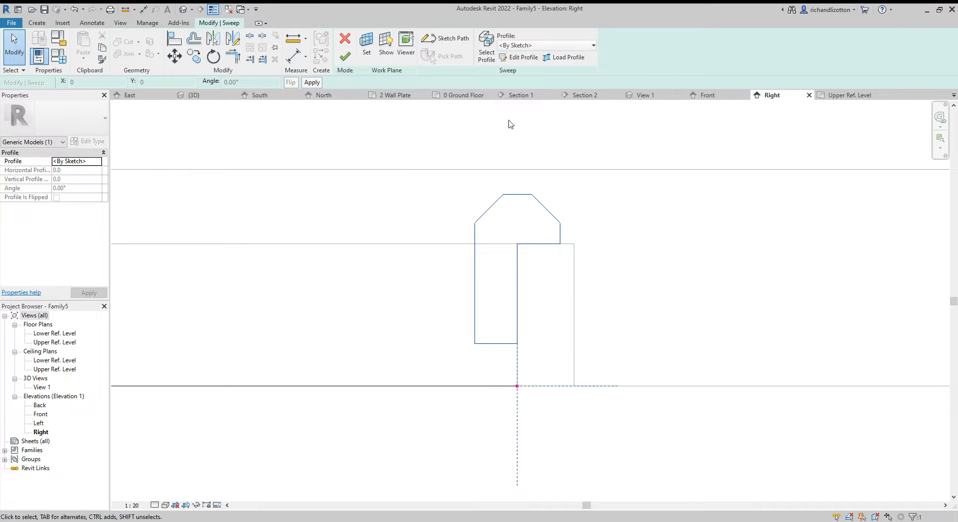
- Finish the second sweep and check the chamfered frame in the plan and Right elevation
{"action": "left_click", "coordinate": [345, 56]}
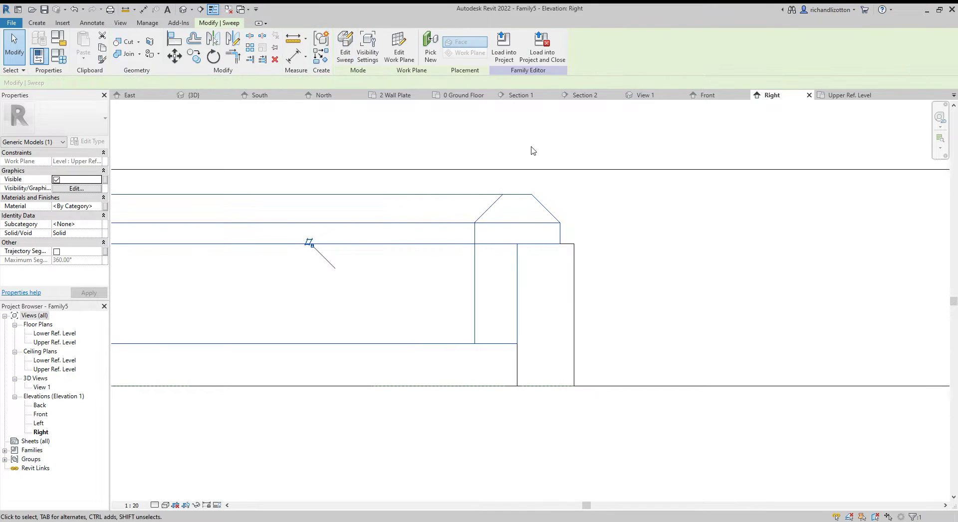
{"action": "left_click", "coordinate": [845, 95]}
{"action": "scroll", "coordinate": [461, 294], "scroll_direction": "up", "scroll_amount": 3}
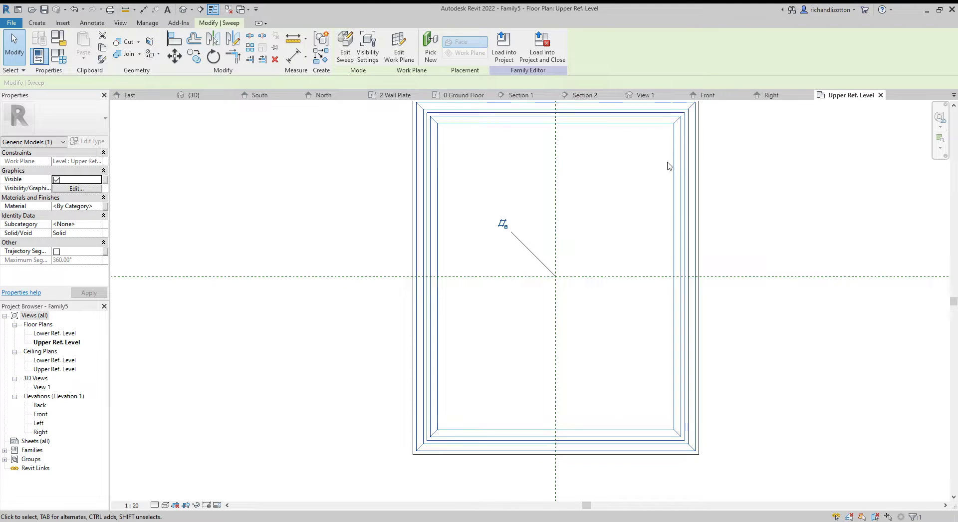
{"action": "scroll", "coordinate": [547, 342], "scroll_direction": "down", "scroll_amount": 1}
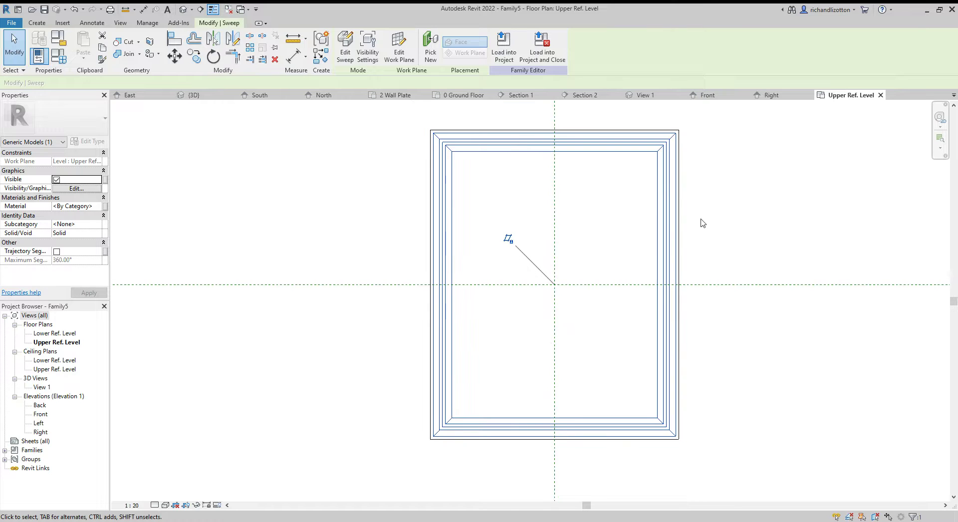
{"action": "left_click", "coordinate": [776, 96]}
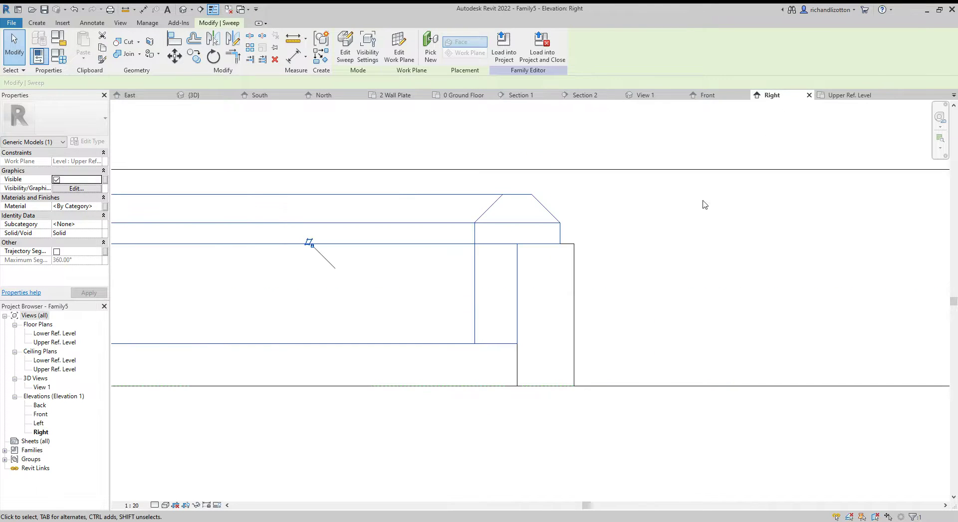
{"action": "scroll", "coordinate": [395, 321], "scroll_direction": "down", "scroll_amount": 3}
{"action": "middle_click_drag", "start_coordinate": [395, 321], "coordinate": [545, 328]}
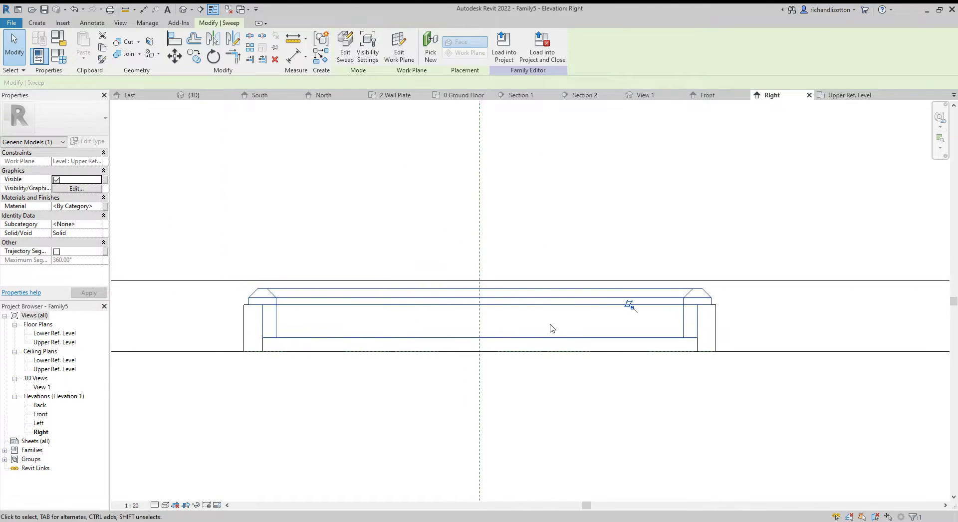
{"action": "scroll", "coordinate": [551, 328], "scroll_direction": "up", "scroll_amount": 1}
{"action": "middle_click_drag", "start_coordinate": [223, 305], "coordinate": [269, 285]}
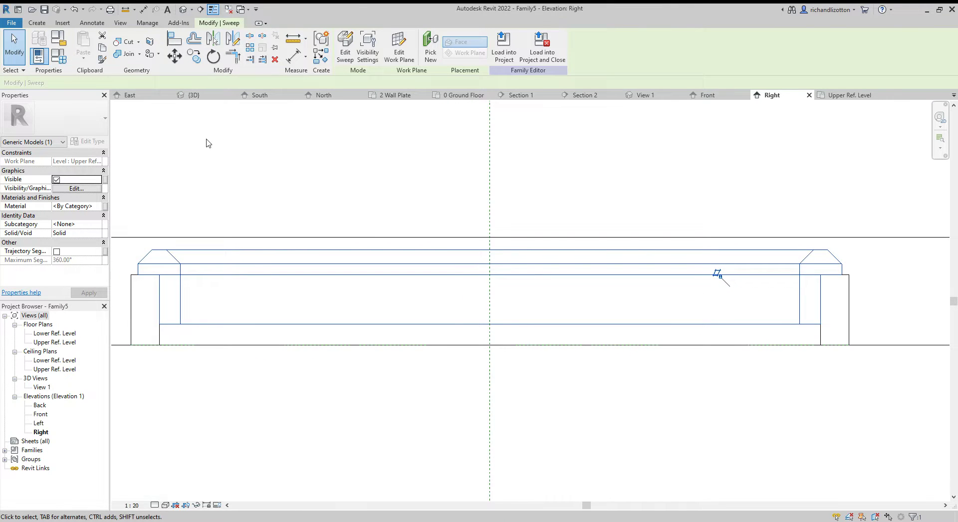
{"action": "left_click", "coordinate": [37, 23]}
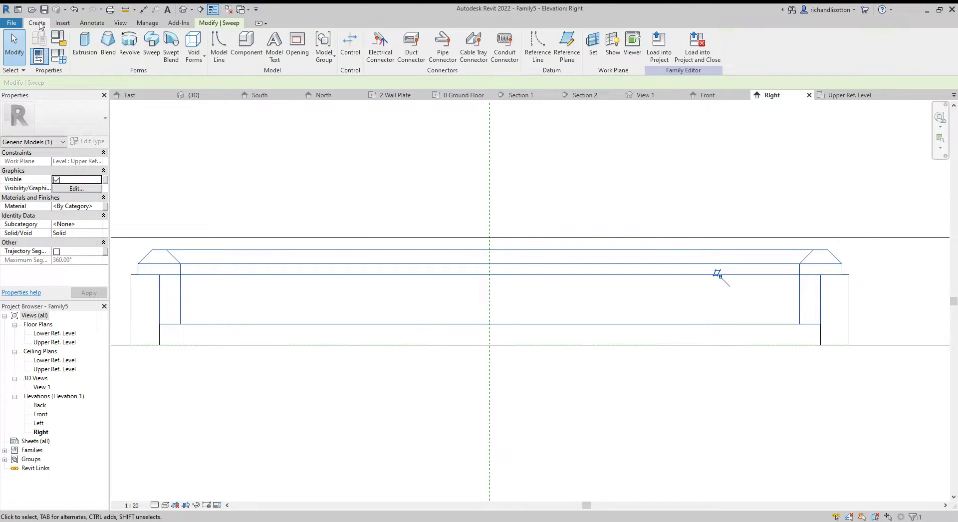
- Start an extrusion and draw a rectangle spanning between the two frame sides
{"action": "left_click", "coordinate": [84, 48]}
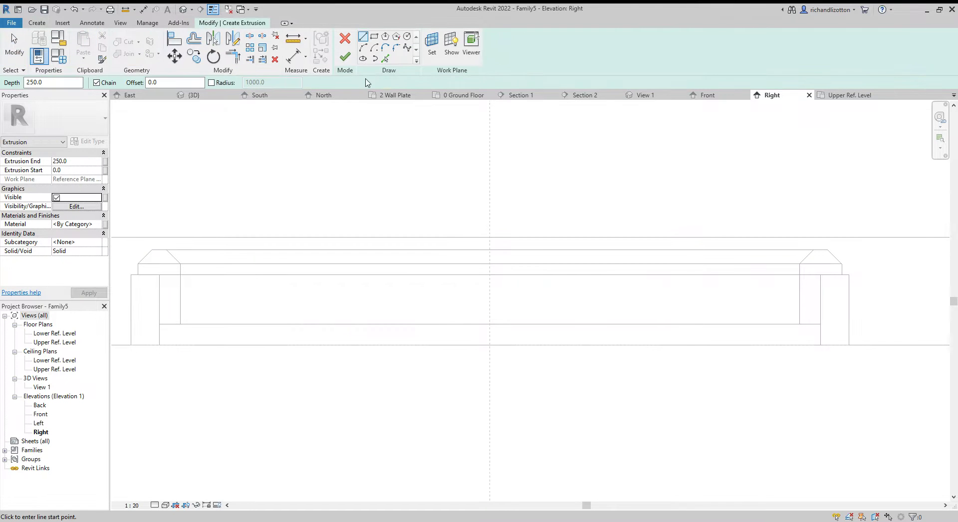
{"action": "left_click", "coordinate": [374, 36]}
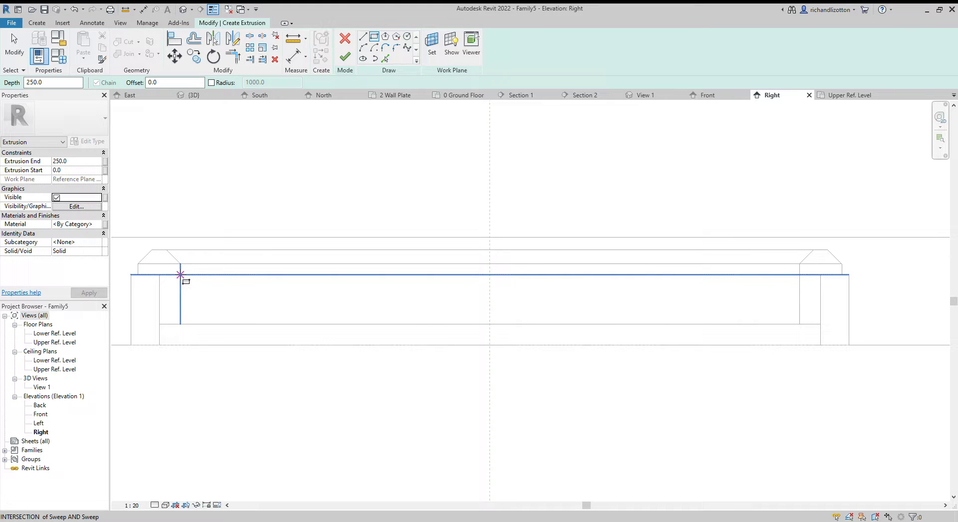
{"action": "left_click", "coordinate": [180, 275]}
{"action": "left_click", "coordinate": [801, 285]}
{"action": "scroll", "coordinate": [797, 294], "scroll_direction": "up", "scroll_amount": 3}
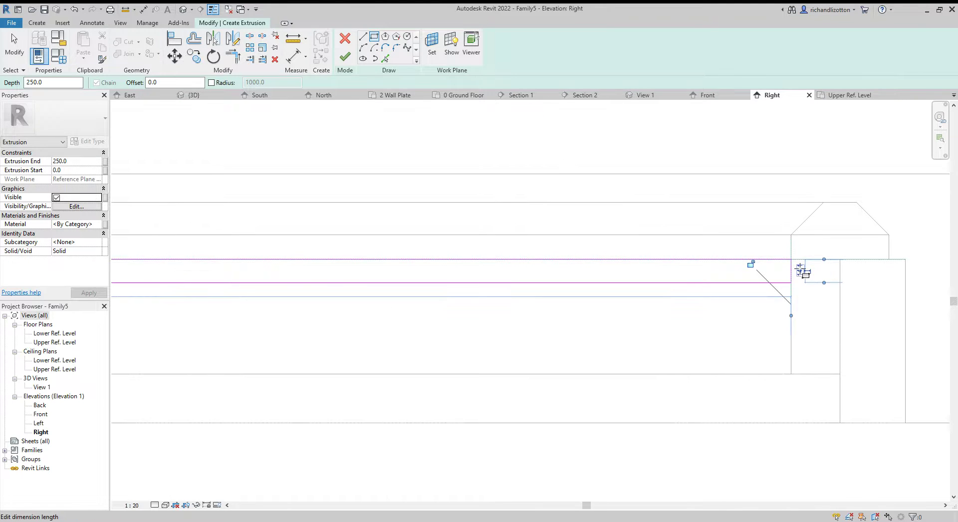
{"action": "key", "text": "Escape"}
{"action": "key", "text": "Escape"}
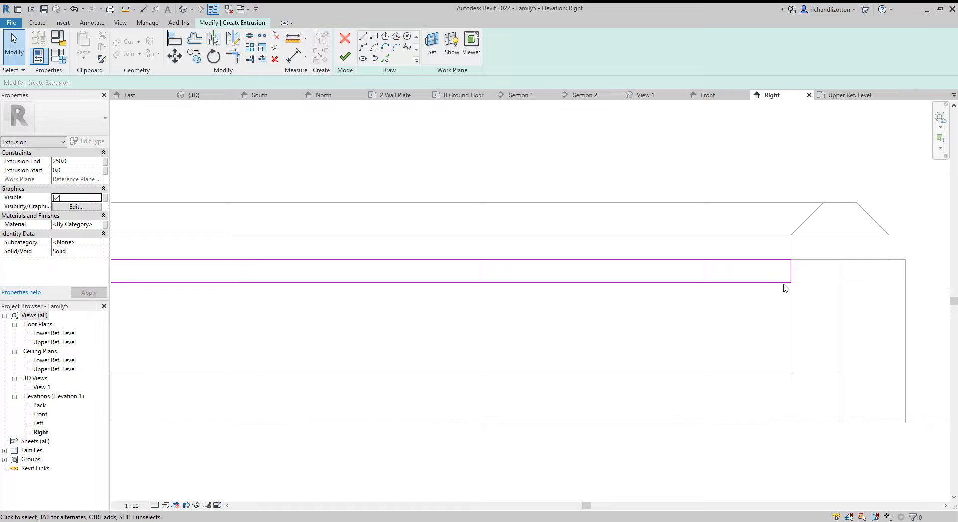
- Set the extrusion rectangle's bottom-edge dimension to 5
{"action": "left_click", "coordinate": [786, 283]}
{"action": "left_click", "coordinate": [790, 271]}
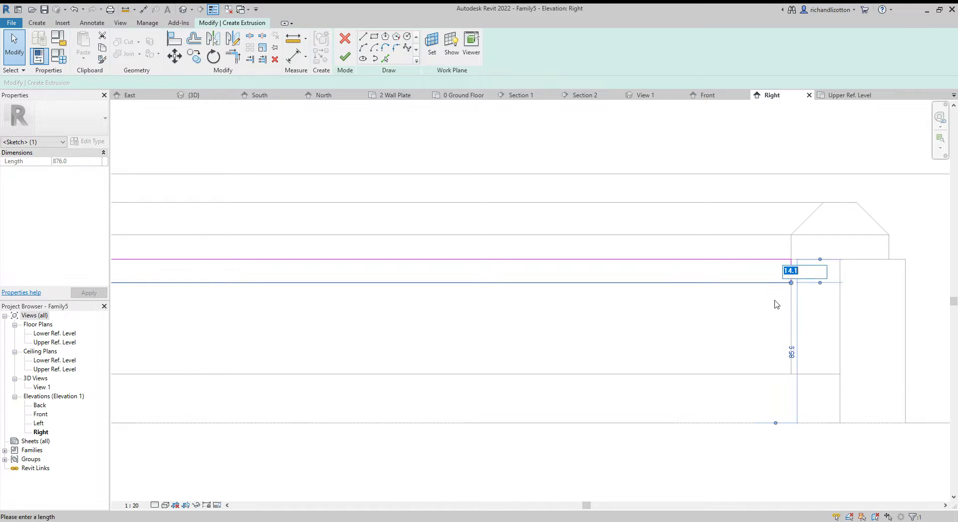
{"action": "type", "text": "5"}
{"action": "key", "text": "Return"}
{"action": "scroll", "coordinate": [662, 304], "scroll_direction": "down", "scroll_amount": 3}
{"action": "middle_click_drag", "start_coordinate": [480, 328], "coordinate": [506, 323]}
{"action": "left_click", "coordinate": [505, 323]}
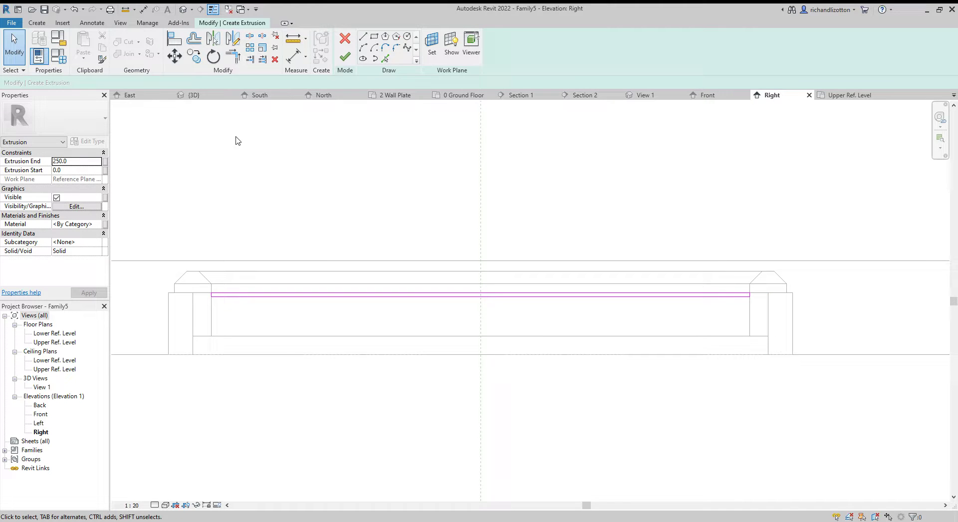
- Copy the thin rectangle twice downward at 26 spacing with CO, making three stacked bars
{"action": "left_click", "coordinate": [196, 56]}
{"action": "mouse_move", "coordinate": [197, 277]}
{"action": "left_mouse_down"}
{"action": "mouse_move", "coordinate": [234, 294]}
{"action": "mouse_move", "coordinate": [707, 306]}
{"action": "mouse_move", "coordinate": [780, 321]}
{"action": "left_mouse_up"}
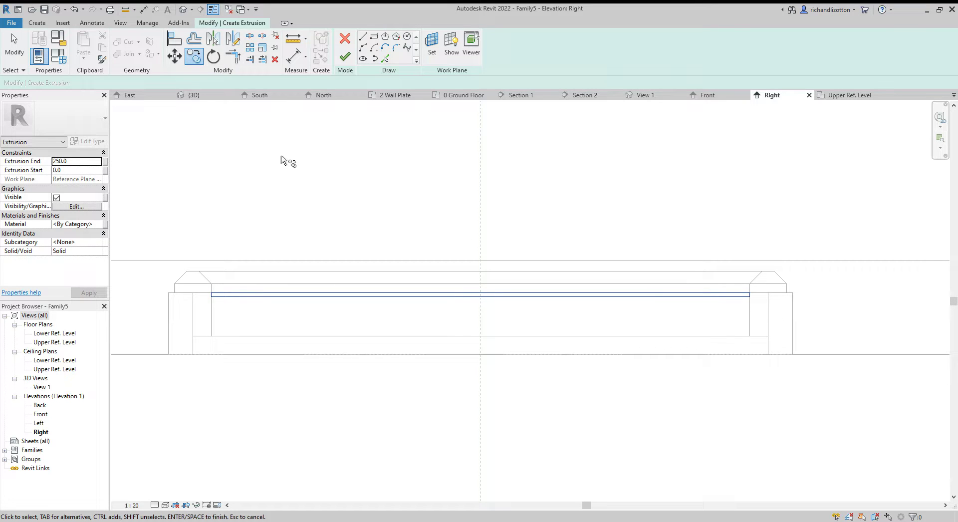
{"action": "key", "text": "Escape"}
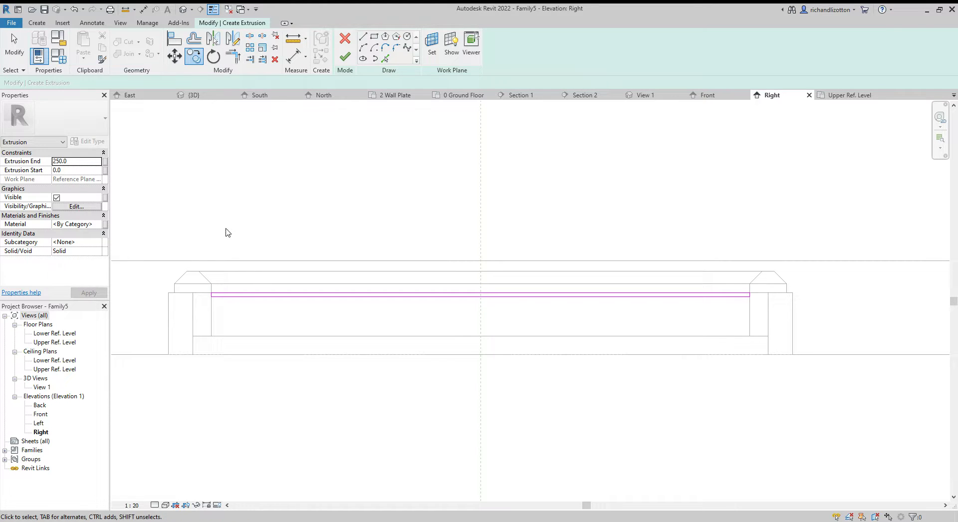
{"action": "key", "text": "Escape"}
{"action": "mouse_move", "coordinate": [196, 242]}
{"action": "left_mouse_down"}
{"action": "mouse_move", "coordinate": [590, 335]}
{"action": "mouse_move", "coordinate": [772, 317]}
{"action": "left_mouse_up"}
{"action": "key", "text": "c"}
{"action": "key", "text": "o"}
{"action": "left_click", "coordinate": [410, 168]}
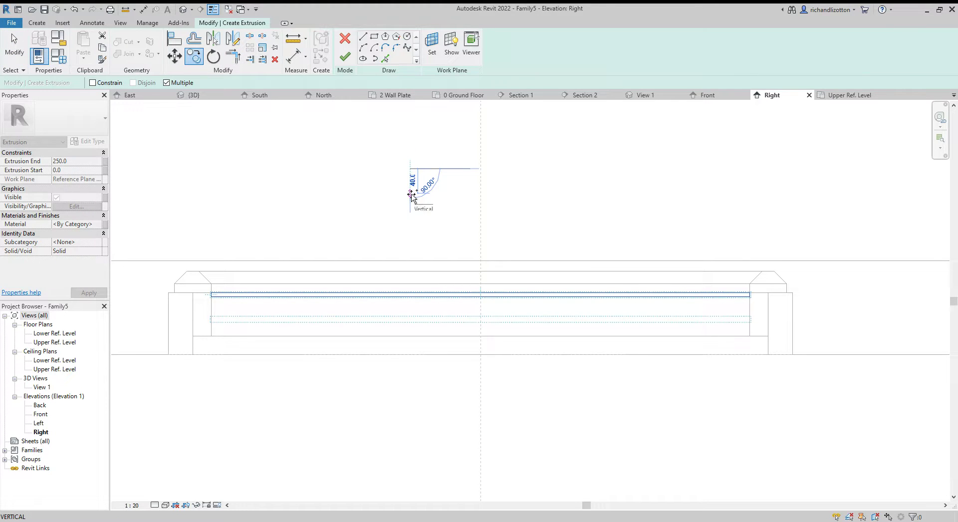
{"action": "type", "text": "2"}
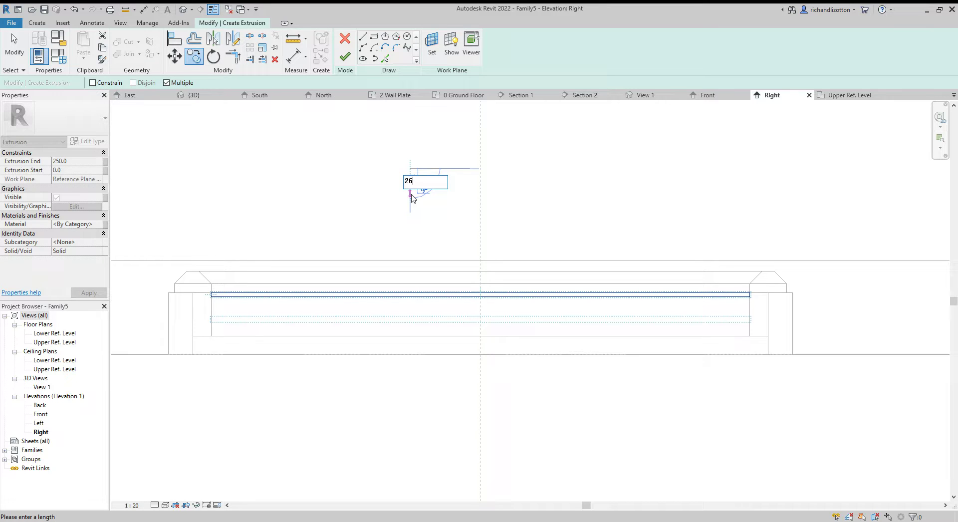
{"action": "type", "text": "6"}
{"action": "key", "text": "Return"}
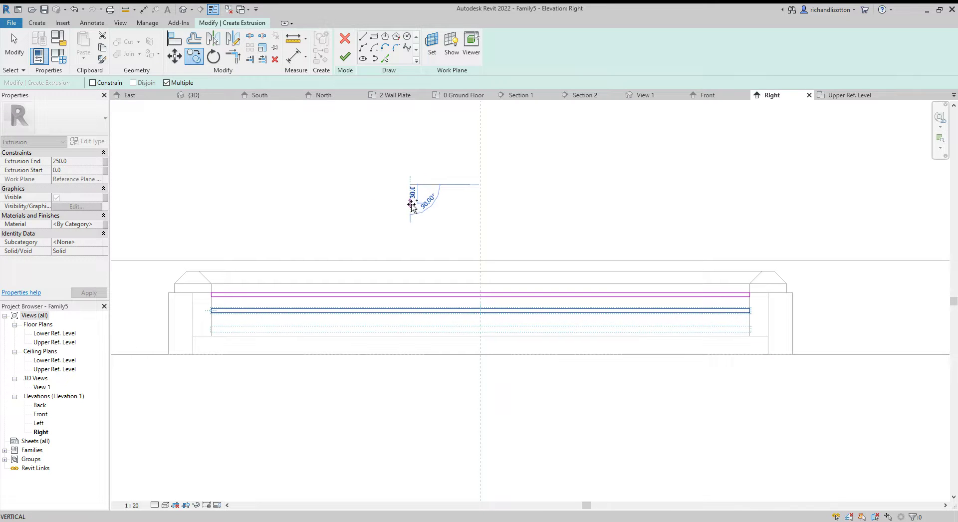
{"action": "type", "text": "26"}
{"action": "key", "text": "Return"}
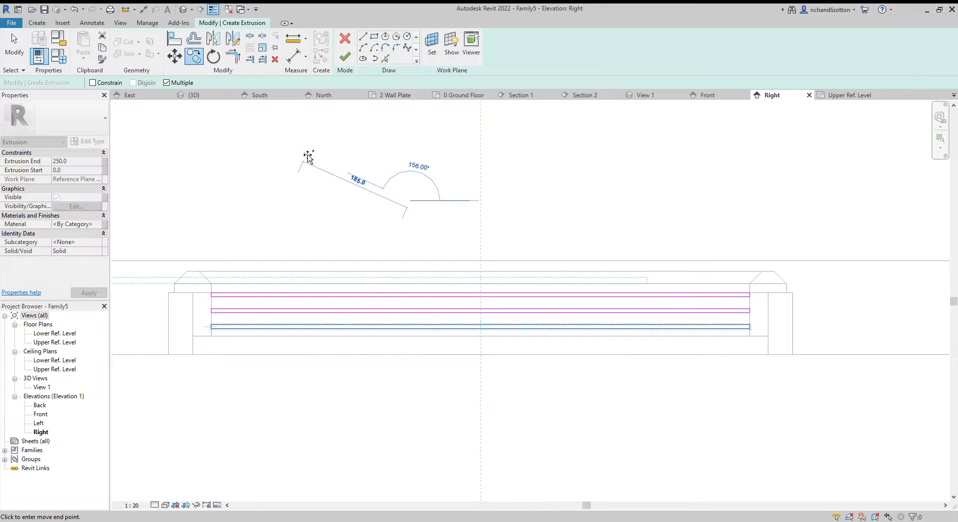
{"action": "key", "text": "Escape"}
{"action": "key", "text": "Escape"}
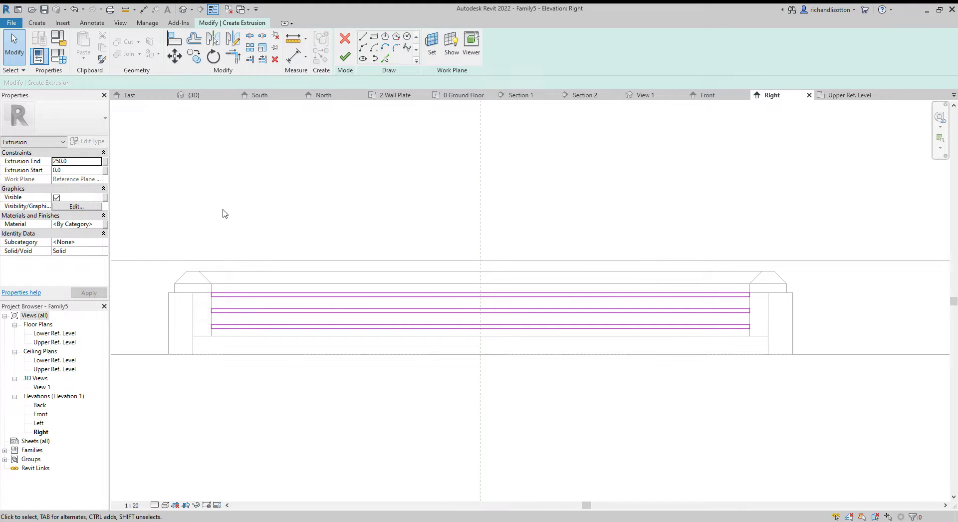
- Check the strip sketch in plan, then finish the extrusion sketch in the Right elevation
{"action": "left_click", "coordinate": [851, 97]}
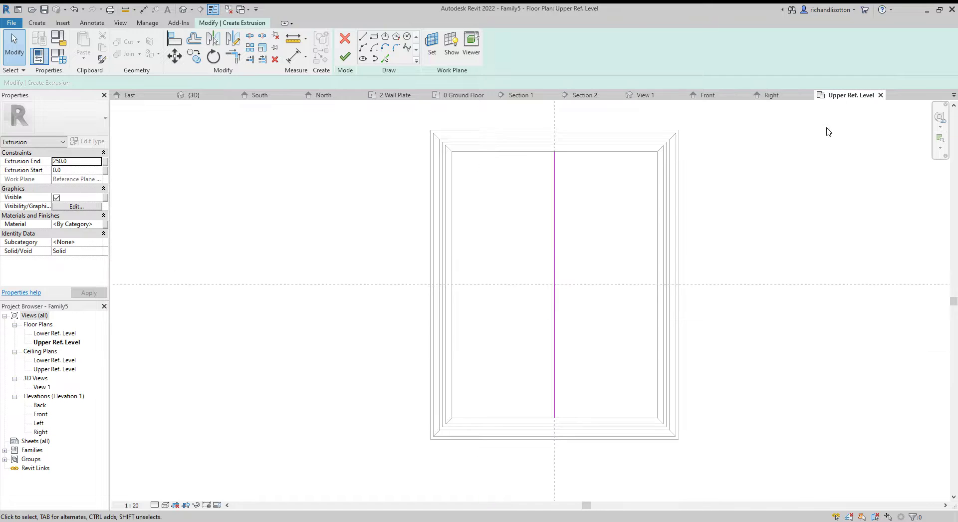
{"action": "left_click", "coordinate": [554, 226]}
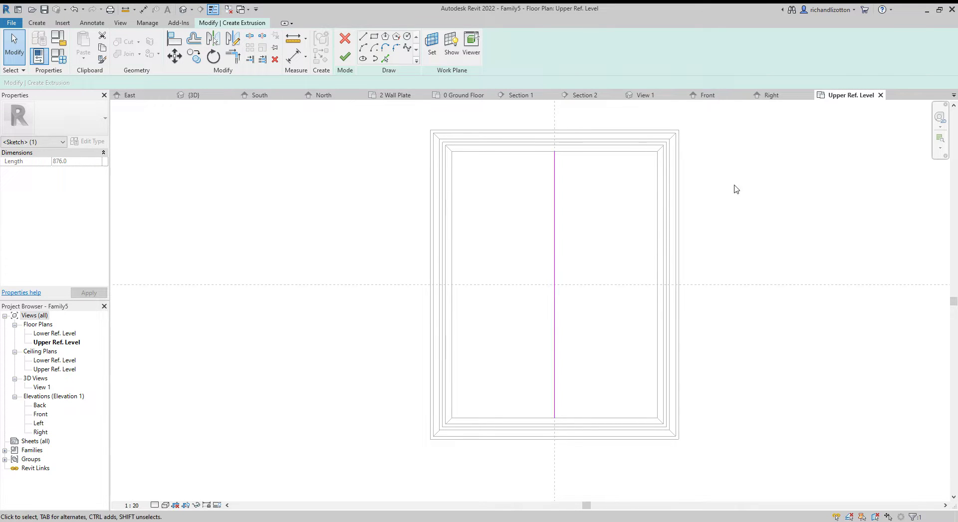
{"action": "left_click", "coordinate": [779, 95]}
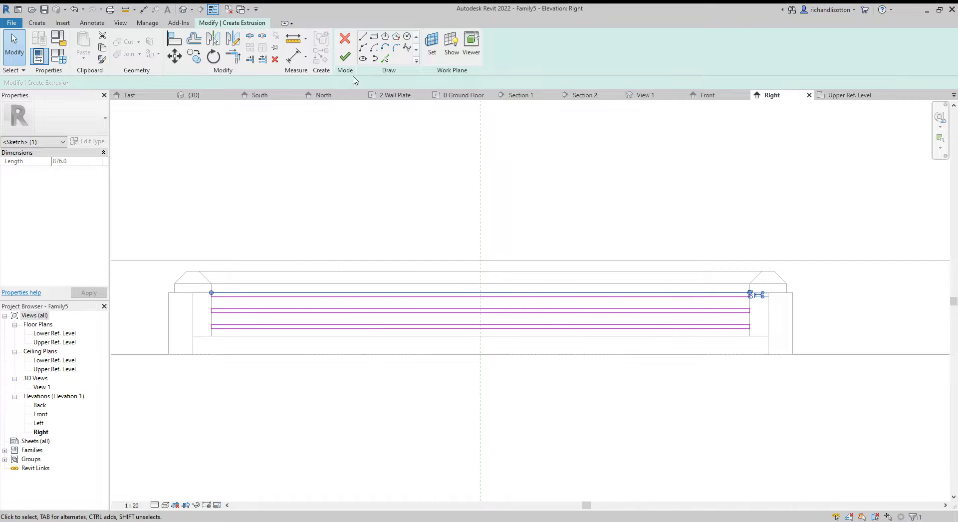
{"action": "left_click", "coordinate": [345, 56]}
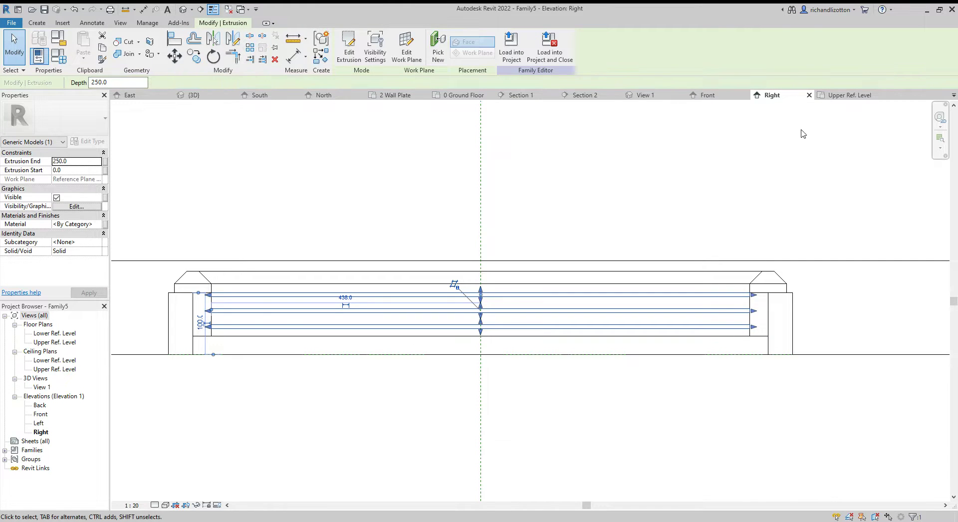
- In the Upper Ref. Level plan, stretch the extrusion to the inner frame edges, -338 to 338
{"action": "left_click", "coordinate": [848, 95]}
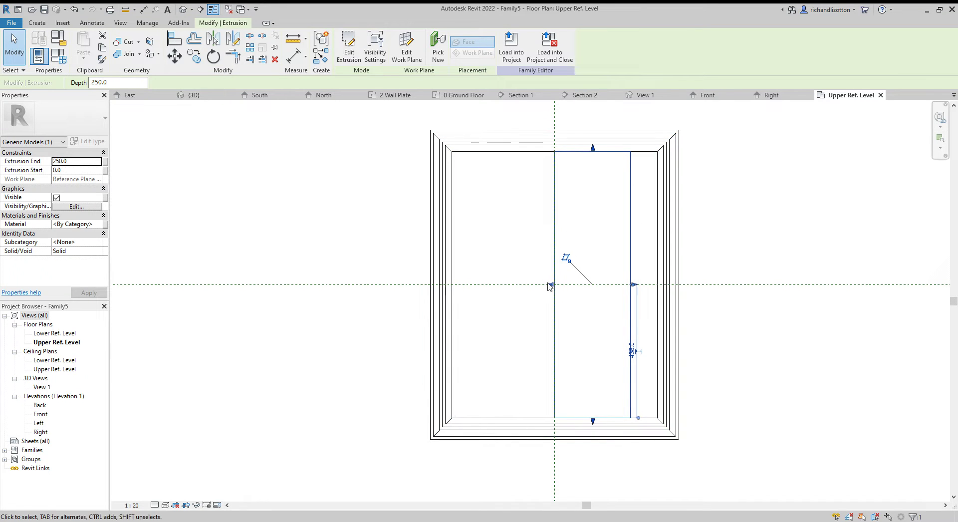
{"action": "left_click_drag", "start_coordinate": [551, 285], "coordinate": [452, 286]}
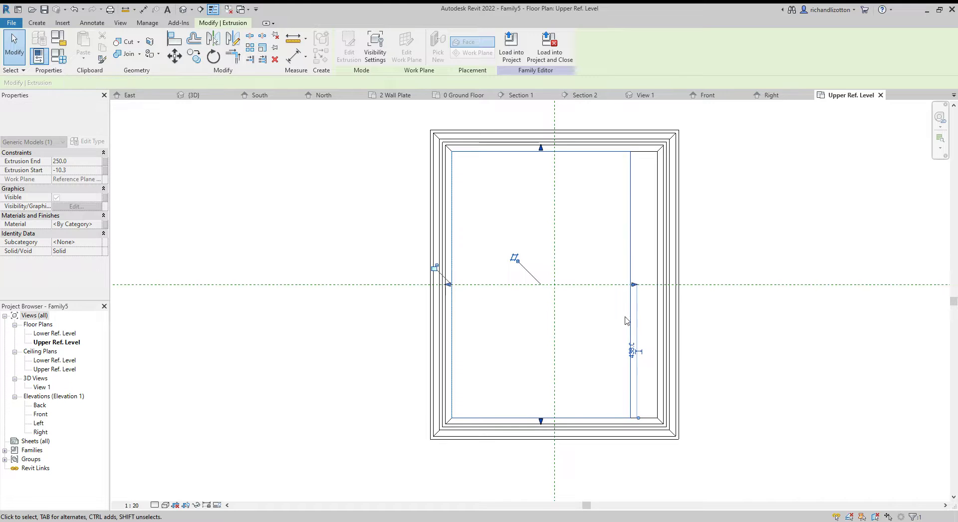
{"action": "left_click_drag", "start_coordinate": [634, 285], "coordinate": [657, 285]}
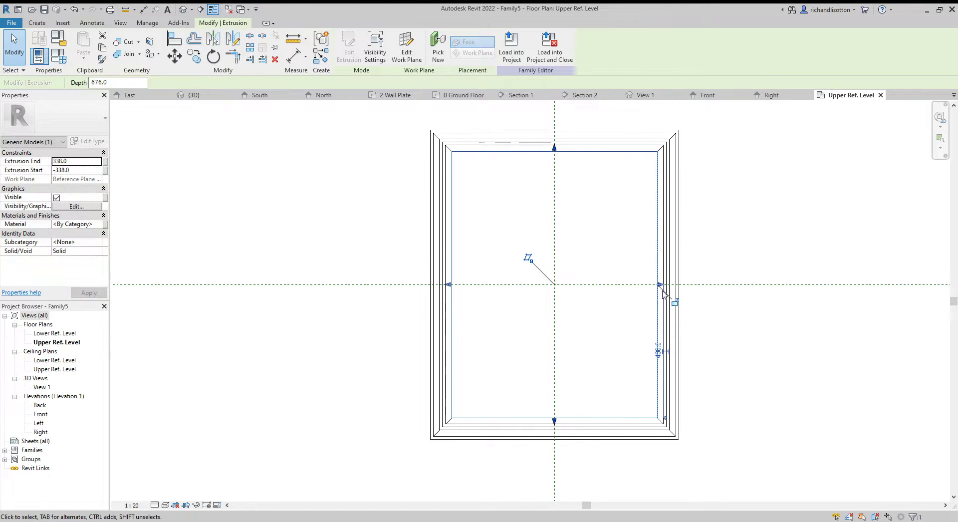
{"action": "left_click", "coordinate": [791, 353]}
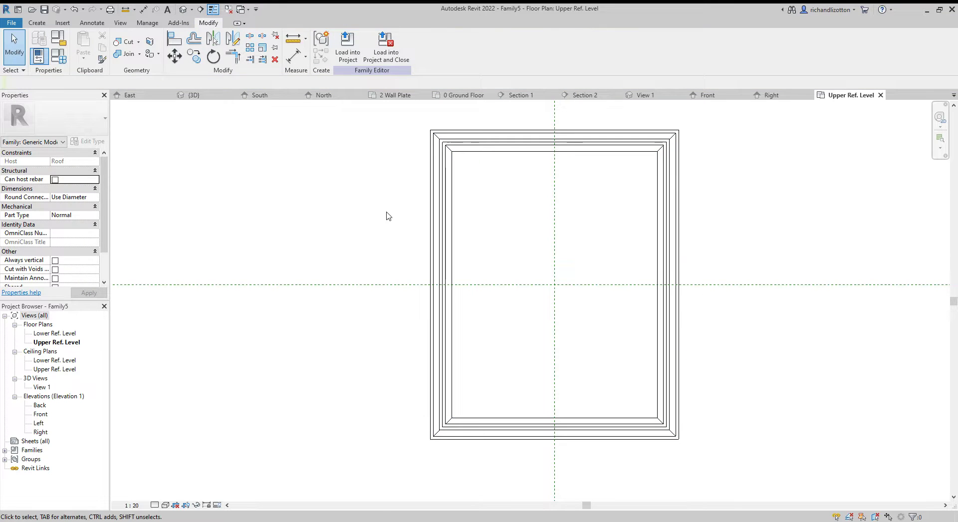
- Return to the Right elevation and bring up the family save dialog with Ctrl+S
{"action": "left_click", "coordinate": [795, 95]}
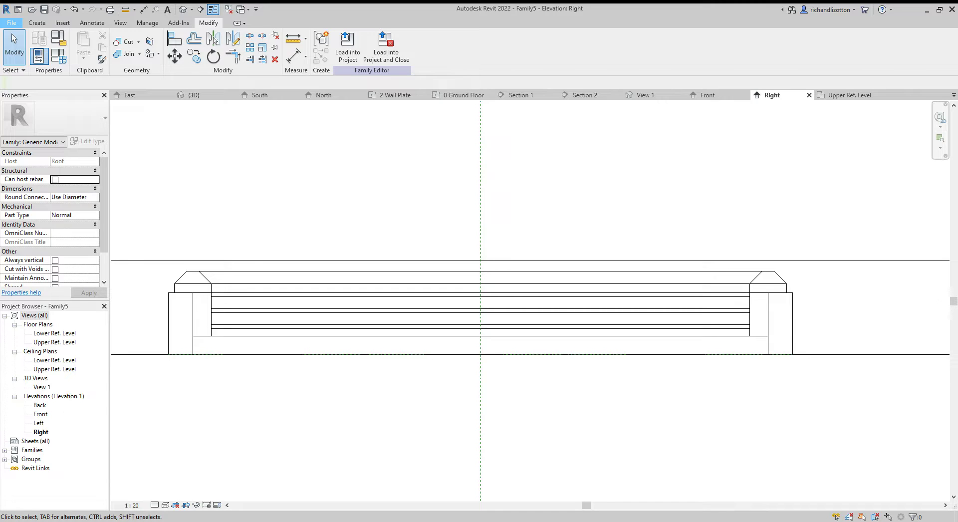
{"action": "key", "text": "ctrl+s"}
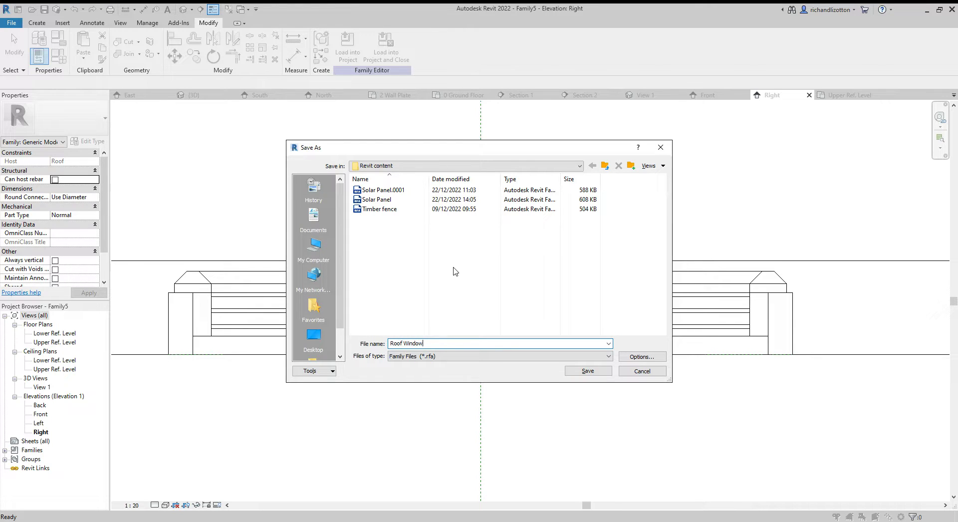
- Save the family under the file name 'Roof Window'
{"action": "left_click", "coordinate": [584, 374]}
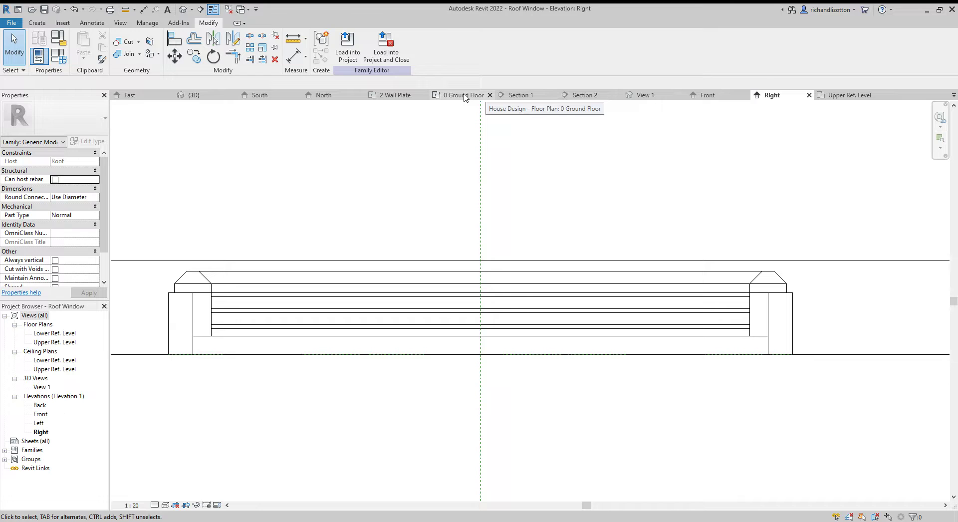
- Review the house roof in Section 1, Section 2 and the orbited {3D} view
{"action": "left_click", "coordinate": [531, 95]}
{"action": "left_click", "coordinate": [584, 95]}
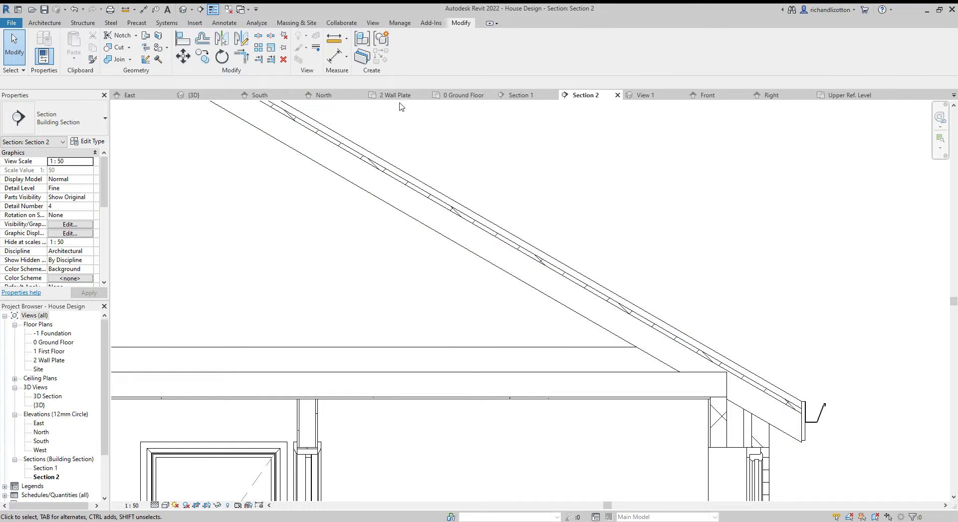
{"action": "left_click", "coordinate": [194, 95]}
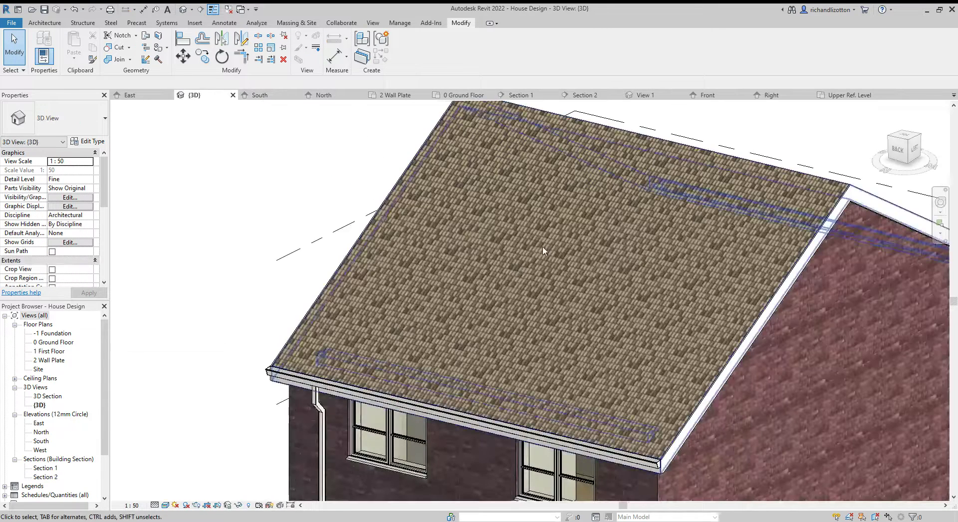
{"action": "middle_click_drag", "start_coordinate": [502, 314], "coordinate": [446, 298], "text": "shift"}
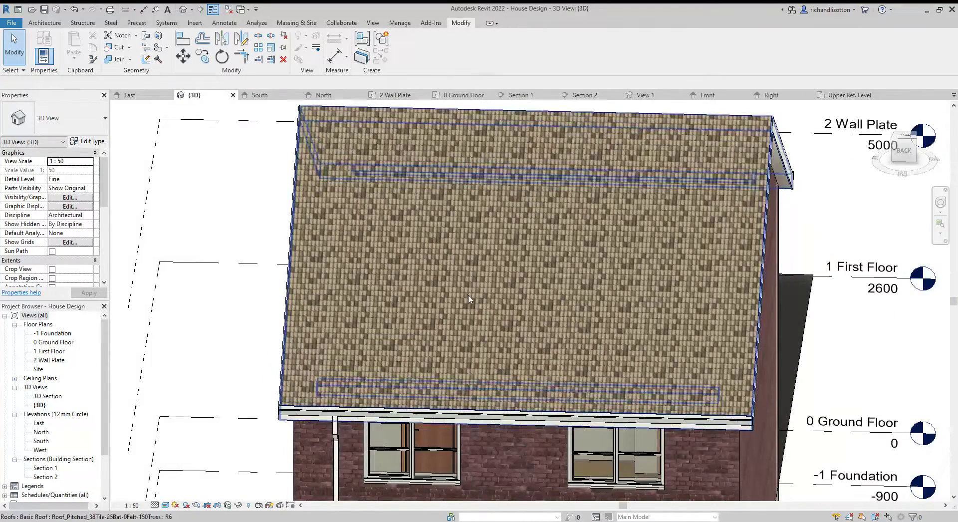
- Measure from the window frame's top-left corner in the Upper Ref. Level plan
{"action": "left_click", "coordinate": [854, 95]}
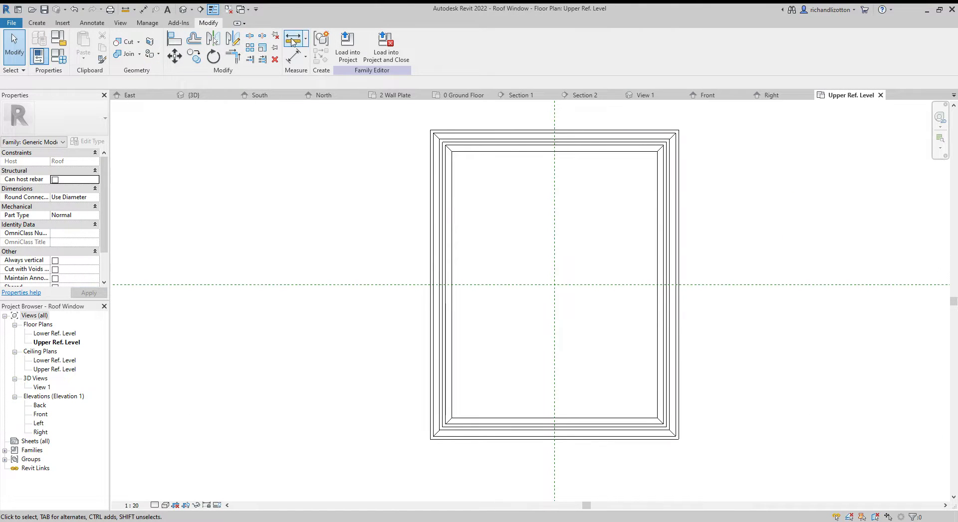
{"action": "left_click", "coordinate": [292, 38]}
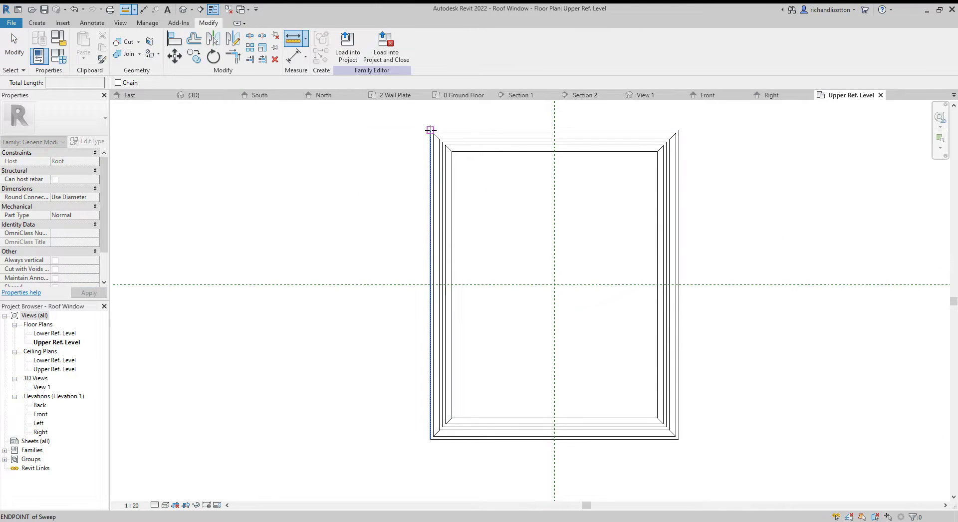
{"action": "left_click", "coordinate": [430, 129]}
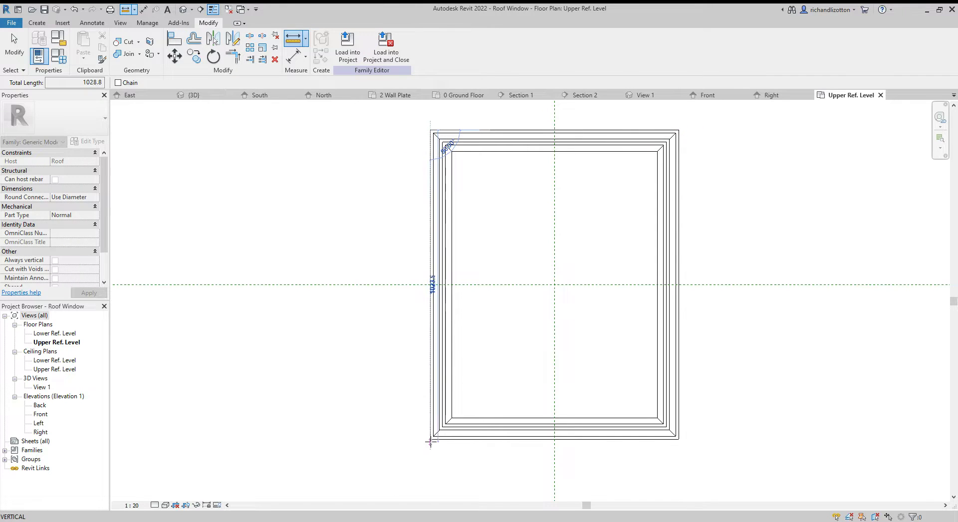
{"action": "key", "text": "Escape"}
{"action": "key", "text": "Escape"}
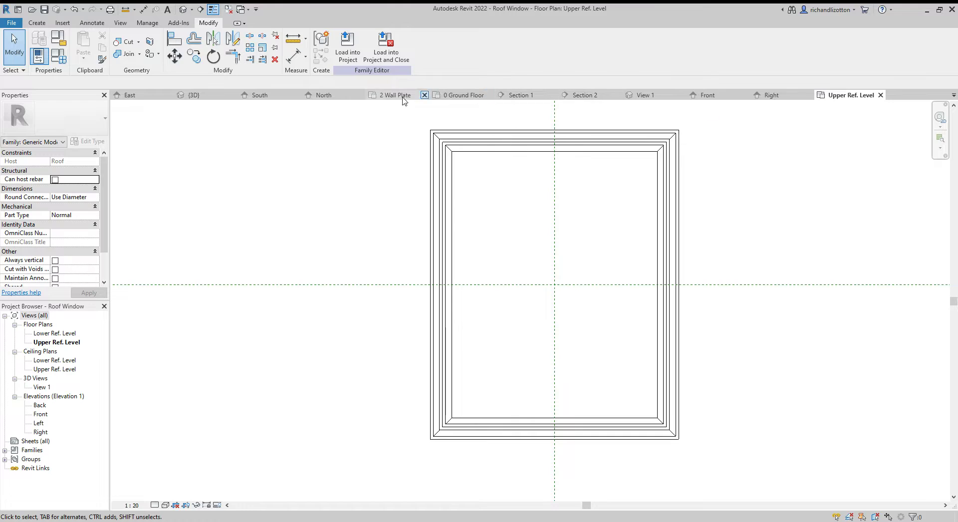
- Start a By Face opening in the {3D} view and pick the pitched roof slope
{"action": "left_click", "coordinate": [204, 96]}
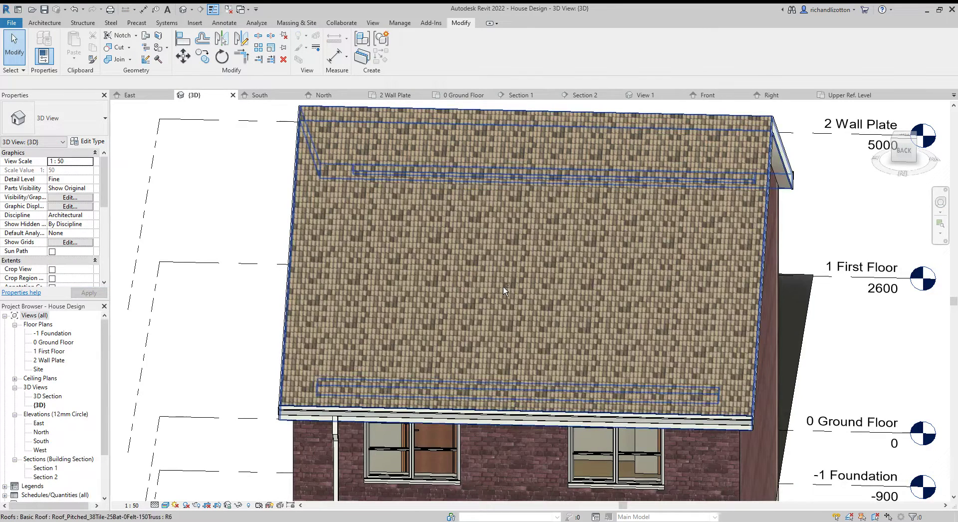
{"action": "middle_click_drag", "start_coordinate": [503, 286], "coordinate": [546, 303], "text": "shift"}
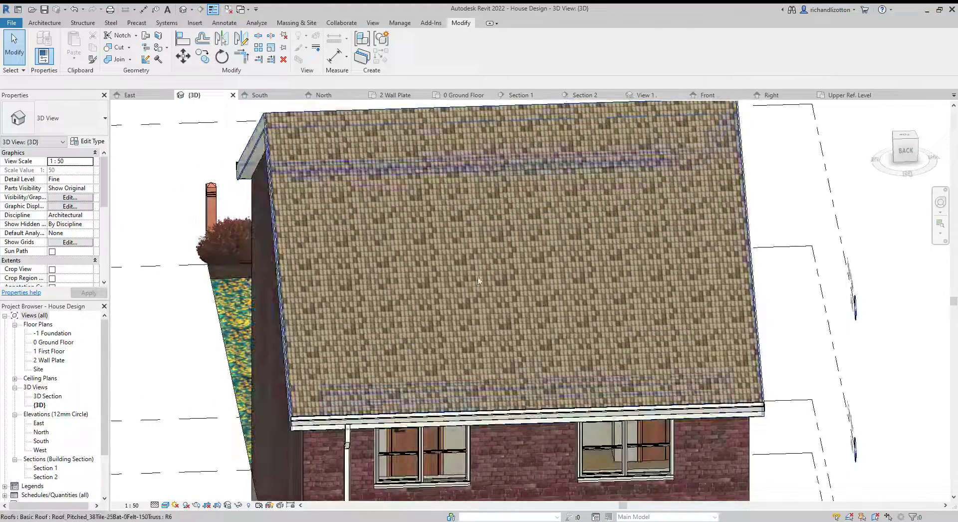
{"action": "left_click", "coordinate": [342, 115]}
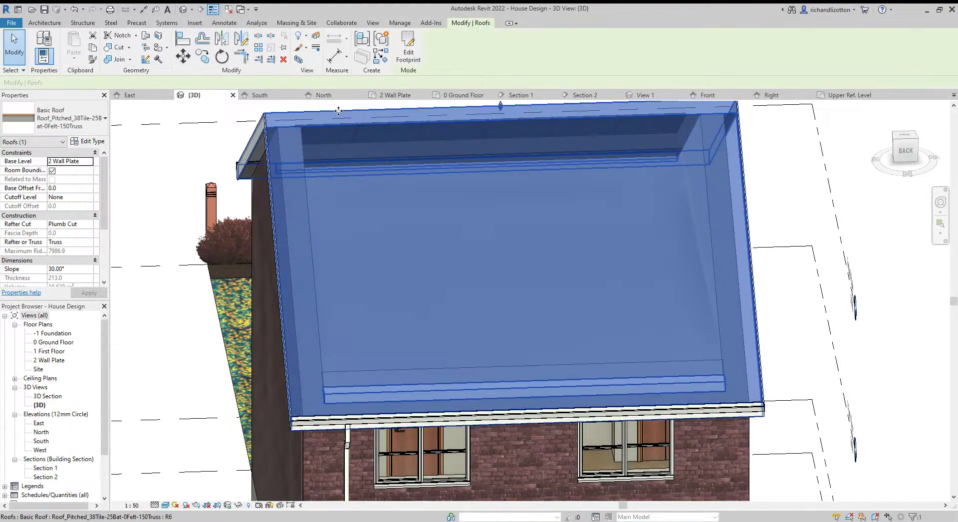
{"action": "key", "text": "Escape"}
{"action": "left_click", "coordinate": [45, 23]}
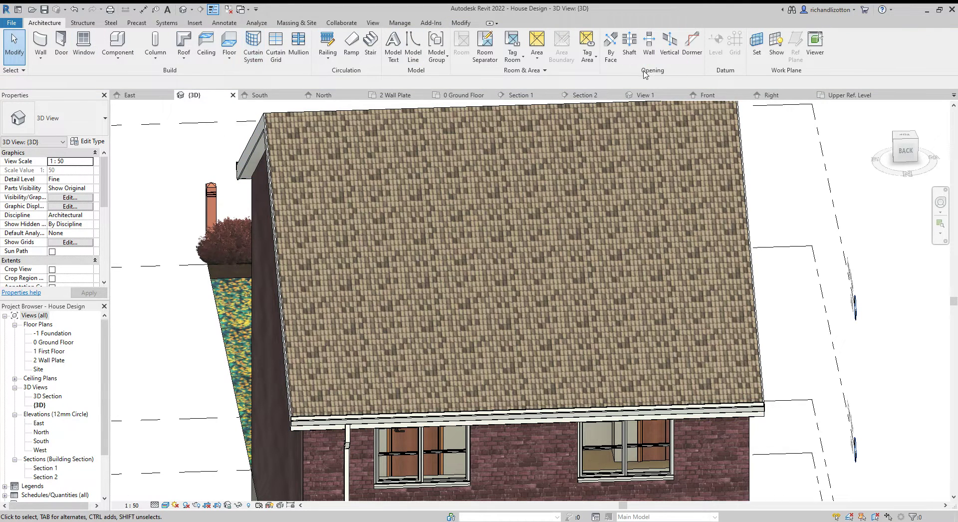
{"action": "left_click", "coordinate": [611, 51]}
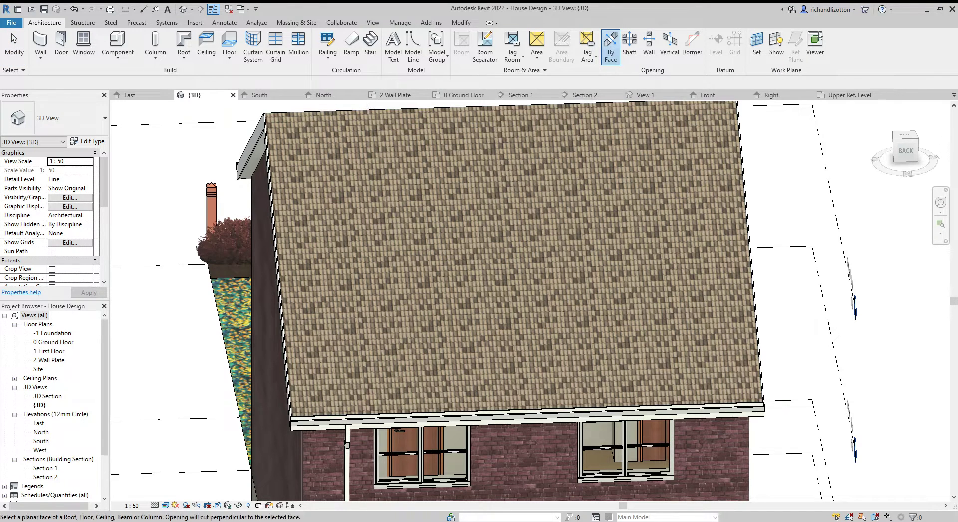
{"action": "left_click", "coordinate": [368, 108]}
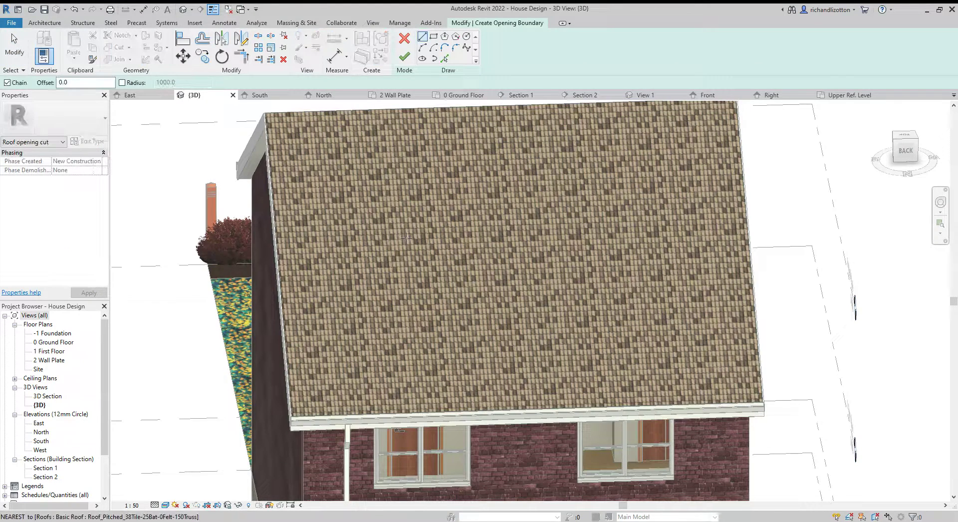
- Draw a rectangular opening boundary on the roof slope
{"action": "left_click", "coordinate": [433, 36]}
{"action": "middle_click_drag", "start_coordinate": [373, 299], "coordinate": [536, 262], "text": "shift"}
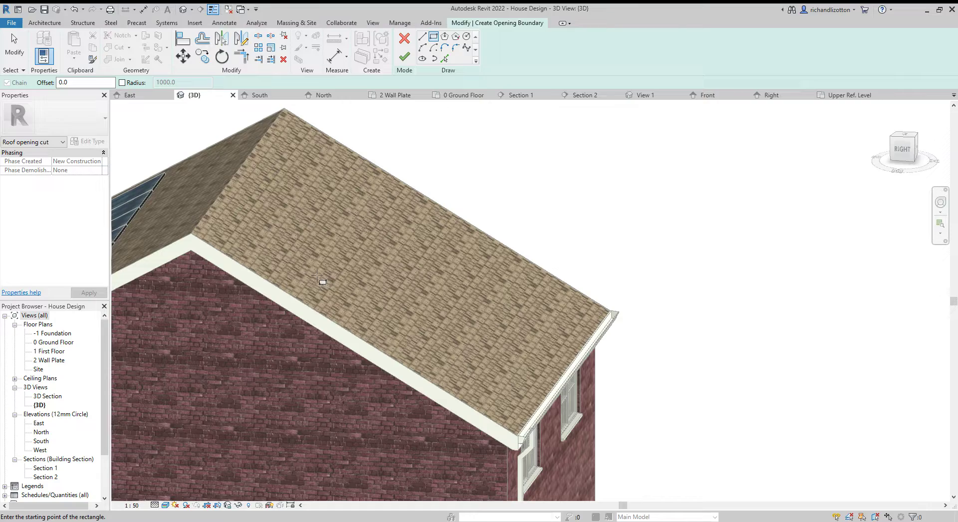
{"action": "left_click", "coordinate": [322, 278]}
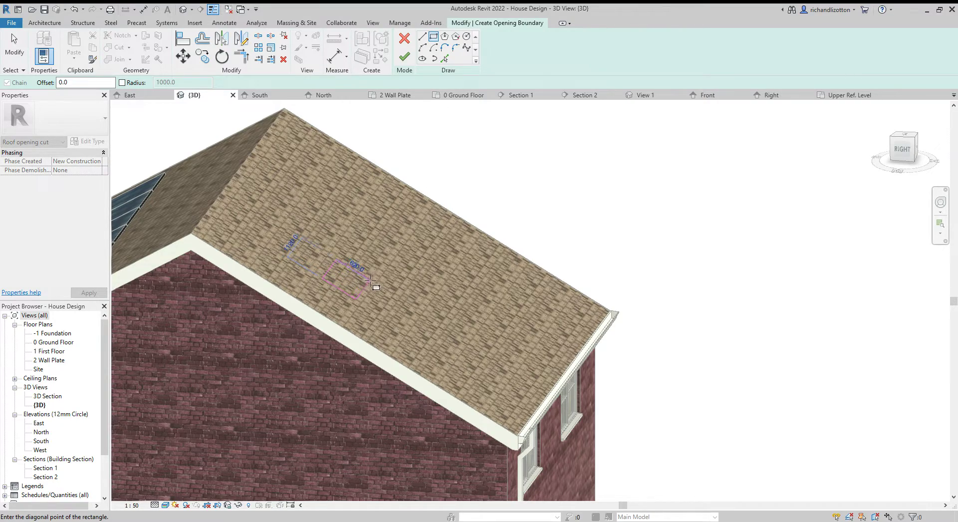
{"action": "left_click", "coordinate": [370, 281]}
{"action": "middle_click_drag", "start_coordinate": [374, 367], "coordinate": [270, 364], "text": "shift"}
{"action": "scroll", "coordinate": [449, 319], "scroll_direction": "up", "scroll_amount": 5}
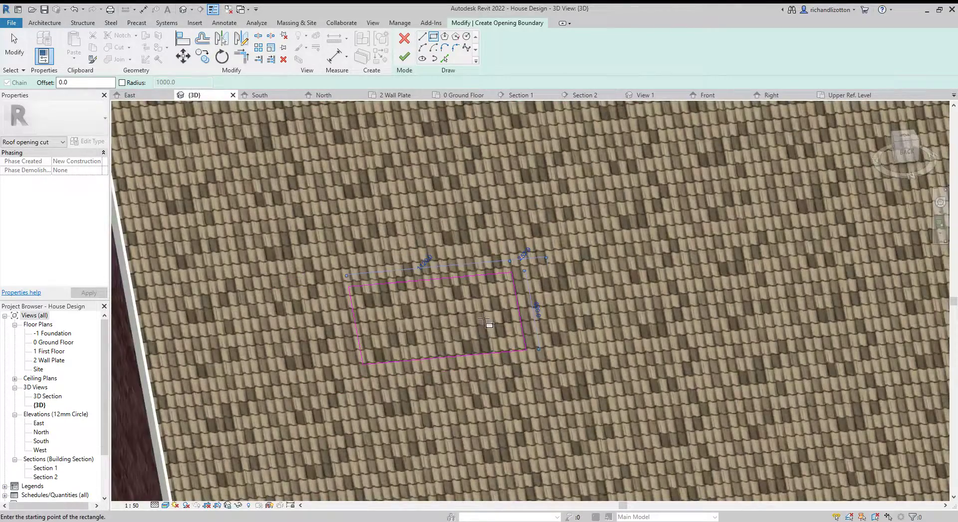
{"action": "middle_click_drag", "start_coordinate": [484, 320], "coordinate": [442, 268], "text": "shift"}
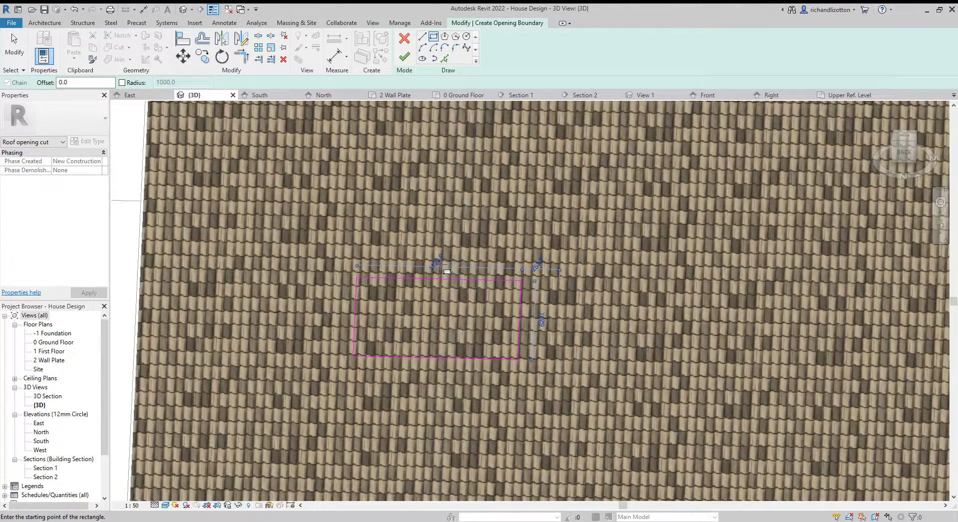
{"action": "key", "text": "Escape"}
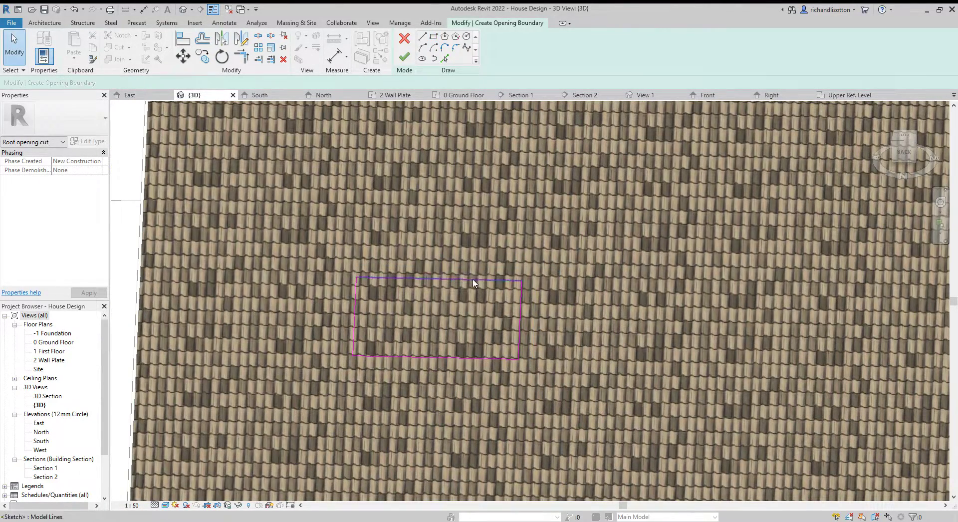
- Set the opening rectangle's dimensions to 1010 and 810
{"action": "left_click", "coordinate": [475, 280]}
{"action": "left_click", "coordinate": [522, 320]}
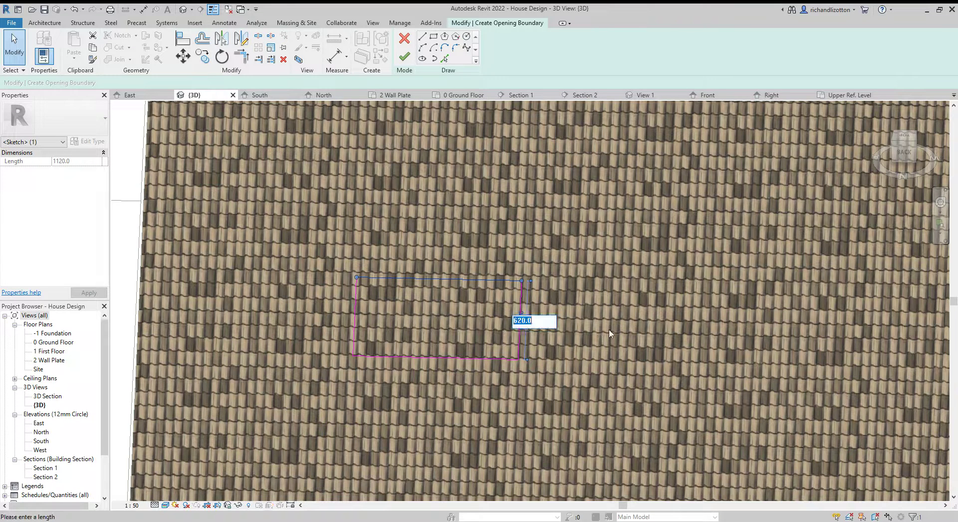
{"action": "type", "text": "1010"}
{"action": "key", "text": "Return"}
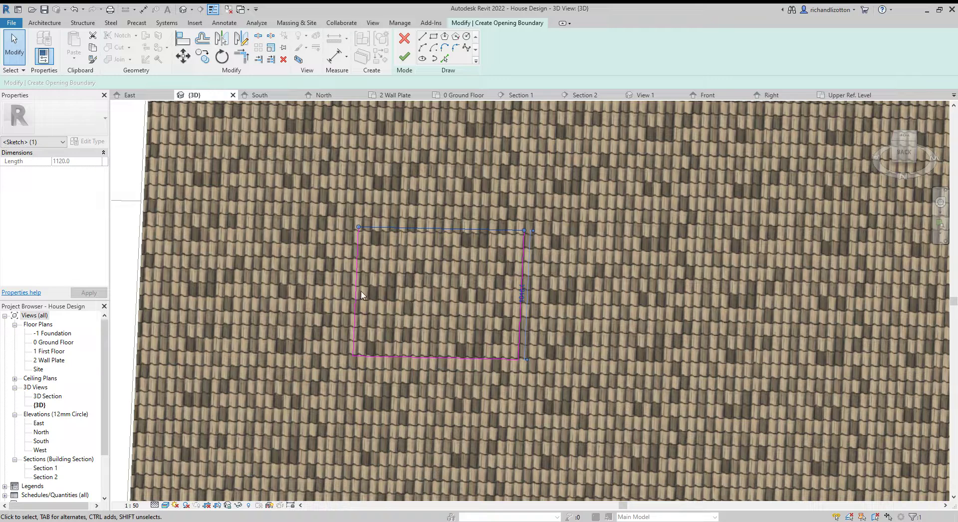
{"action": "left_click", "coordinate": [522, 314]}
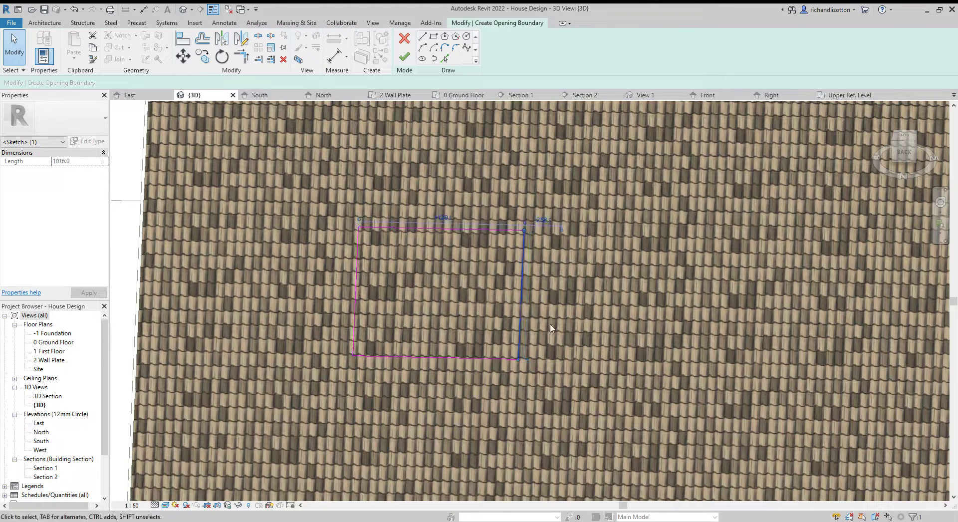
{"action": "left_click", "coordinate": [446, 217]}
{"action": "type", "text": "810"}
{"action": "key", "text": "Return"}
{"action": "scroll", "coordinate": [562, 267], "scroll_direction": "down", "scroll_amount": 5}
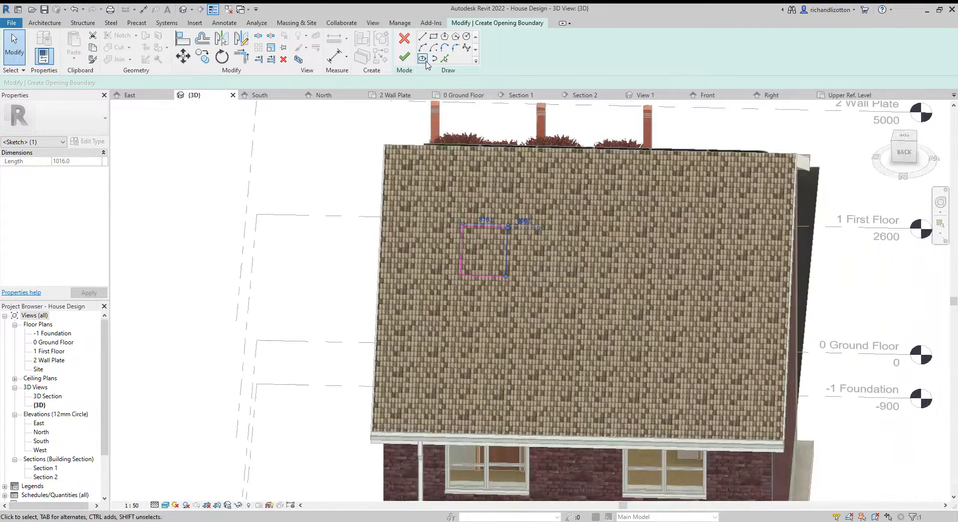
- Finish the opening sketch to cut the roof, then reposition the opening on the slope in 3D
{"action": "left_click", "coordinate": [404, 56]}
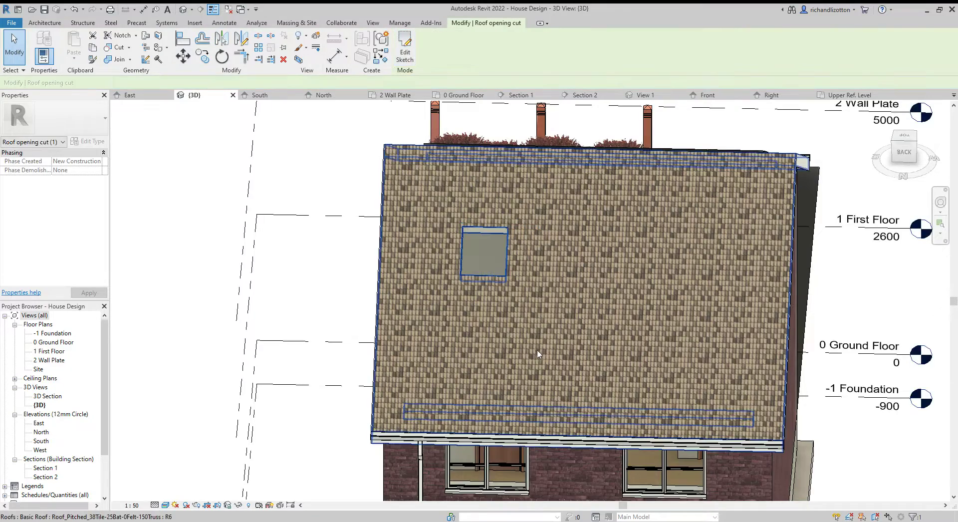
{"action": "middle_click_drag", "start_coordinate": [511, 307], "coordinate": [504, 265], "text": "shift"}
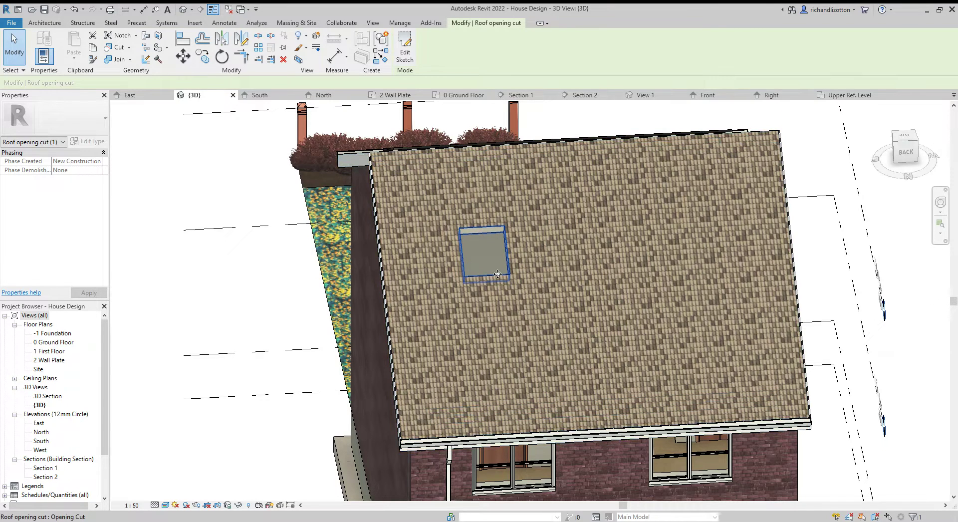
{"action": "left_click_drag", "start_coordinate": [529, 271], "coordinate": [529, 270]}
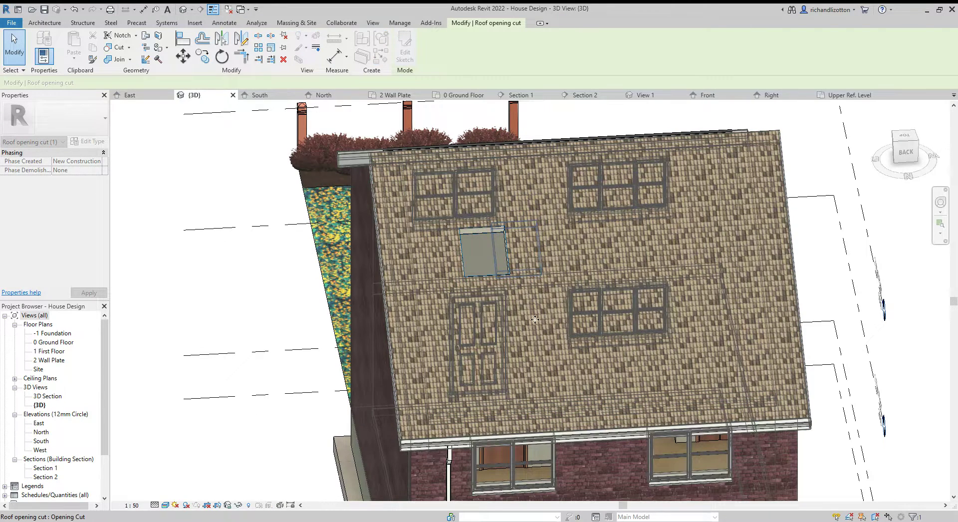
{"action": "left_click_drag", "start_coordinate": [534, 322], "coordinate": [532, 317]}
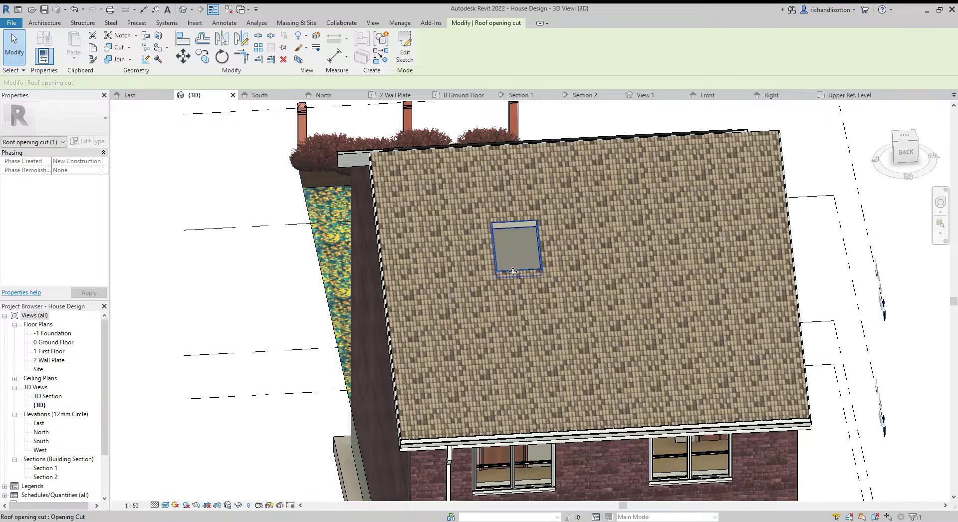
{"action": "left_click_drag", "start_coordinate": [510, 274], "coordinate": [473, 292]}
{"action": "left_click_drag", "start_coordinate": [526, 332], "coordinate": [528, 333]}
{"action": "middle_click_drag", "start_coordinate": [534, 340], "coordinate": [598, 175], "text": "shift"}
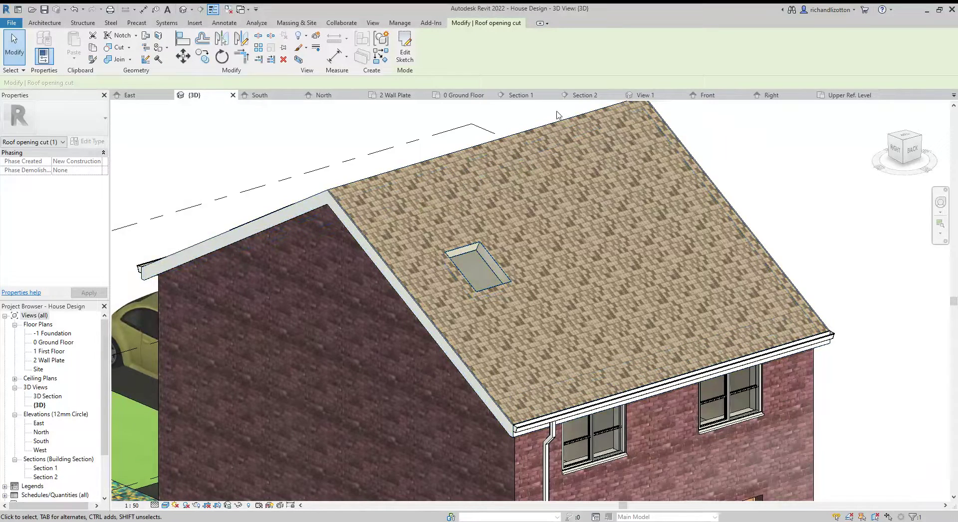
- Review and adjust the roof opening cut in the Section 2 view, then deselect it
{"action": "left_click", "coordinate": [580, 95]}
{"action": "scroll", "coordinate": [384, 208], "scroll_direction": "down", "scroll_amount": 3}
{"action": "scroll", "coordinate": [438, 284], "scroll_direction": "up", "scroll_amount": 5}
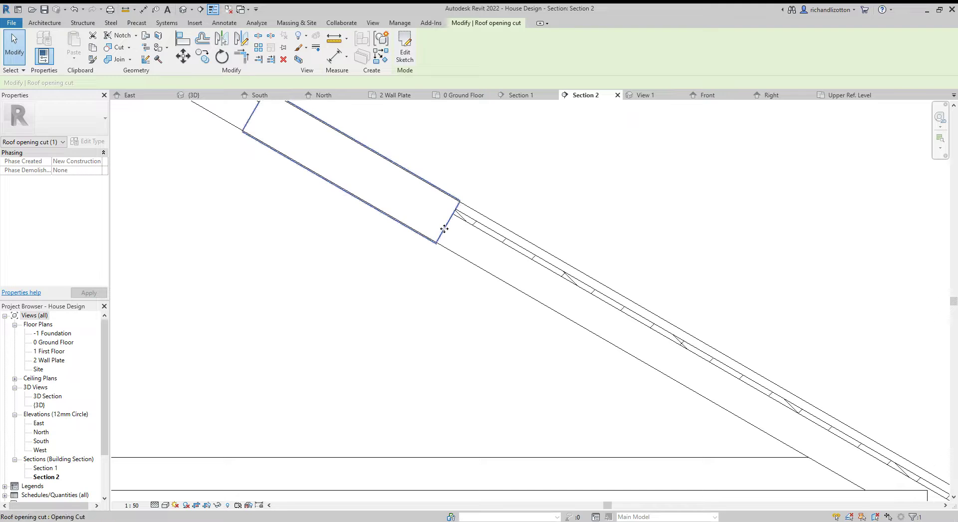
{"action": "scroll", "coordinate": [421, 303], "scroll_direction": "down", "scroll_amount": 2}
{"action": "scroll", "coordinate": [422, 303], "scroll_direction": "down", "scroll_amount": 2}
{"action": "left_click_drag", "start_coordinate": [431, 272], "coordinate": [403, 248]}
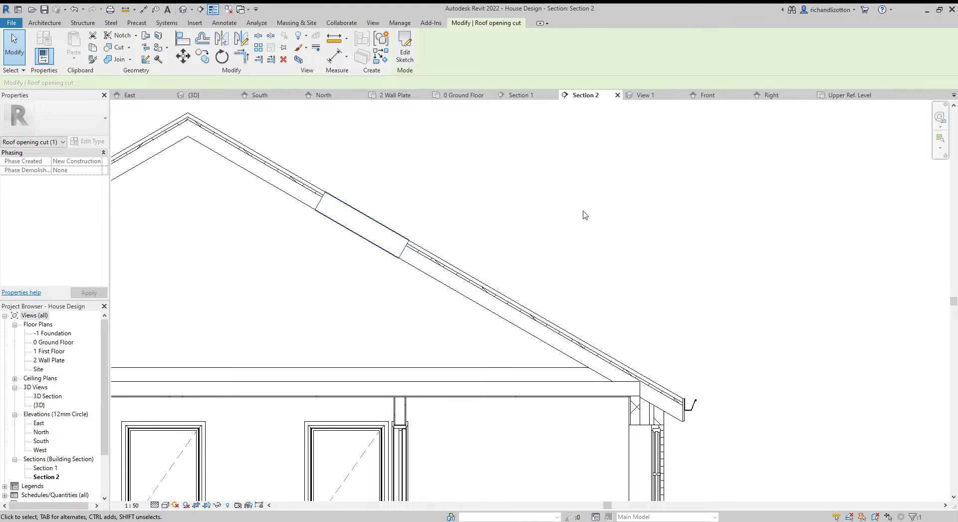
{"action": "scroll", "coordinate": [585, 215], "scroll_direction": "down", "scroll_amount": 3}
{"action": "scroll", "coordinate": [593, 219], "scroll_direction": "up", "scroll_amount": 1}
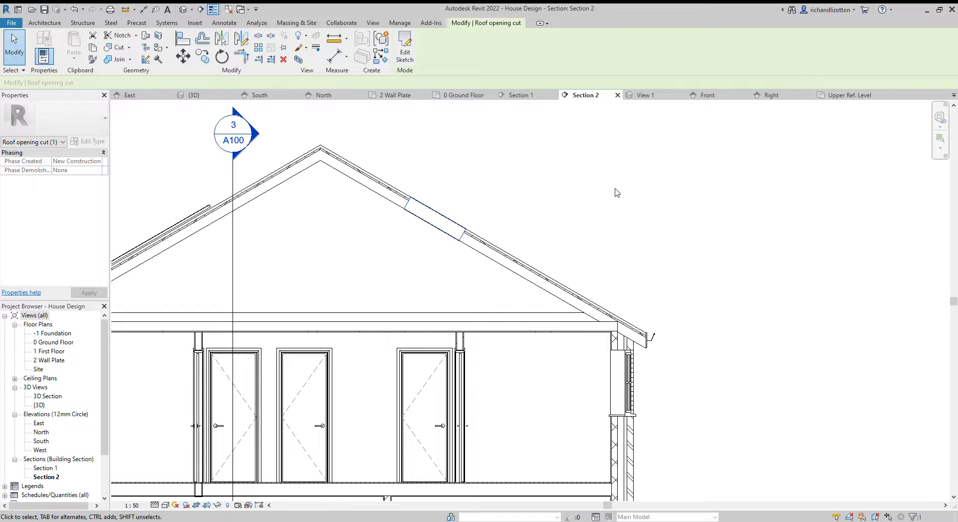
{"action": "left_click", "coordinate": [567, 198]}
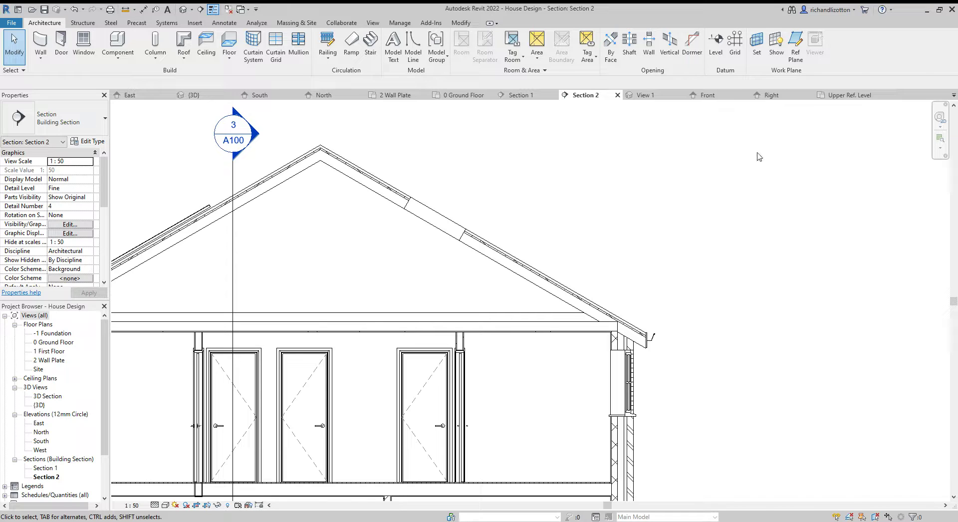
- Load the Roof Window family into the house project and try placing it in Section 2
{"action": "left_click", "coordinate": [848, 95]}
{"action": "left_click", "coordinate": [348, 48]}
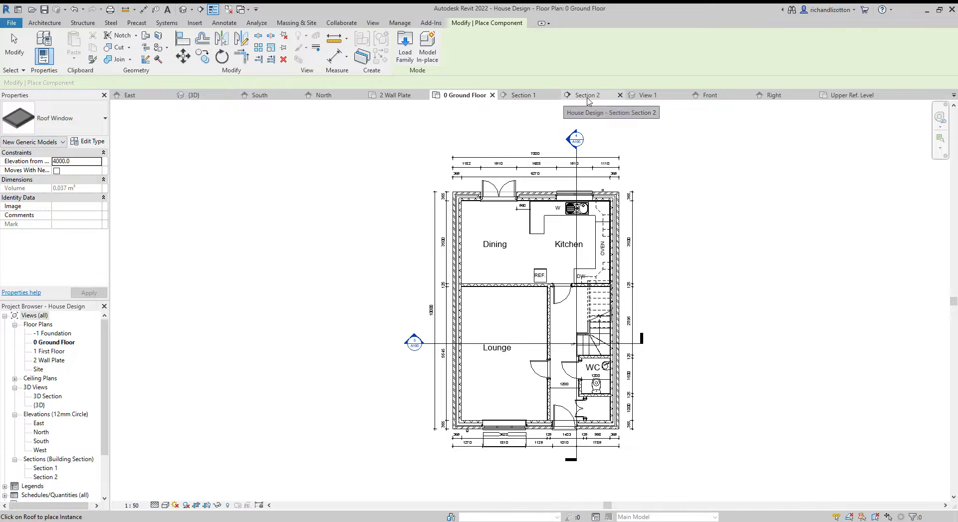
{"action": "left_click", "coordinate": [581, 95]}
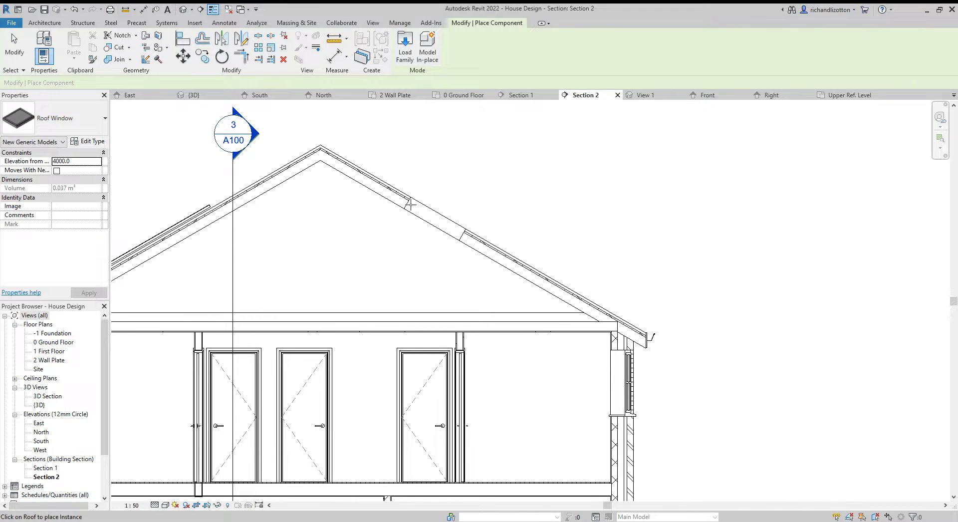
{"action": "left_click", "coordinate": [409, 203]}
- Place Roof Window instances on the roof slope from the 3D and Section 2 views
{"action": "left_click", "coordinate": [202, 96]}
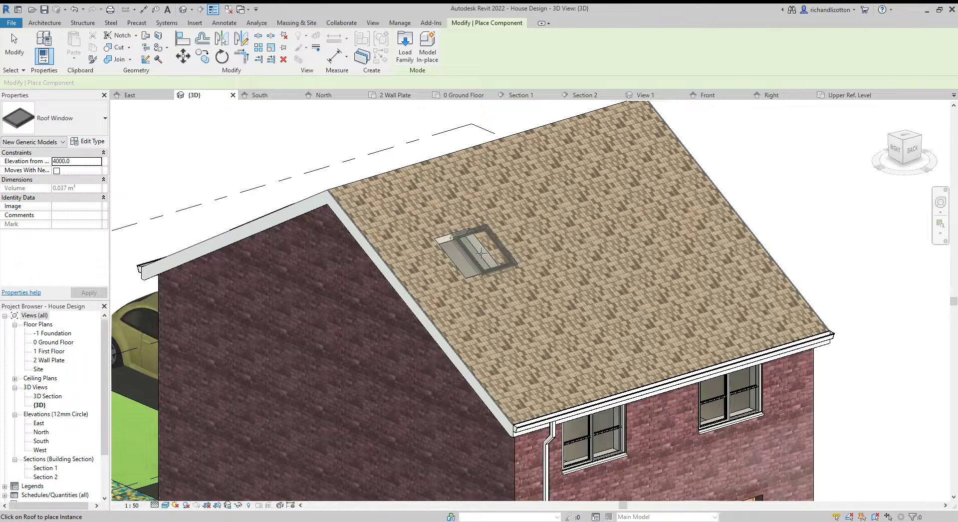
{"action": "left_click", "coordinate": [459, 272]}
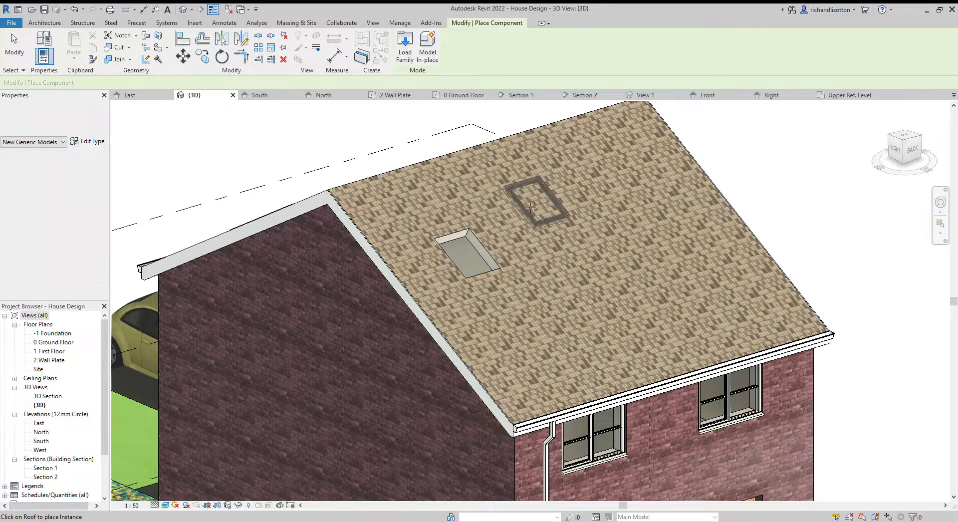
{"action": "left_click", "coordinate": [584, 95]}
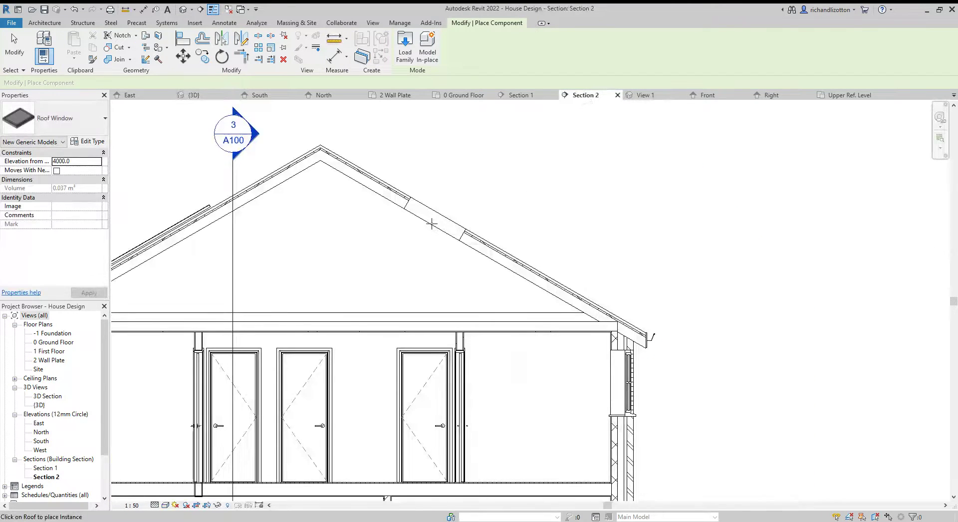
{"action": "left_click", "coordinate": [432, 223]}
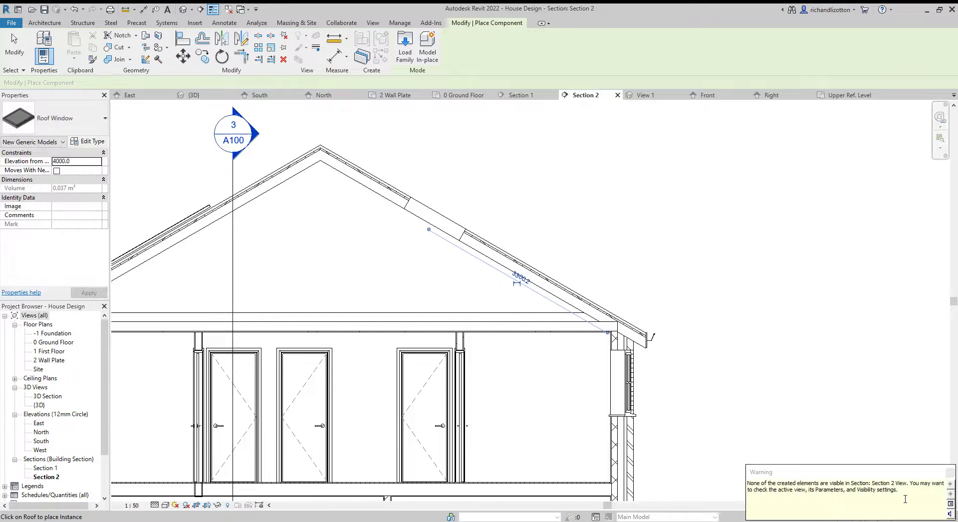
{"action": "left_click", "coordinate": [949, 472]}
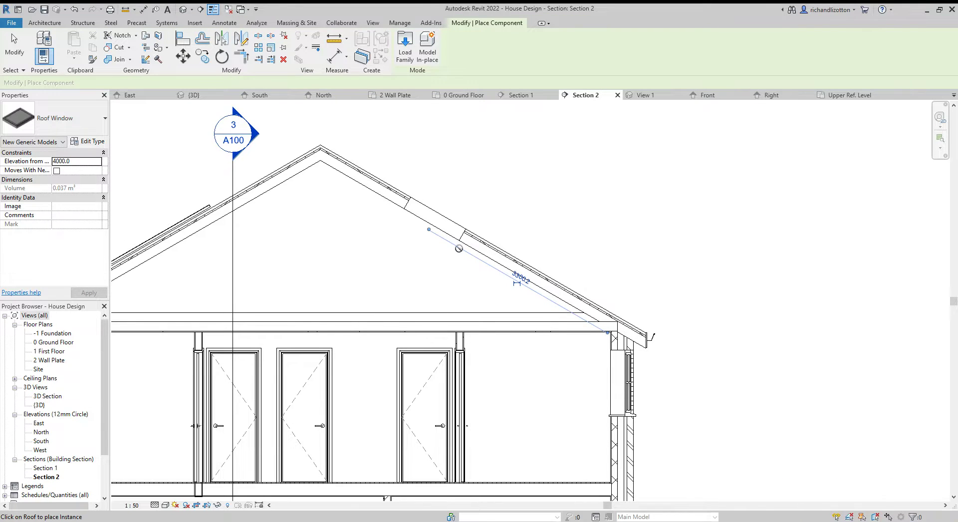
- Stop placing windows and drag the roof window across the roof in 3D
{"action": "left_click", "coordinate": [521, 95]}
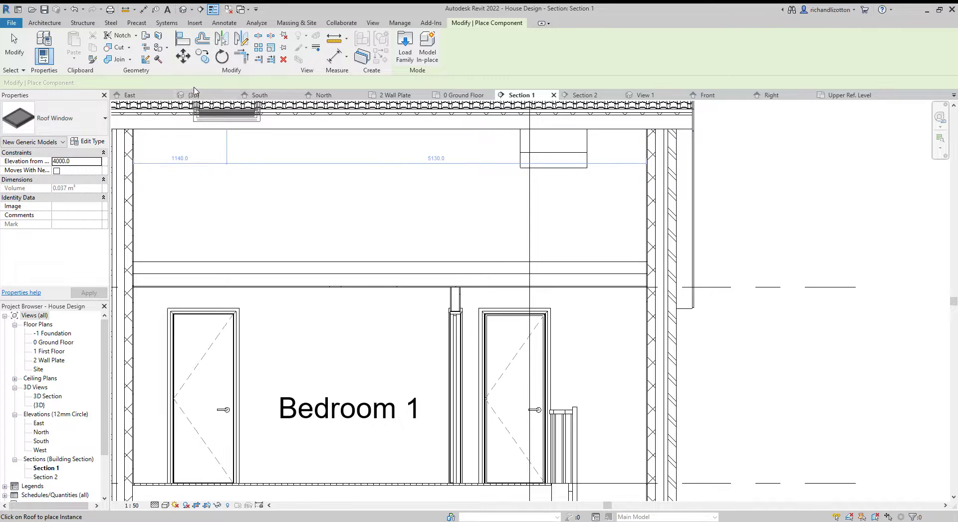
{"action": "left_click", "coordinate": [194, 93]}
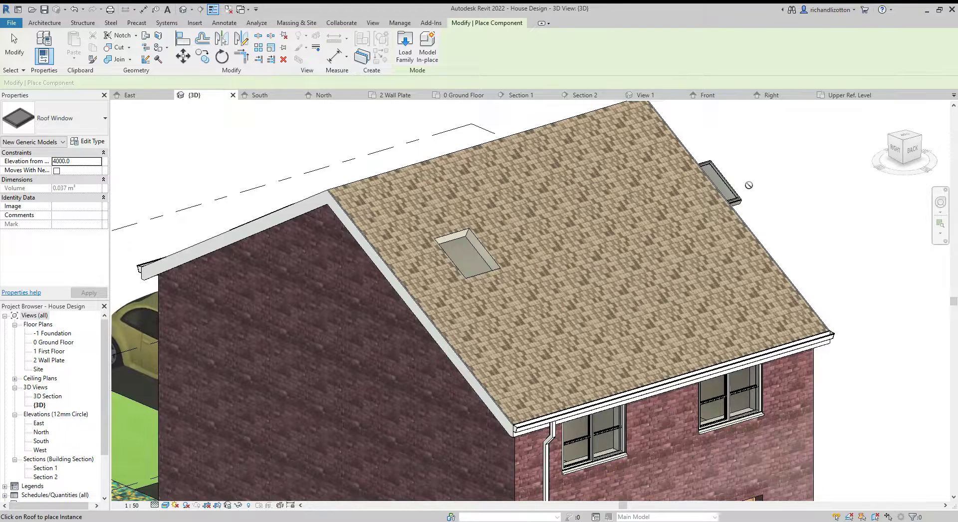
{"action": "key", "text": "Escape"}
{"action": "left_click_drag", "start_coordinate": [739, 200], "coordinate": [702, 226]}
{"action": "middle_click_drag", "start_coordinate": [740, 252], "coordinate": [646, 215], "text": "shift"}
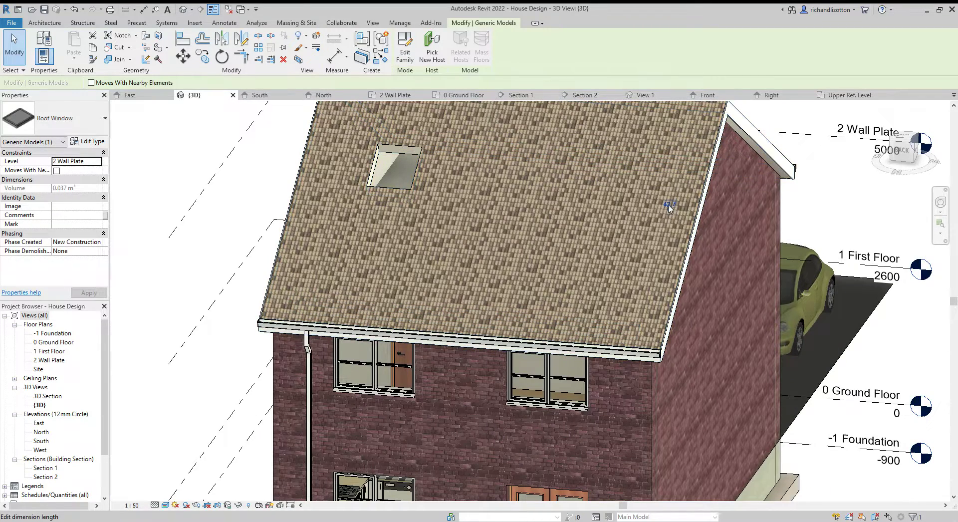
- Undo the last move, drag the roof window onto the roof, and slide it up the slope in Section 2
{"action": "left_click", "coordinate": [72, 9]}
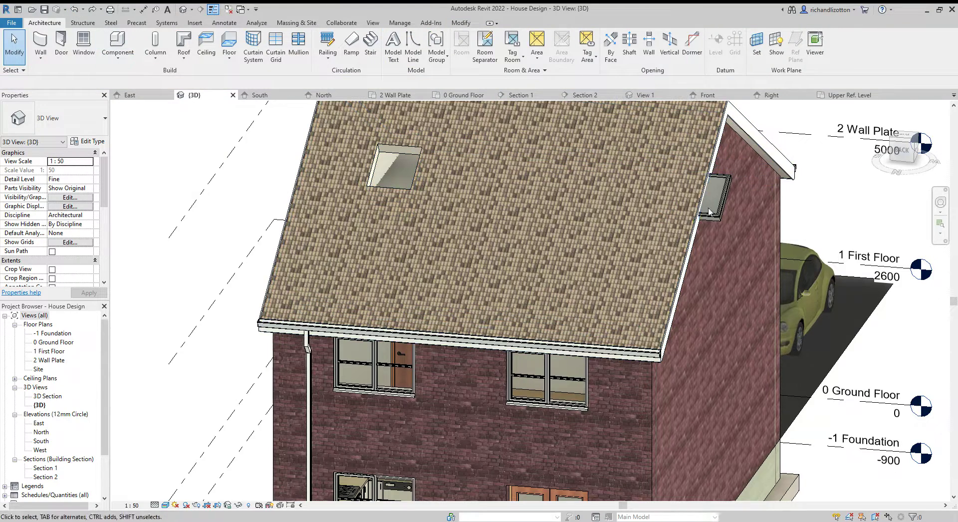
{"action": "left_click_drag", "start_coordinate": [711, 216], "coordinate": [409, 94]}
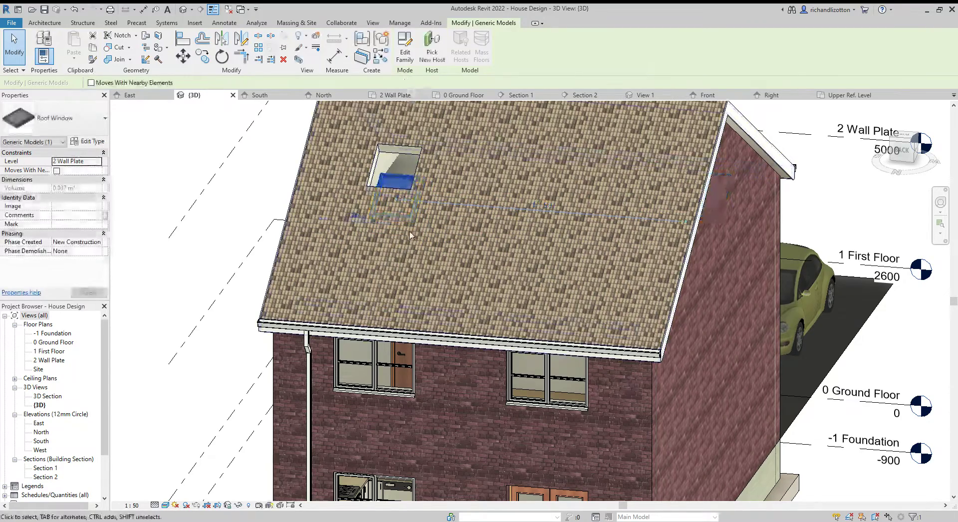
{"action": "middle_click_drag", "start_coordinate": [498, 214], "coordinate": [591, 174], "text": "shift"}
{"action": "left_click", "coordinate": [582, 94]}
{"action": "scroll", "coordinate": [424, 230], "scroll_direction": "up", "scroll_amount": 4}
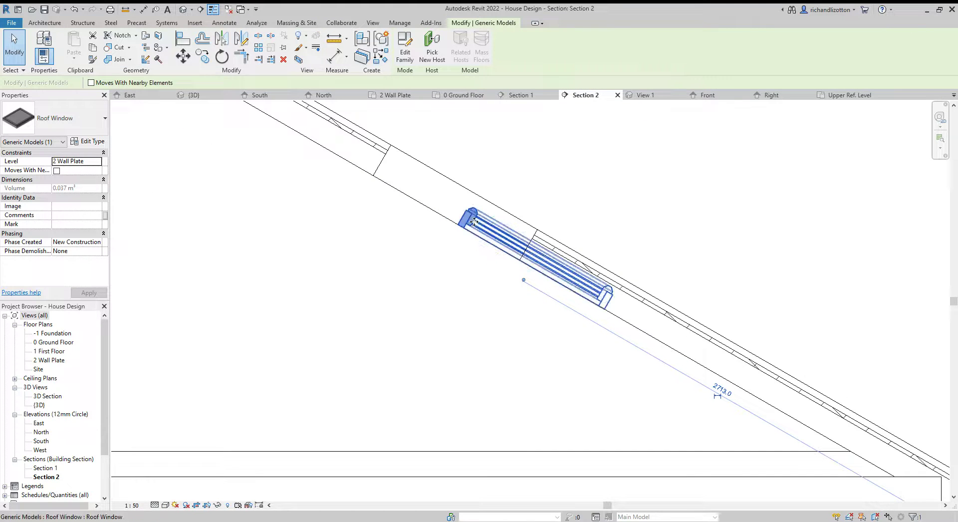
{"action": "left_click_drag", "start_coordinate": [474, 221], "coordinate": [388, 173]}
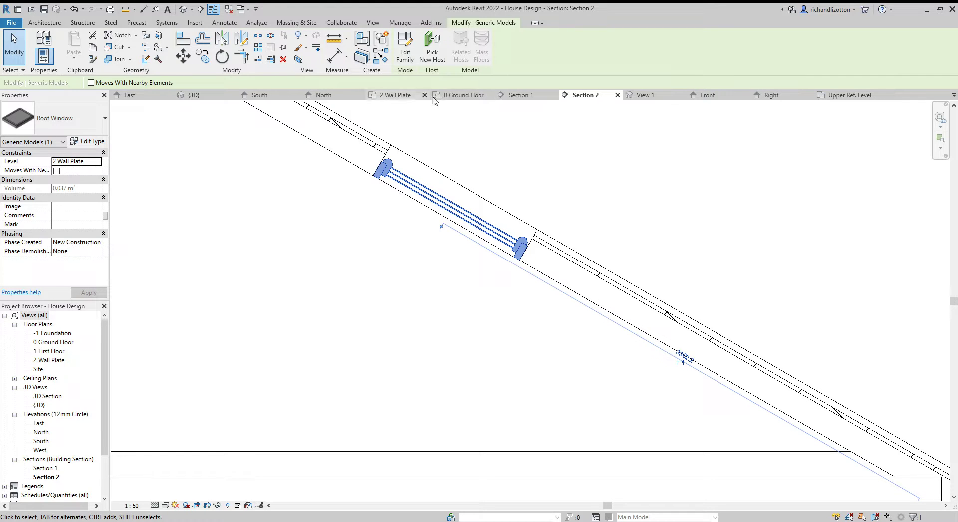
- Align the roof window over the roof opening in the North elevation
{"action": "left_click", "coordinate": [343, 96]}
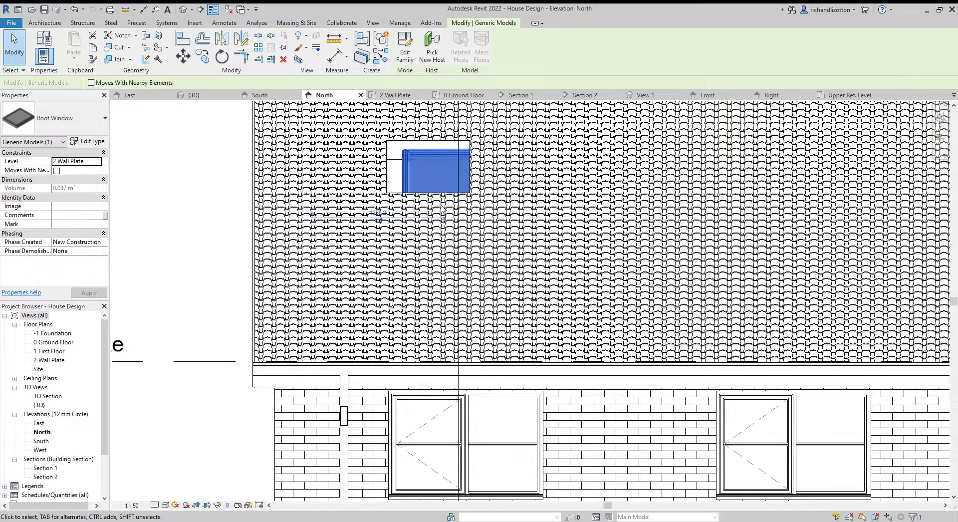
{"action": "middle_click_drag", "start_coordinate": [405, 160], "coordinate": [408, 309]}
{"action": "scroll", "coordinate": [408, 309], "scroll_direction": "up", "scroll_amount": 1}
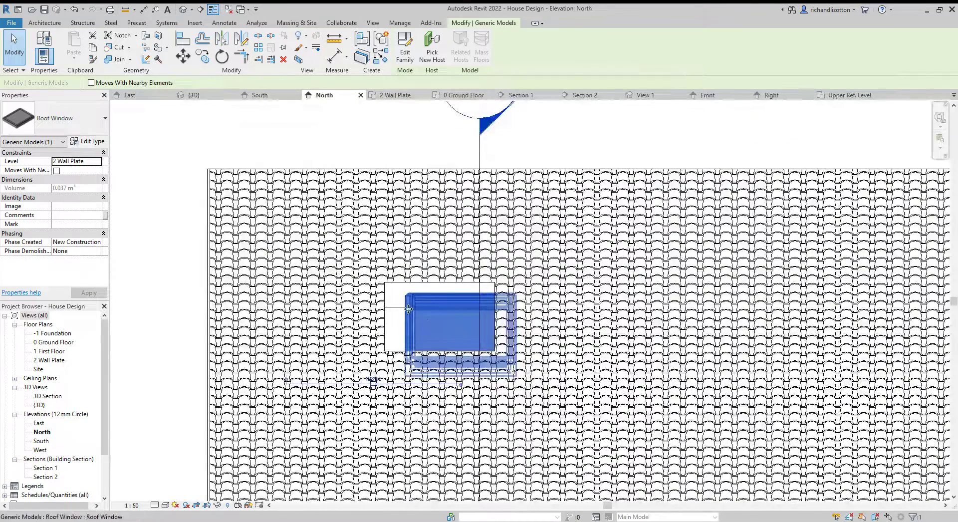
{"action": "left_click_drag", "start_coordinate": [405, 309], "coordinate": [391, 314]}
{"action": "scroll", "coordinate": [414, 325], "scroll_direction": "up", "scroll_amount": 3}
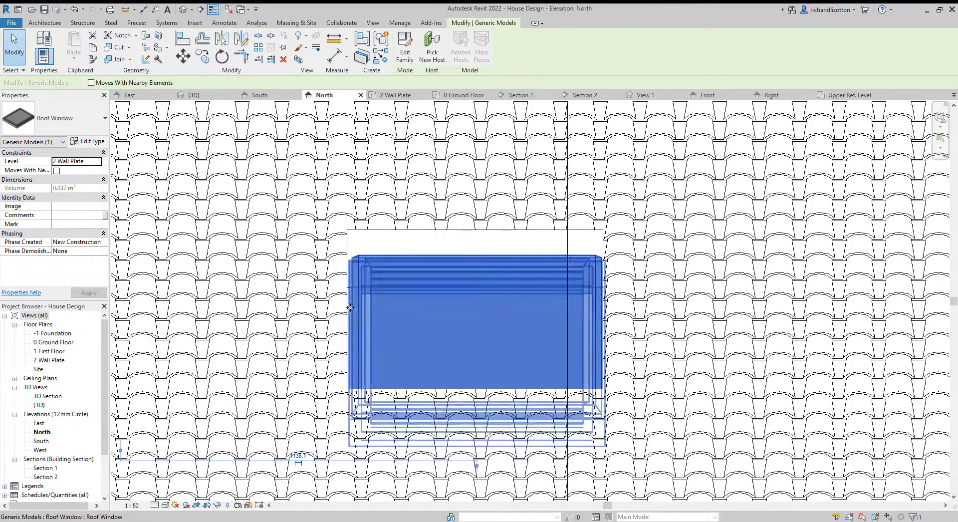
{"action": "left_click", "coordinate": [183, 56]}
{"action": "scroll", "coordinate": [433, 340], "scroll_direction": "up", "scroll_amount": 4}
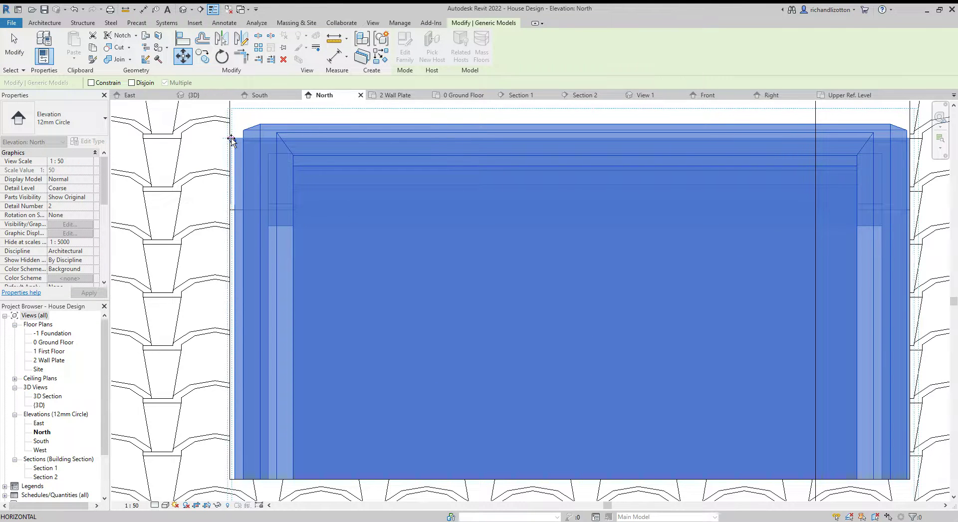
{"action": "key", "text": "Escape"}
{"action": "scroll", "coordinate": [342, 245], "scroll_direction": "down", "scroll_amount": 5}
{"action": "scroll", "coordinate": [342, 245], "scroll_direction": "down", "scroll_amount": 3}
{"action": "key", "text": "Escape"}
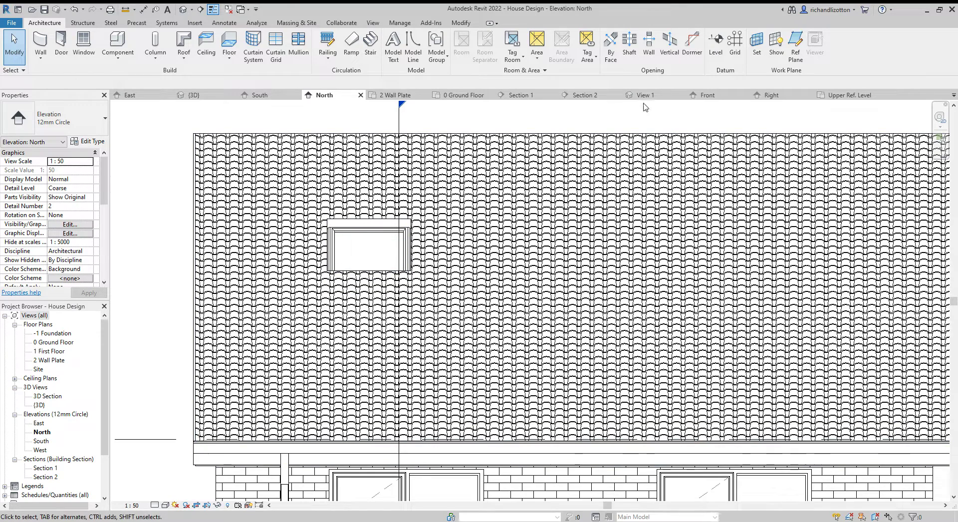
- Measure the offset from the window corner to the roof surface in Section 2
{"action": "left_click", "coordinate": [582, 95]}
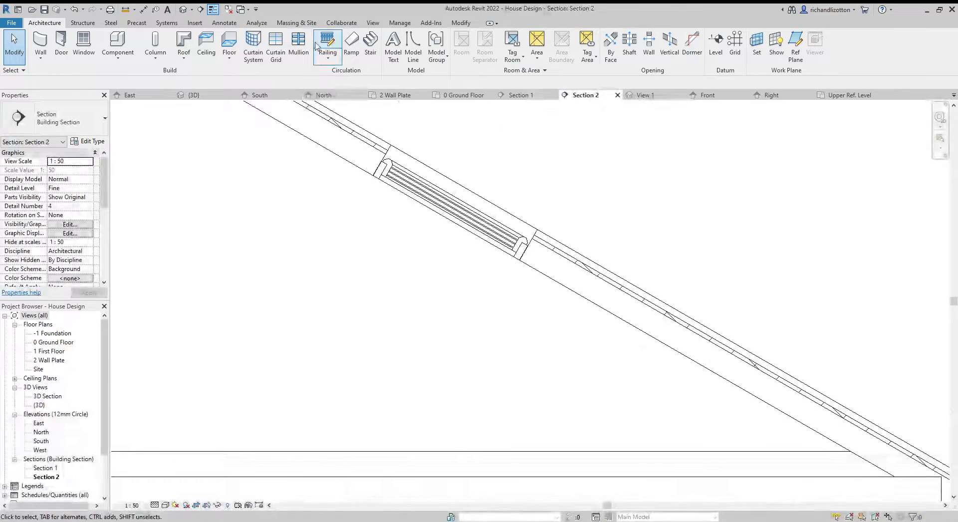
{"action": "left_click", "coordinate": [125, 10]}
{"action": "scroll", "coordinate": [399, 175], "scroll_direction": "up", "scroll_amount": 3}
{"action": "middle_click_drag", "start_coordinate": [404, 143], "coordinate": [390, 231]}
{"action": "scroll", "coordinate": [379, 210], "scroll_direction": "up", "scroll_amount": 2}
{"action": "left_click", "coordinate": [352, 252]}
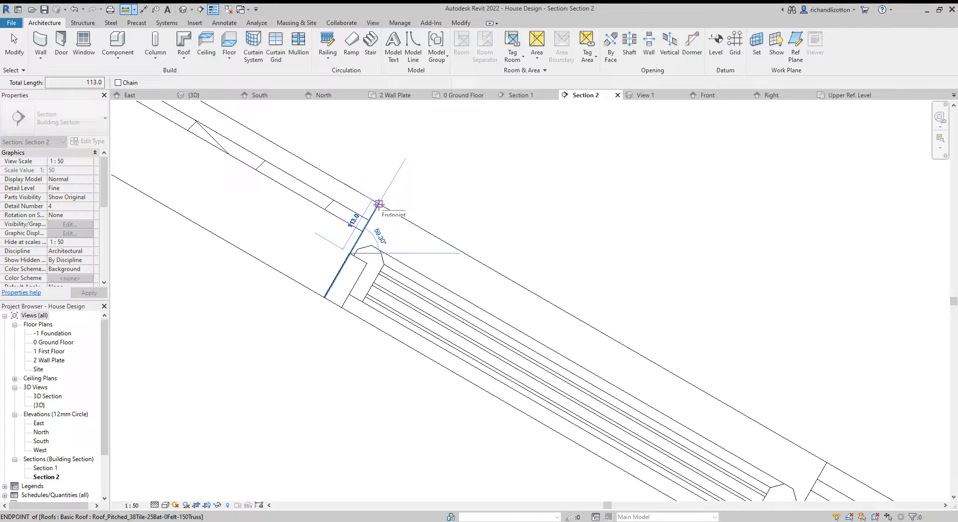
{"action": "key", "text": "Escape"}
{"action": "key", "text": "Escape"}
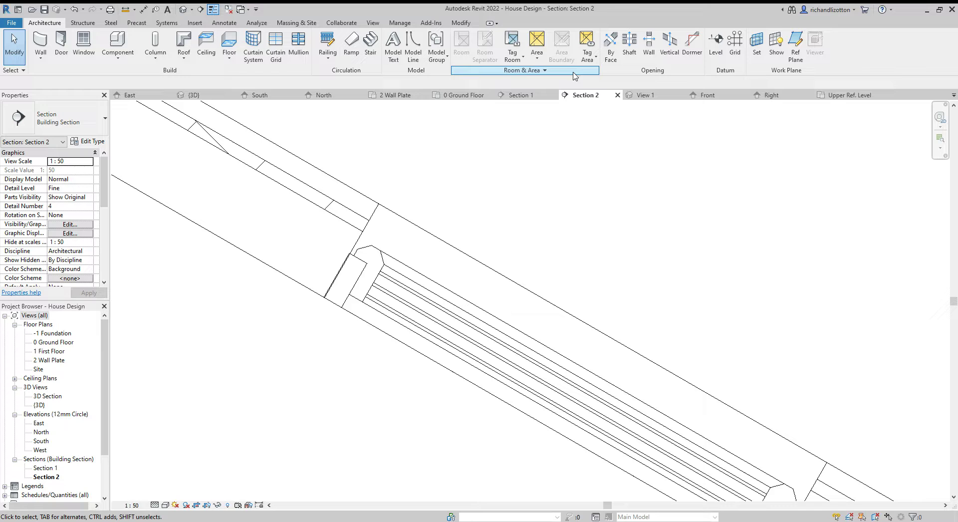
- Move all Roof Window family geometry up 113, then reload it, overwriting the existing version
{"action": "left_click", "coordinate": [418, 280]}
{"action": "left_click", "coordinate": [405, 54]}
{"action": "scroll", "coordinate": [479, 278], "scroll_direction": "up", "scroll_amount": 3}
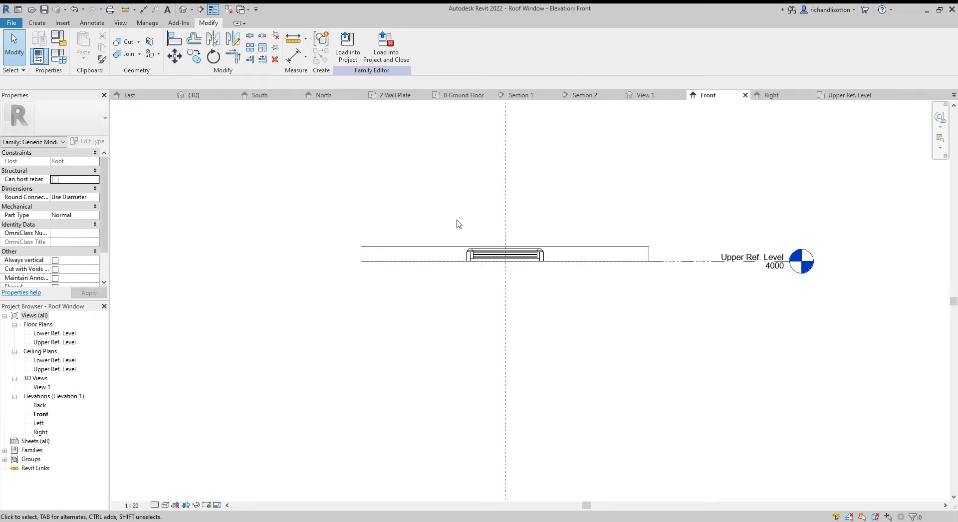
{"action": "left_click_drag", "start_coordinate": [458, 223], "coordinate": [569, 304]}
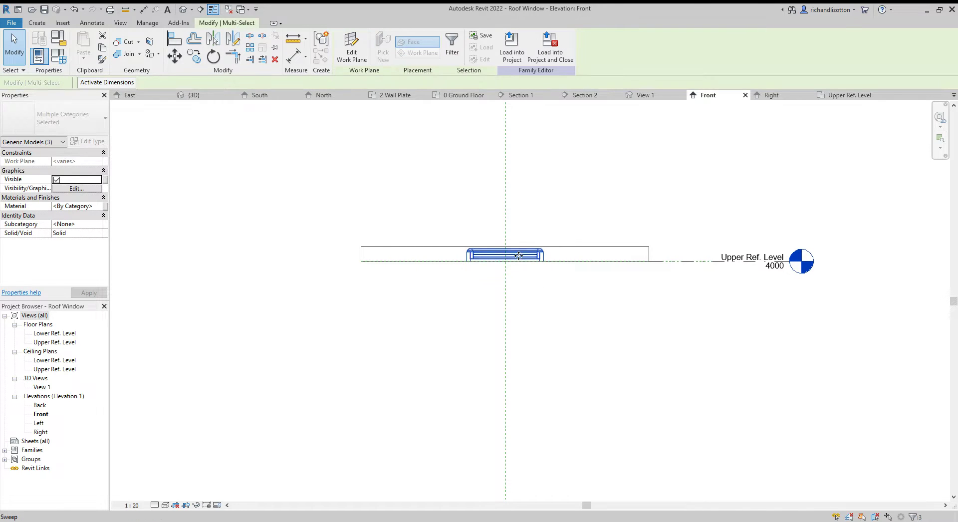
{"action": "left_click", "coordinate": [172, 56]}
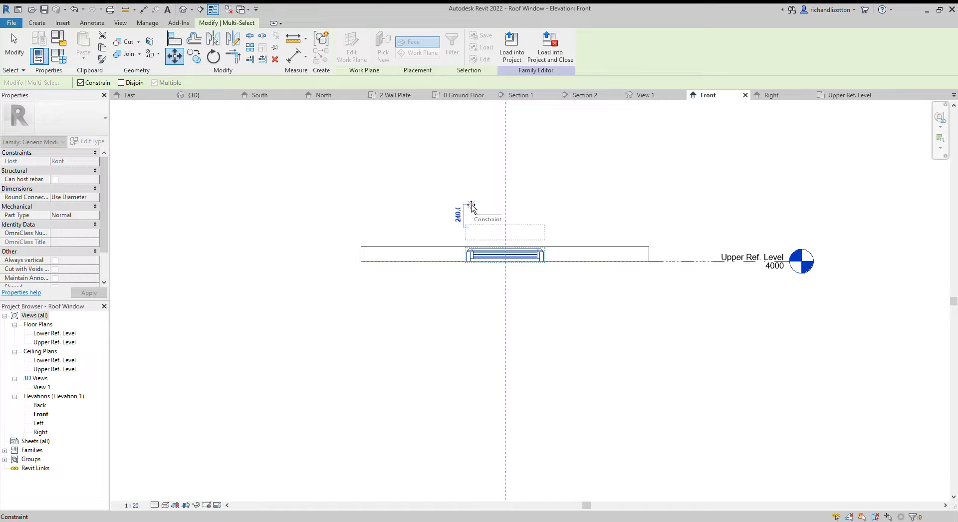
{"action": "type", "text": "113"}
{"action": "key", "text": "Return"}
{"action": "left_click", "coordinate": [510, 48]}
{"action": "left_click", "coordinate": [469, 238]}
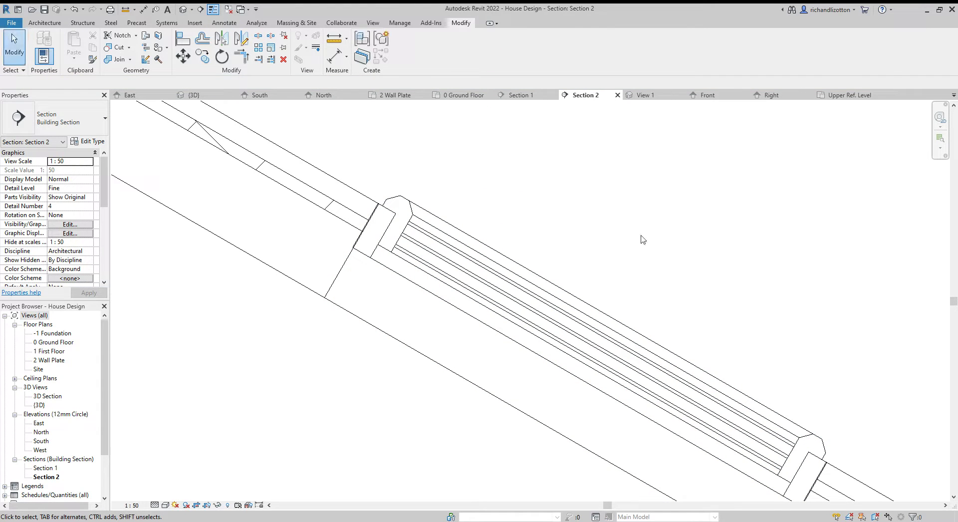
- Switch to the house's 3D view and orbit around the roof window in the tiled roof
{"action": "scroll", "coordinate": [652, 235], "scroll_direction": "down", "scroll_amount": 4}
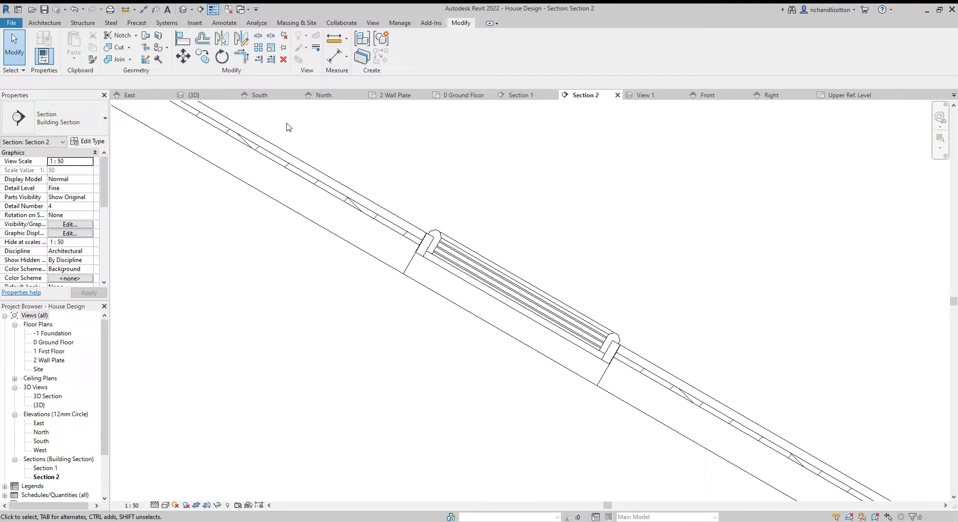
{"action": "left_click", "coordinate": [193, 94]}
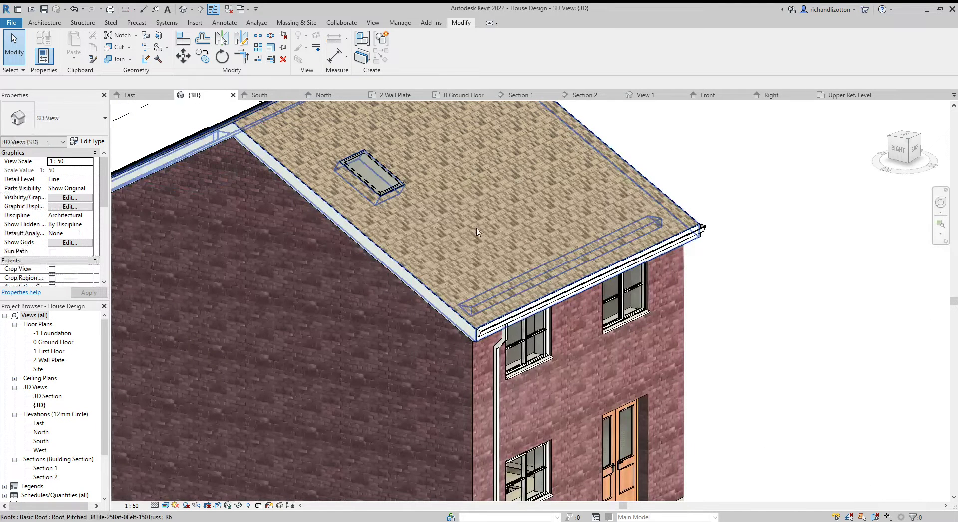
{"action": "middle_click_drag", "start_coordinate": [453, 183], "coordinate": [319, 125], "text": "shift"}
{"action": "scroll", "coordinate": [368, 143], "scroll_direction": "up", "scroll_amount": 5}
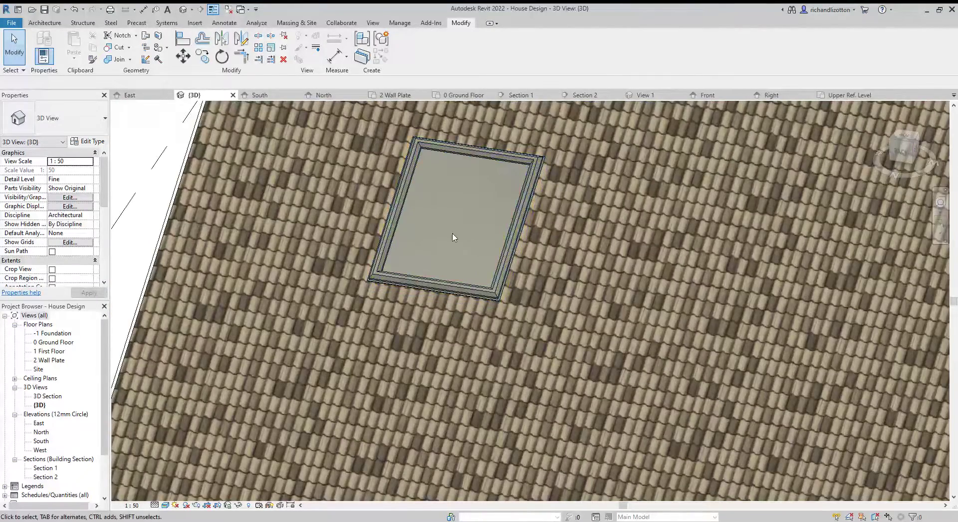
{"action": "scroll", "coordinate": [409, 243], "scroll_direction": "up", "scroll_amount": 2}
{"action": "middle_click_drag", "start_coordinate": [472, 261], "coordinate": [402, 188], "text": "shift"}
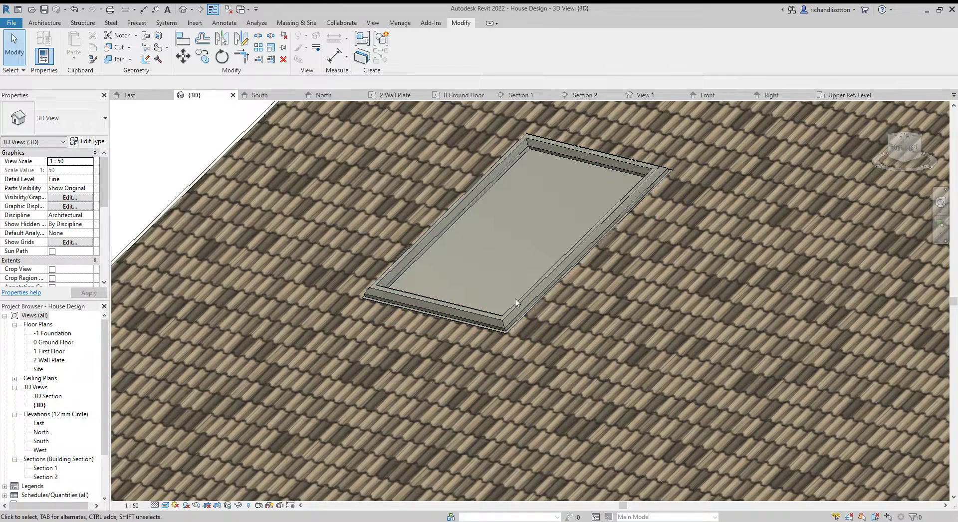
{"action": "middle_click_drag", "start_coordinate": [489, 262], "coordinate": [716, 247], "text": "shift"}
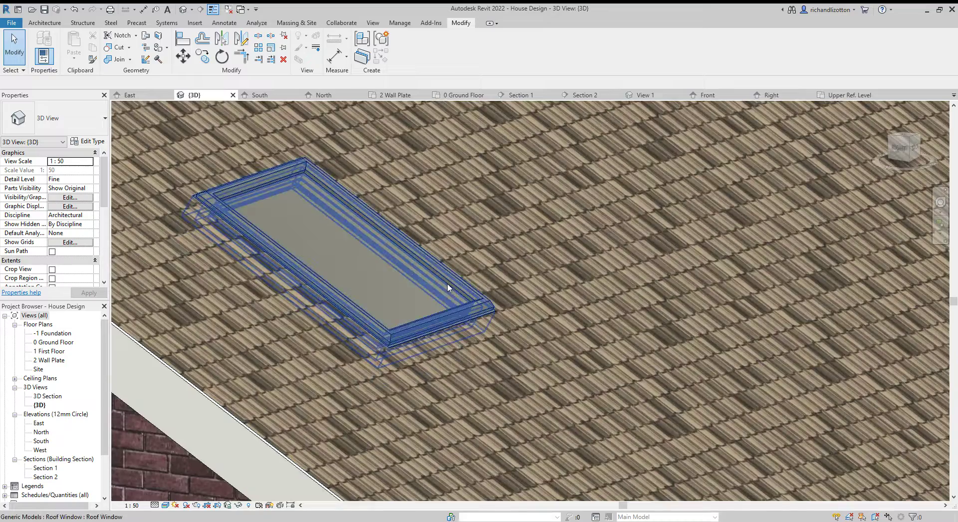
{"action": "middle_click_drag", "start_coordinate": [398, 285], "coordinate": [380, 211], "text": "shift"}
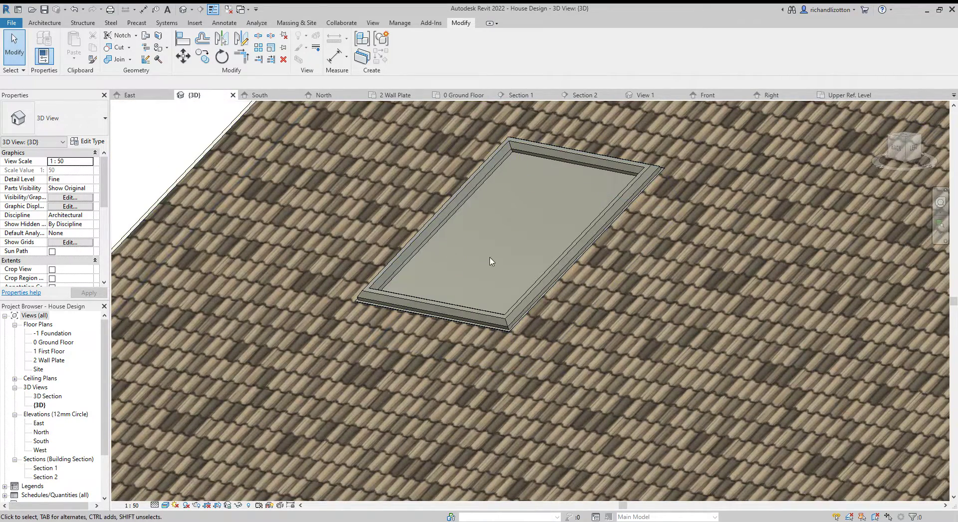
- Select the roof window and open the Roof Window family for editing
{"action": "left_click", "coordinate": [464, 203]}
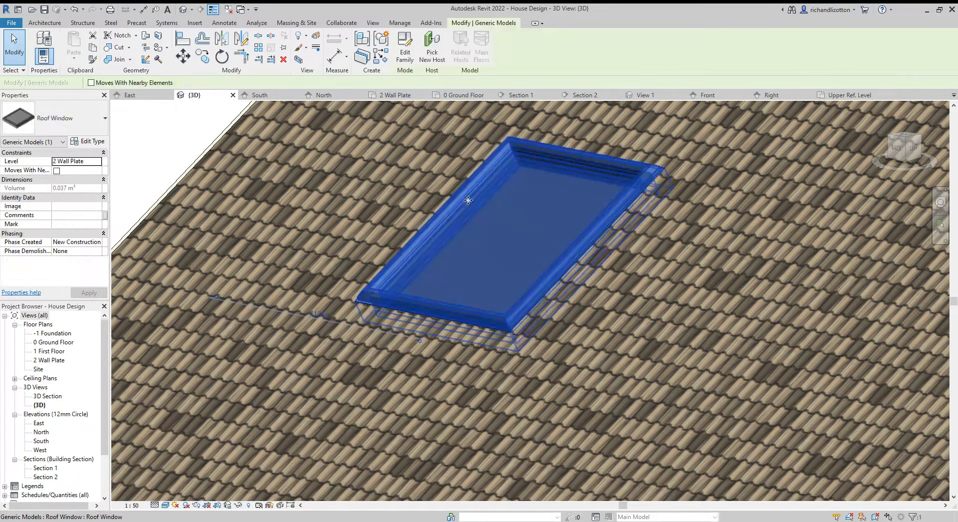
{"action": "left_click", "coordinate": [405, 47]}
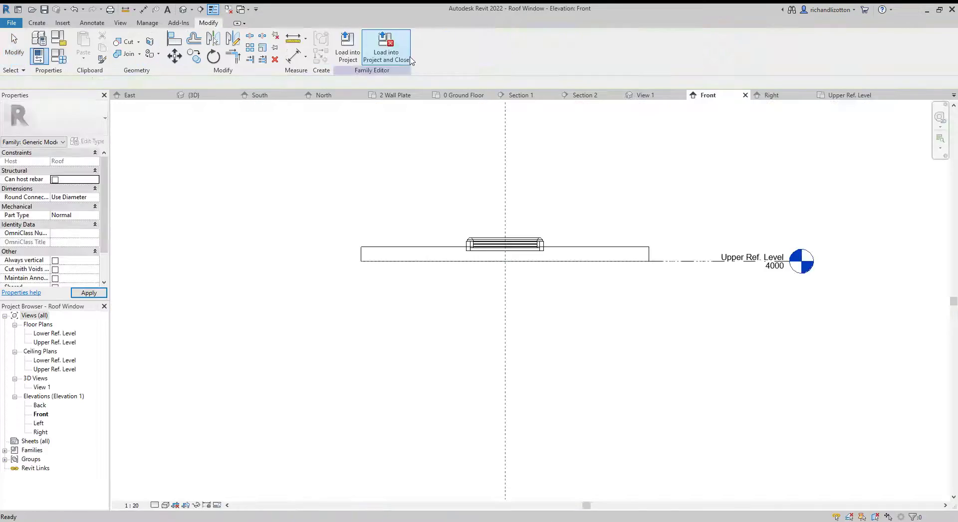
{"action": "scroll", "coordinate": [520, 246], "scroll_direction": "up", "scroll_amount": 5}
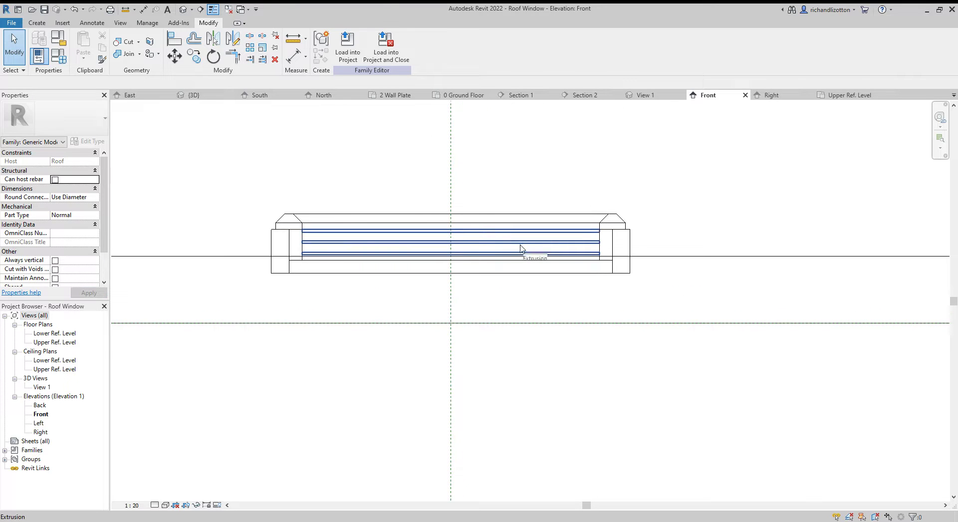
- Assign the Glass material to the glazing extrusion
{"action": "left_click", "coordinate": [522, 244]}
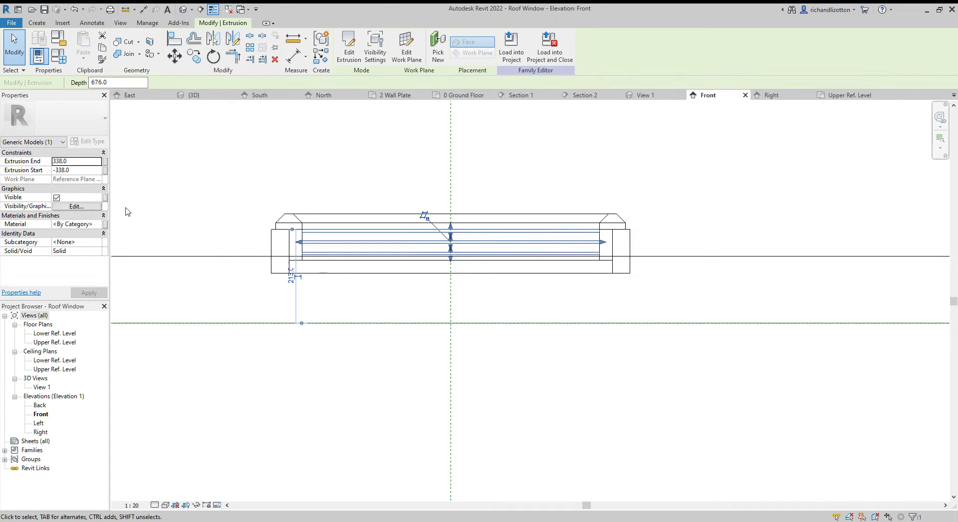
{"action": "left_click", "coordinate": [94, 225]}
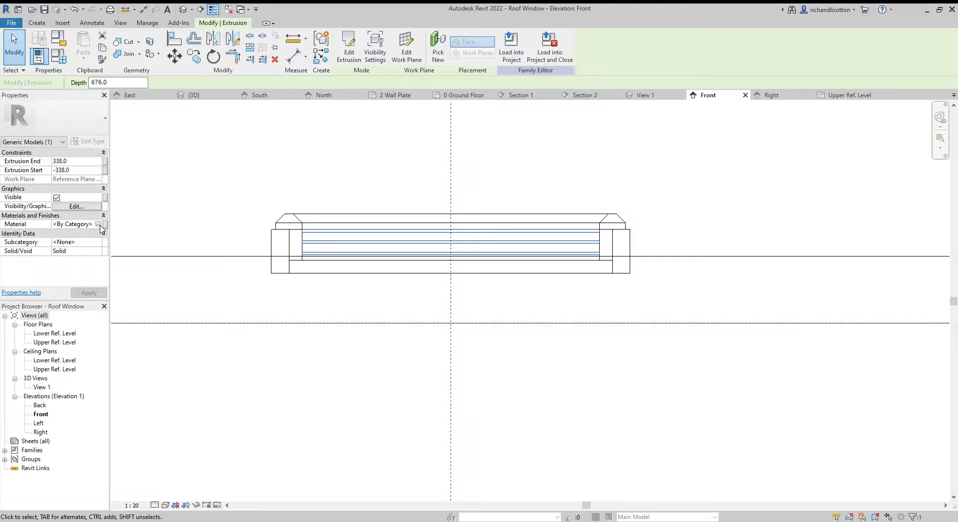
{"action": "left_click", "coordinate": [99, 224]}
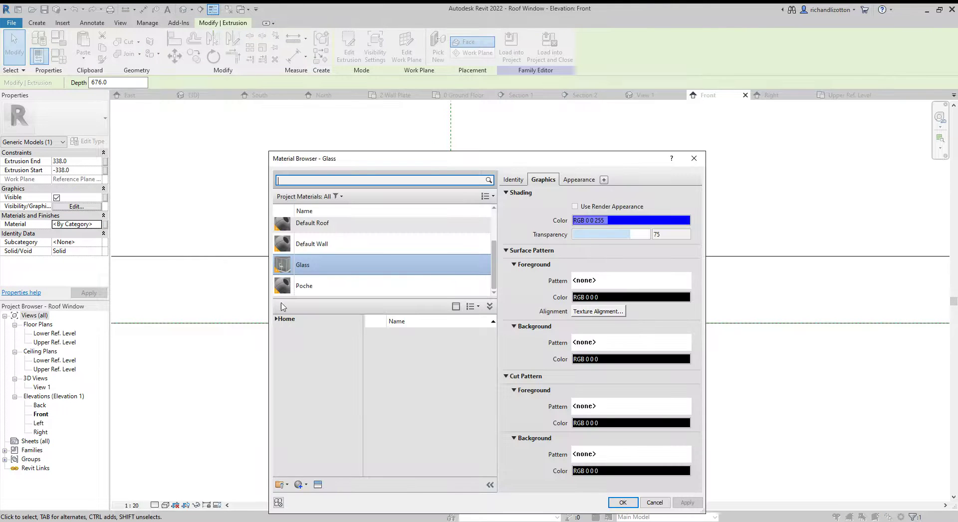
{"action": "left_click", "coordinate": [306, 270]}
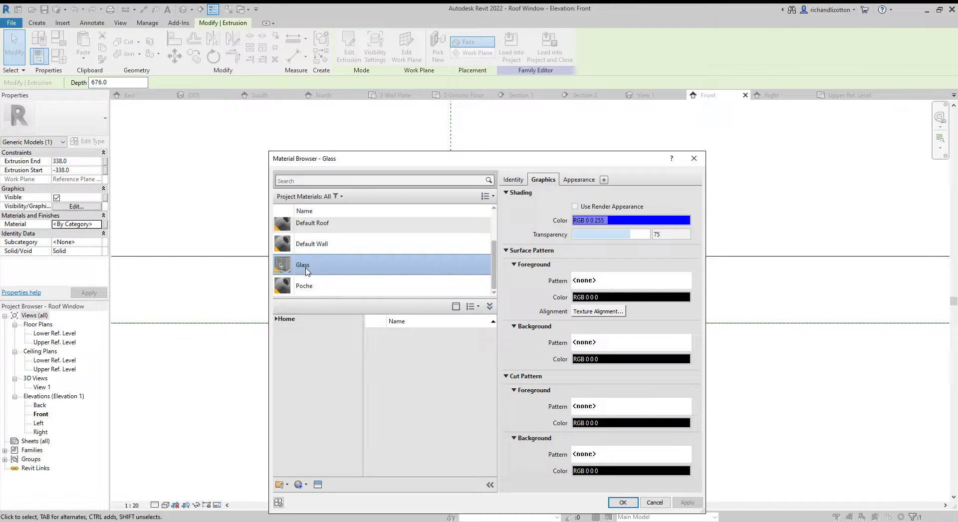
{"action": "left_click", "coordinate": [622, 502]}
{"action": "left_click", "coordinate": [618, 227]}
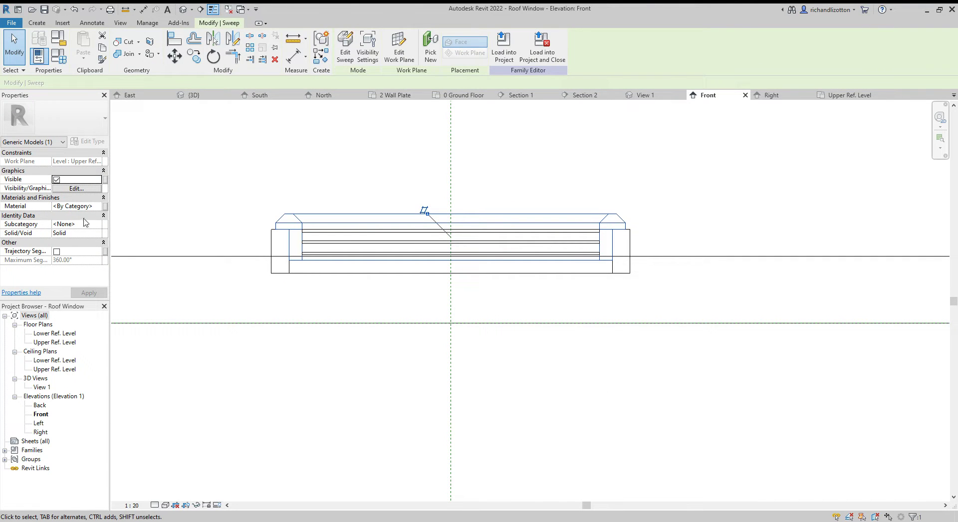
- Add Plastic, Opaque White from the AEC Materials library and assign it to the upper frame sweep
{"action": "left_click", "coordinate": [99, 209]}
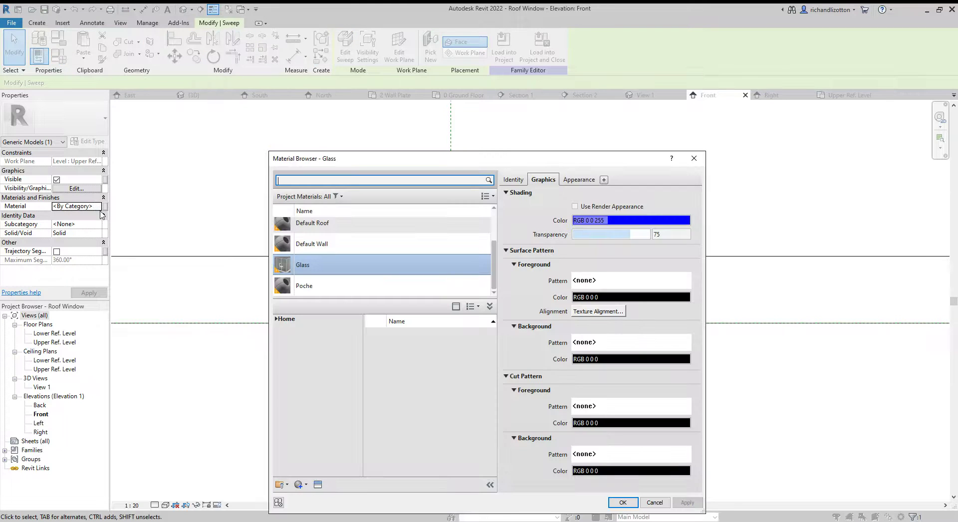
{"action": "scroll", "coordinate": [374, 265], "scroll_direction": "up", "scroll_amount": 1}
{"action": "scroll", "coordinate": [372, 264], "scroll_direction": "down", "scroll_amount": 1}
{"action": "left_click", "coordinate": [294, 319]}
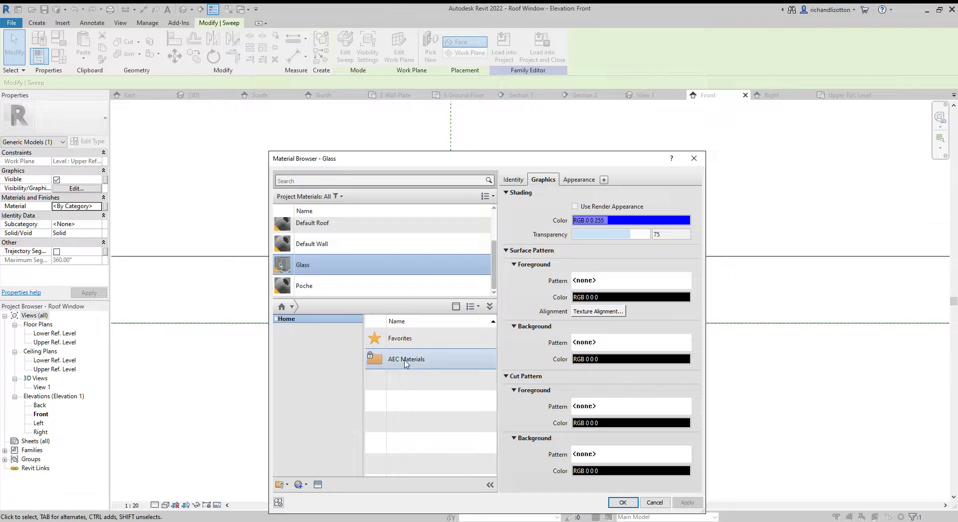
{"action": "double_click", "coordinate": [418, 359]}
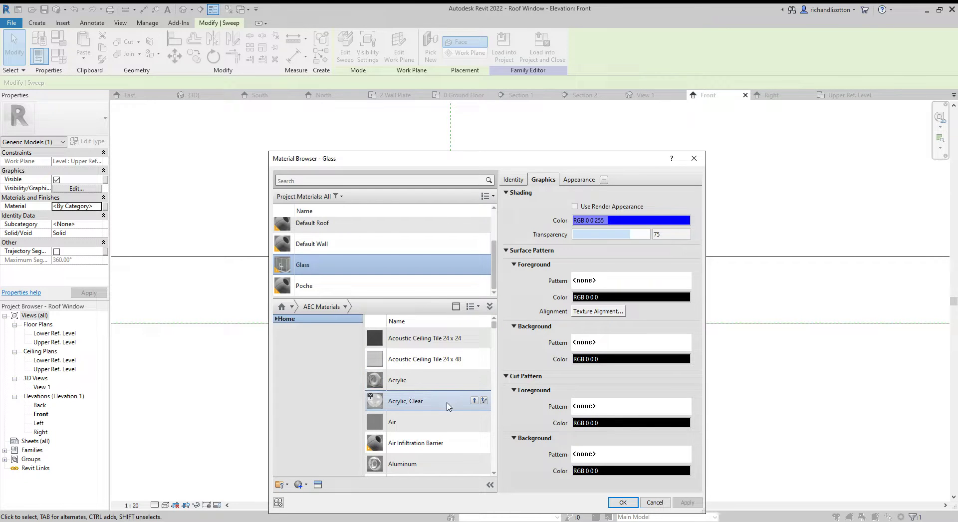
{"action": "scroll", "coordinate": [448, 405], "scroll_direction": "down", "scroll_amount": 7}
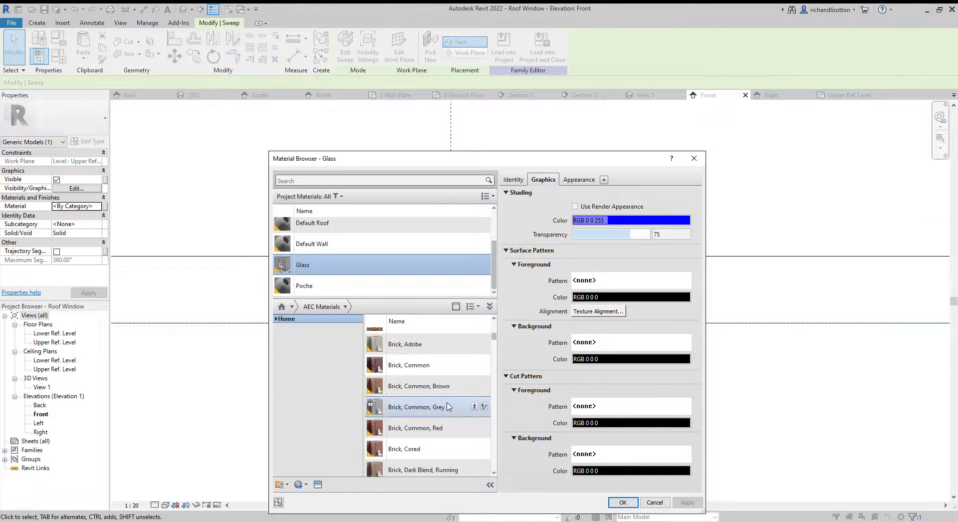
{"action": "scroll", "coordinate": [447, 405], "scroll_direction": "down", "scroll_amount": 10}
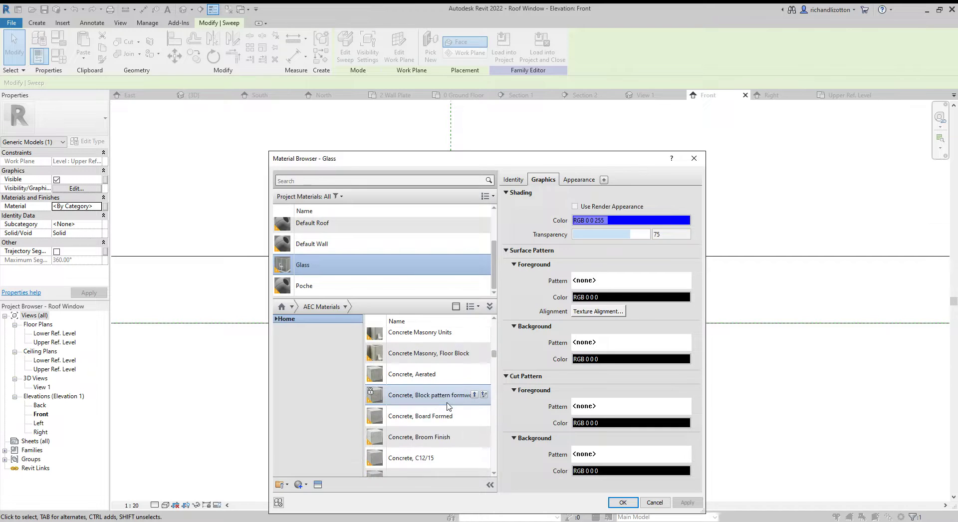
{"action": "scroll", "coordinate": [447, 406], "scroll_direction": "down", "scroll_amount": 10}
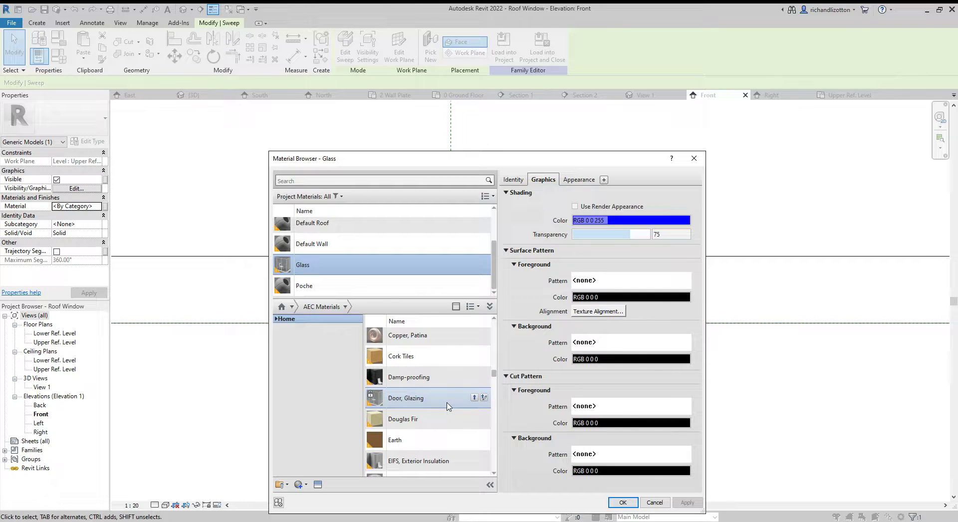
{"action": "scroll", "coordinate": [447, 406], "scroll_direction": "down", "scroll_amount": 15}
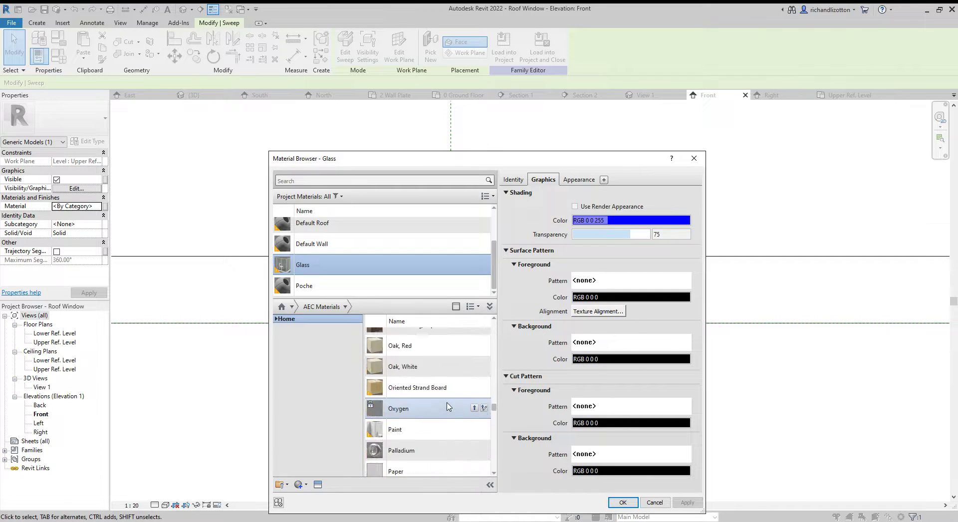
{"action": "scroll", "coordinate": [447, 406], "scroll_direction": "down", "scroll_amount": 5}
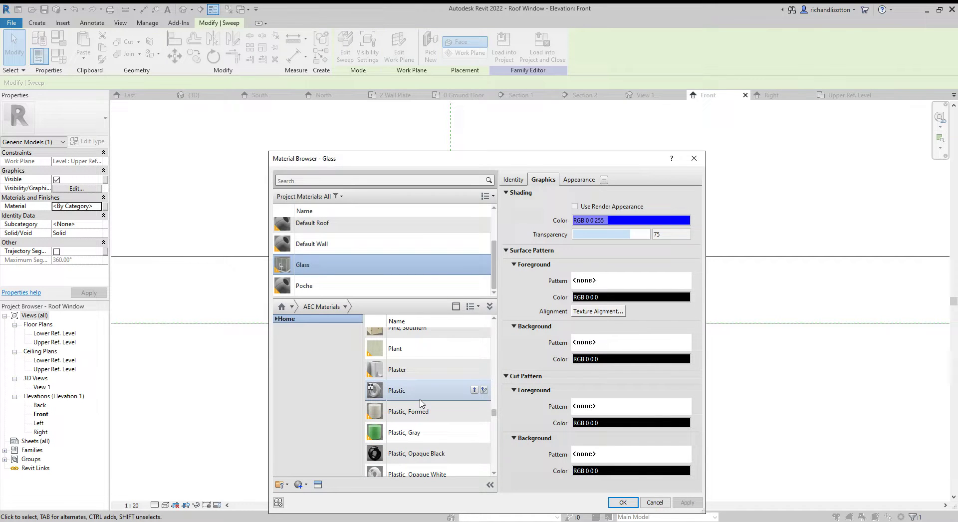
{"action": "scroll", "coordinate": [432, 441], "scroll_direction": "down", "scroll_amount": 1}
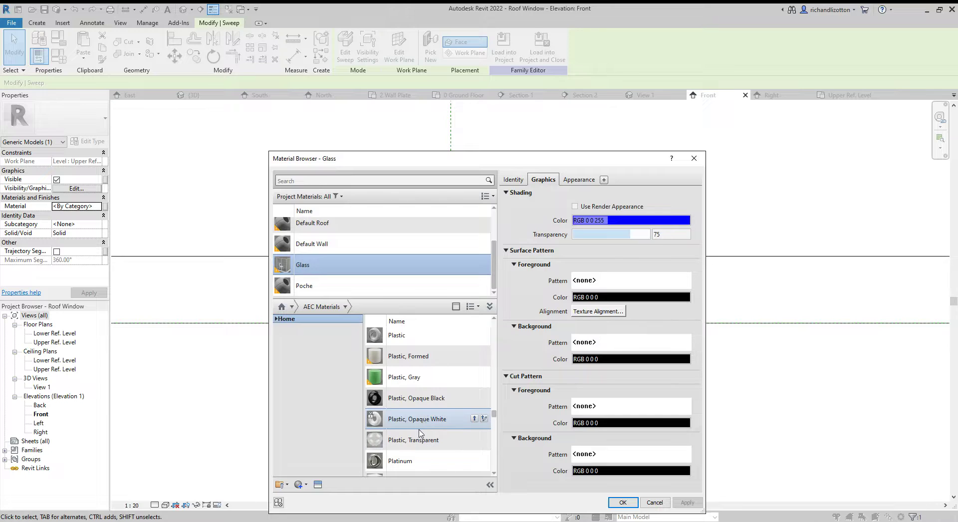
{"action": "left_click", "coordinate": [424, 423]}
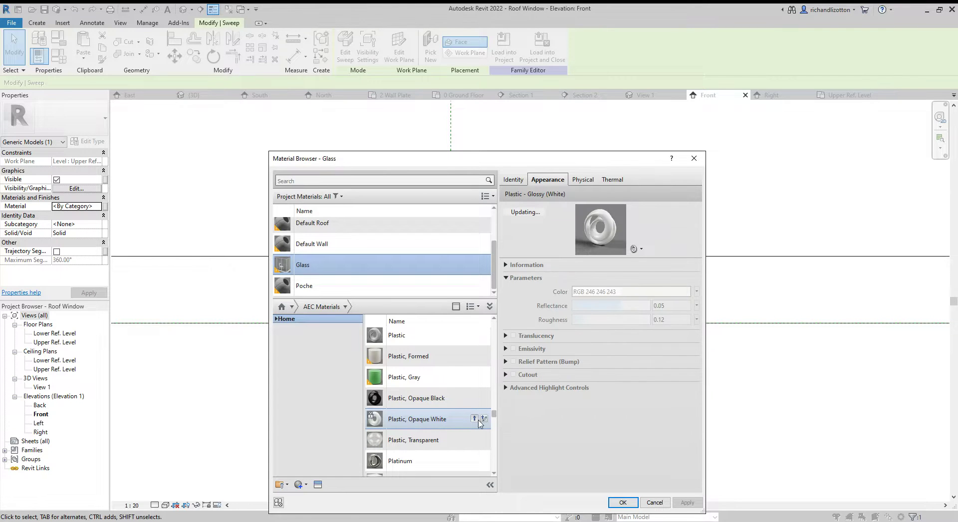
{"action": "left_click", "coordinate": [475, 419]}
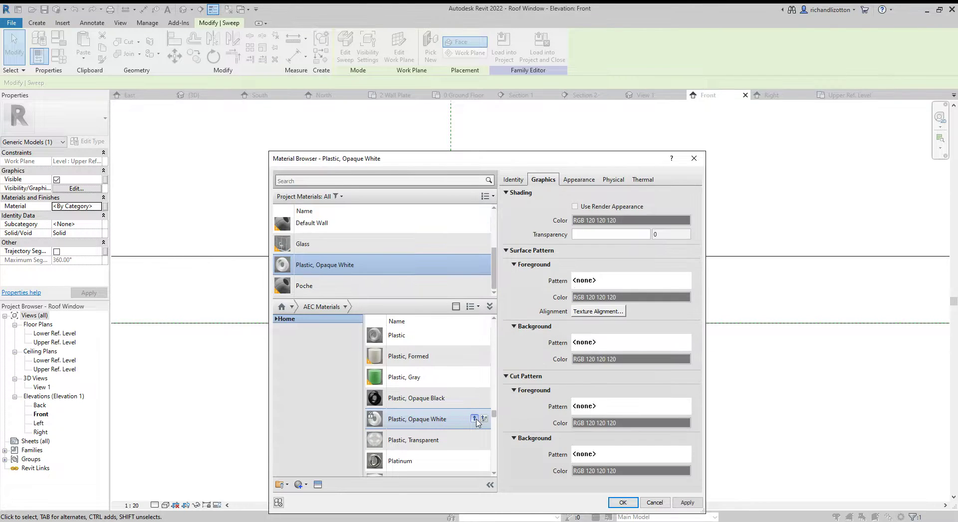
{"action": "left_click", "coordinate": [623, 503]}
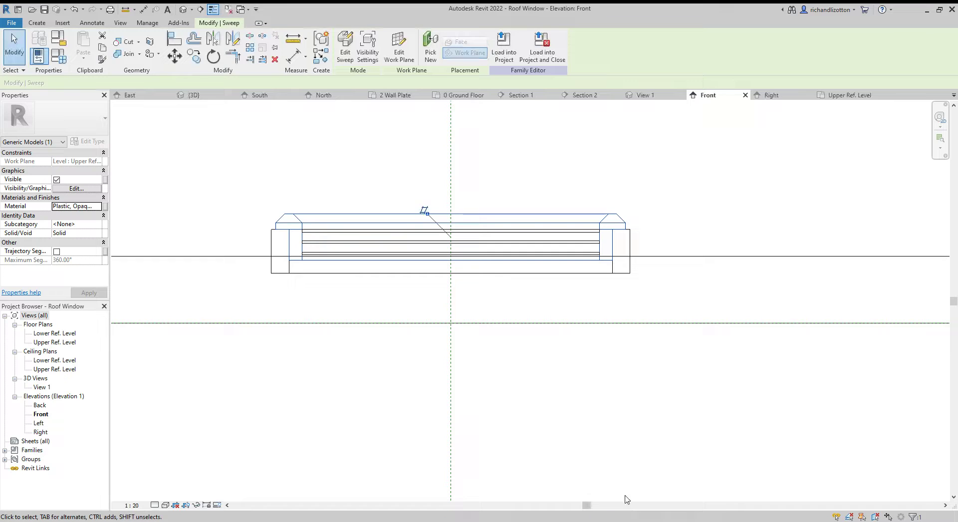
- Give the outer frame sweep the Plastic, Opaque White material too
{"action": "left_click", "coordinate": [631, 244]}
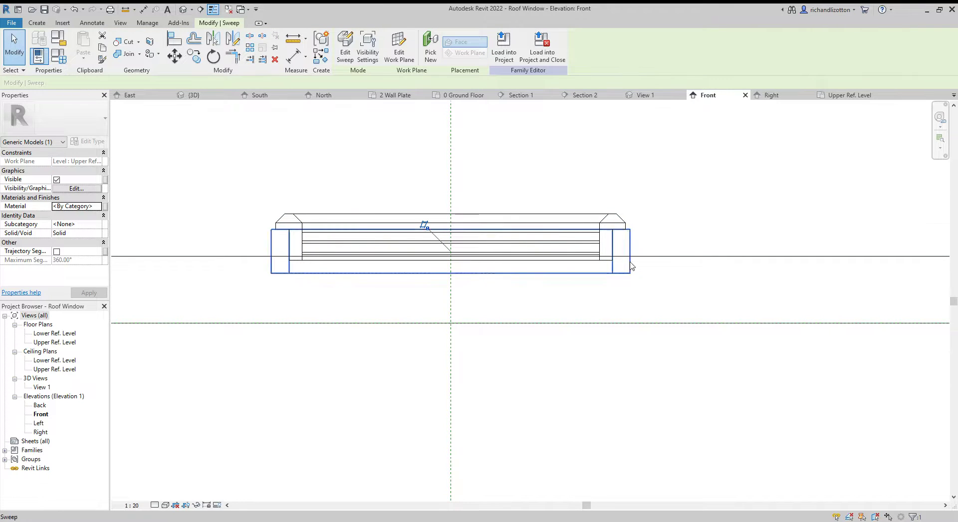
{"action": "left_click", "coordinate": [100, 206]}
{"action": "left_click", "coordinate": [331, 269]}
{"action": "left_click", "coordinate": [622, 502]}
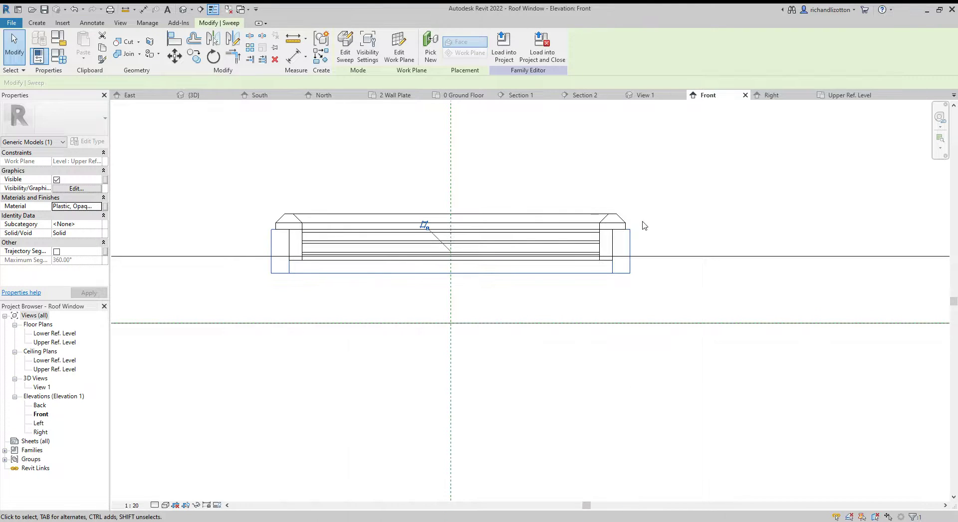
{"action": "left_click", "coordinate": [662, 214]}
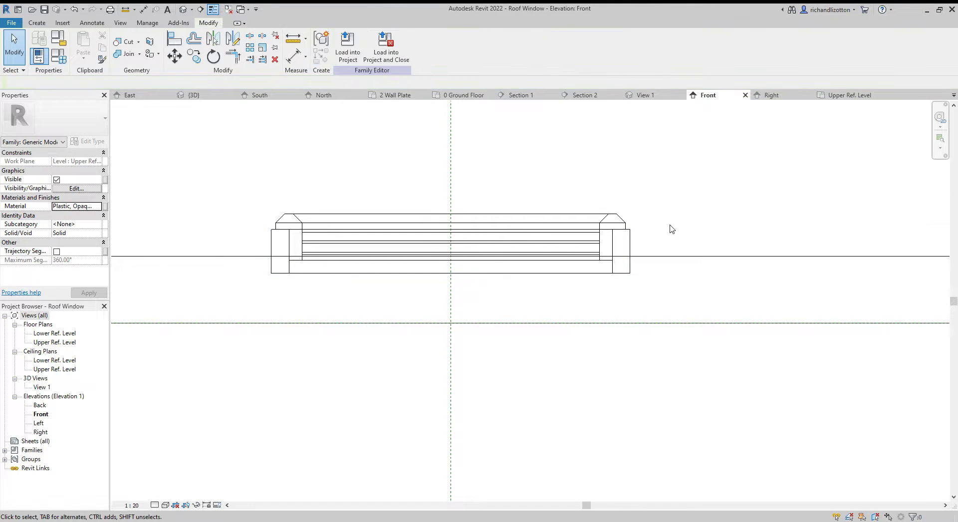
- Load the Roof Window family into the house, overwriting the existing version, and inspect it in 3D
{"action": "left_click", "coordinate": [348, 48]}
{"action": "left_click", "coordinate": [500, 244]}
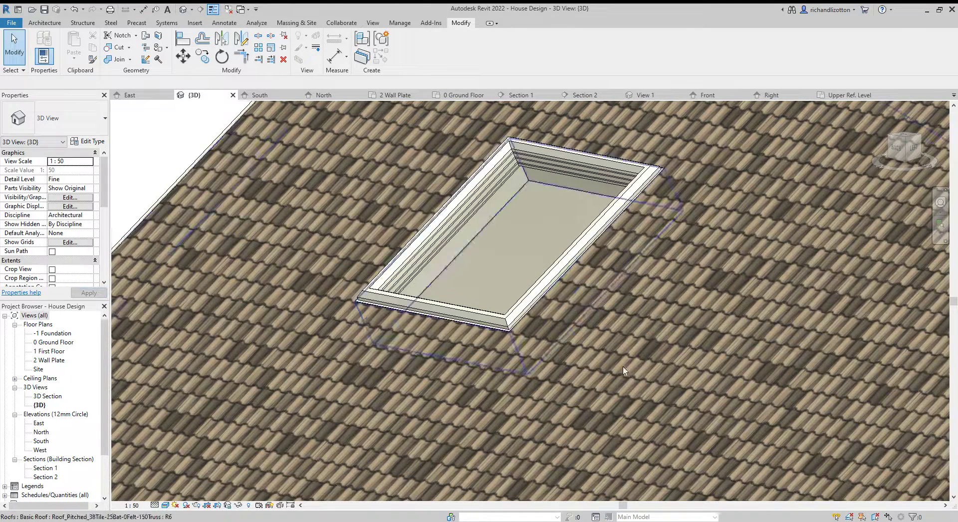
{"action": "scroll", "coordinate": [573, 309], "scroll_direction": "up", "scroll_amount": 3}
{"action": "middle_click_drag", "start_coordinate": [574, 309], "coordinate": [598, 332]}
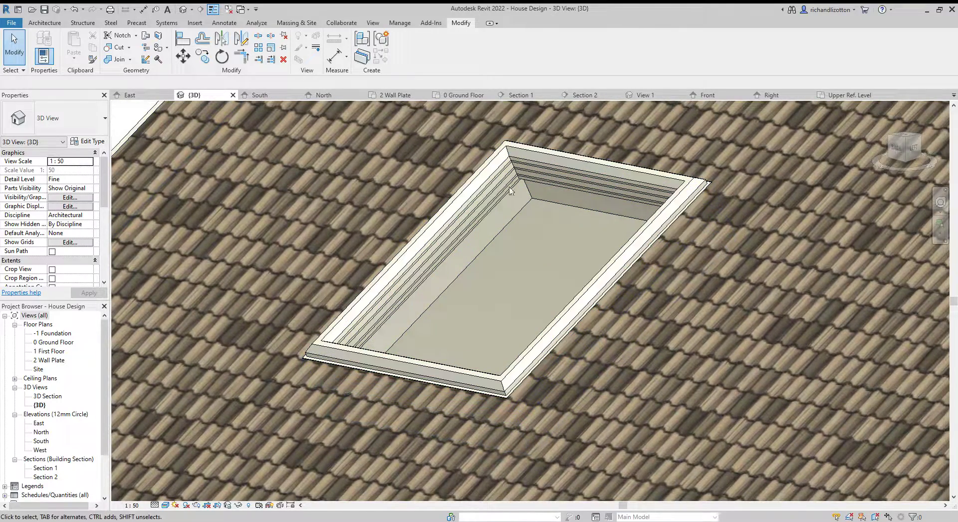
{"action": "middle_click_drag", "start_coordinate": [637, 416], "coordinate": [687, 329], "text": "shift"}
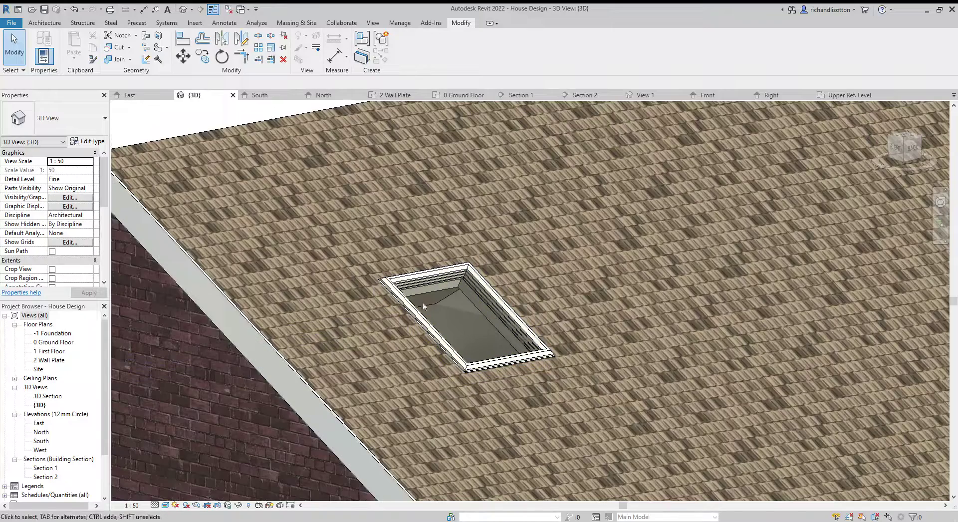